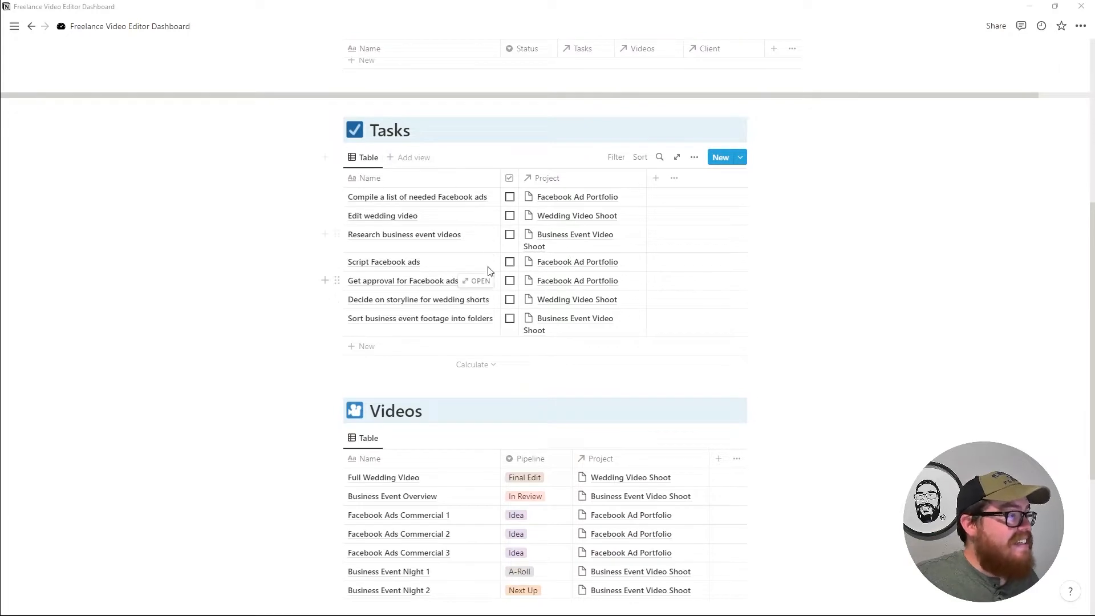
Set Wedding Video Shoot's Status to Done after briefly trying To Do and Doing.
scroll(485, 268, down, 4)
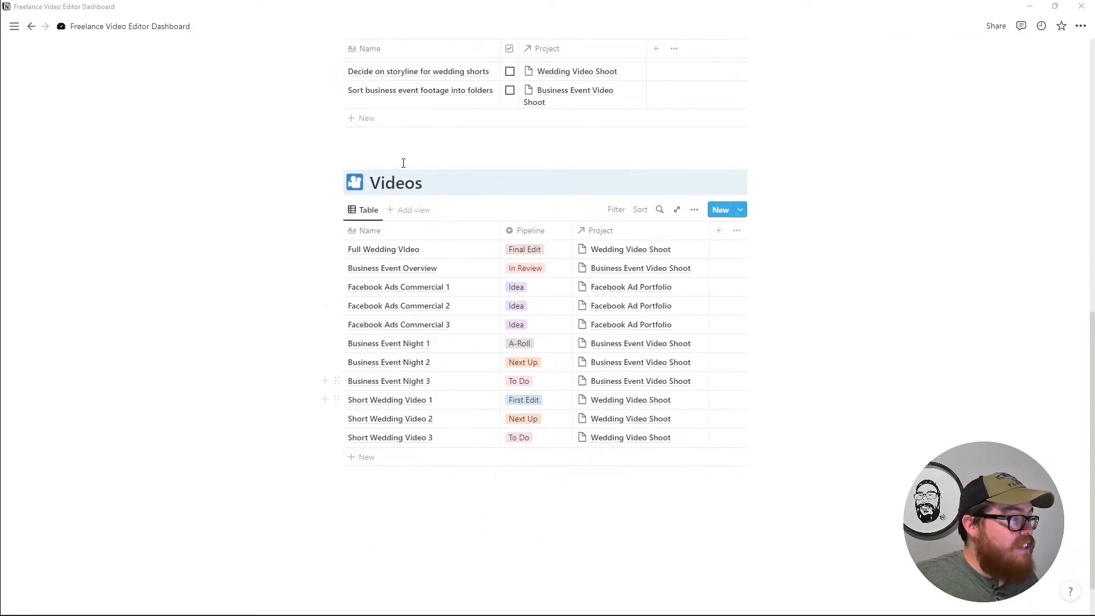
scroll(403, 166, up, 10)
scroll(605, 468, down, 3)
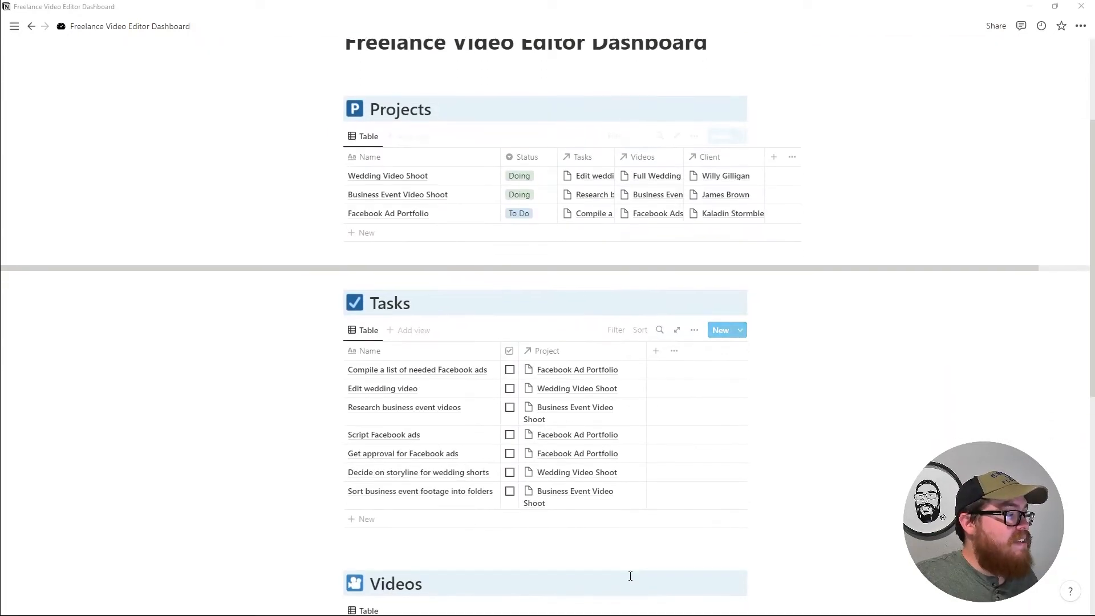
scroll(582, 371, up, 2)
scroll(588, 374, up, 1)
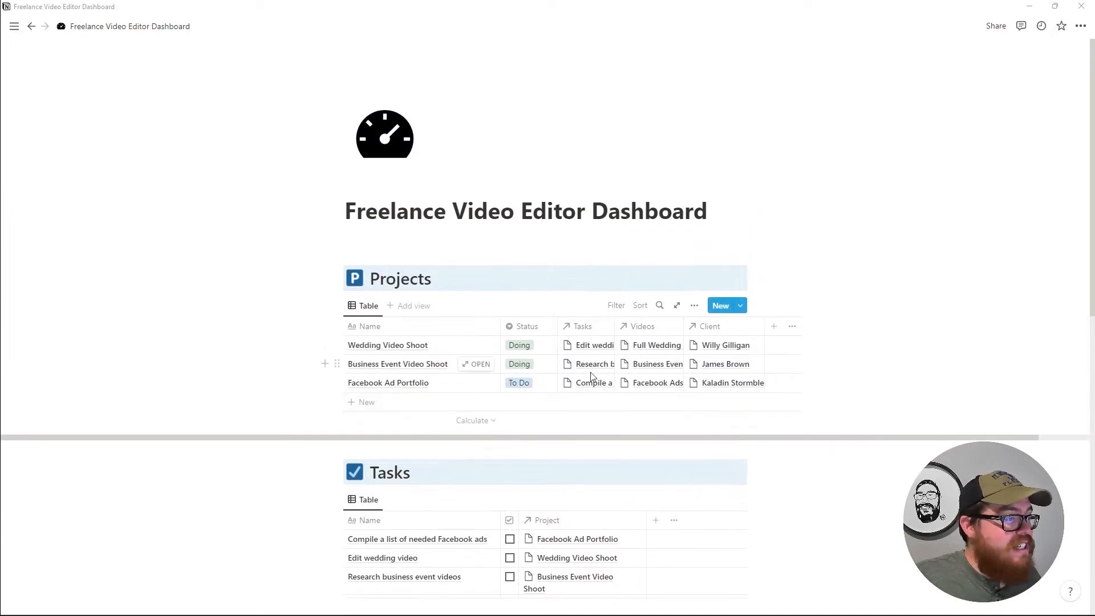
scroll(547, 319, down, 2)
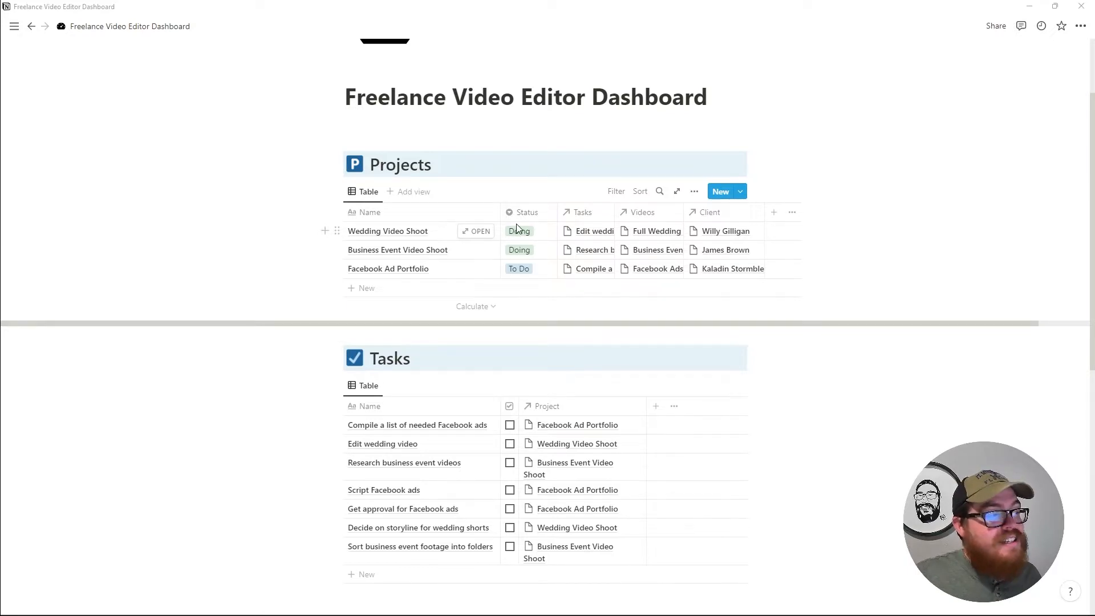
scroll(536, 251, down, 1)
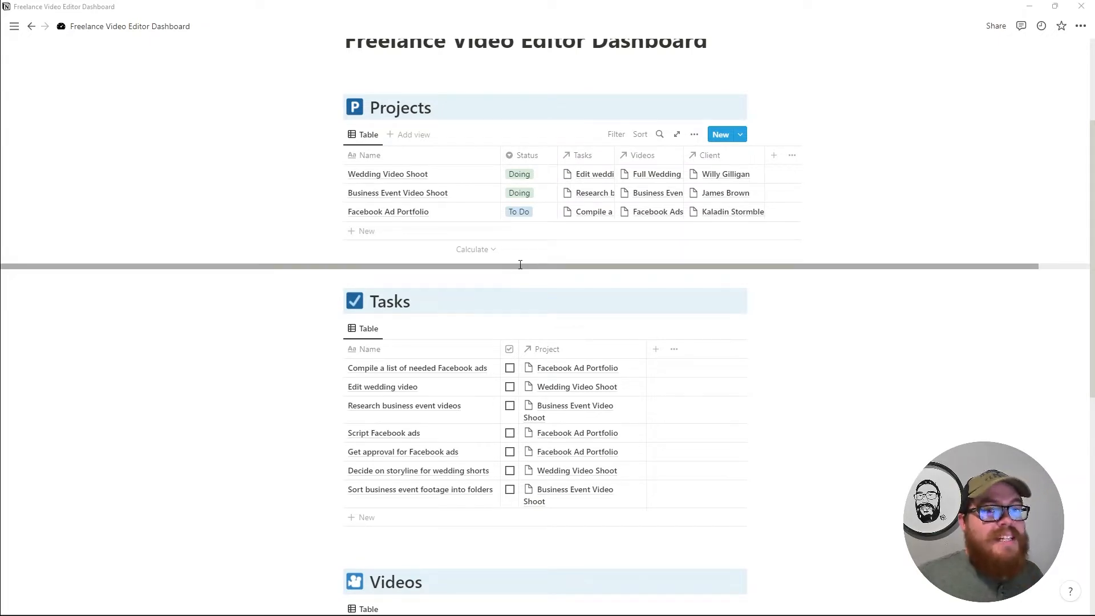
scroll(485, 166, up, 1)
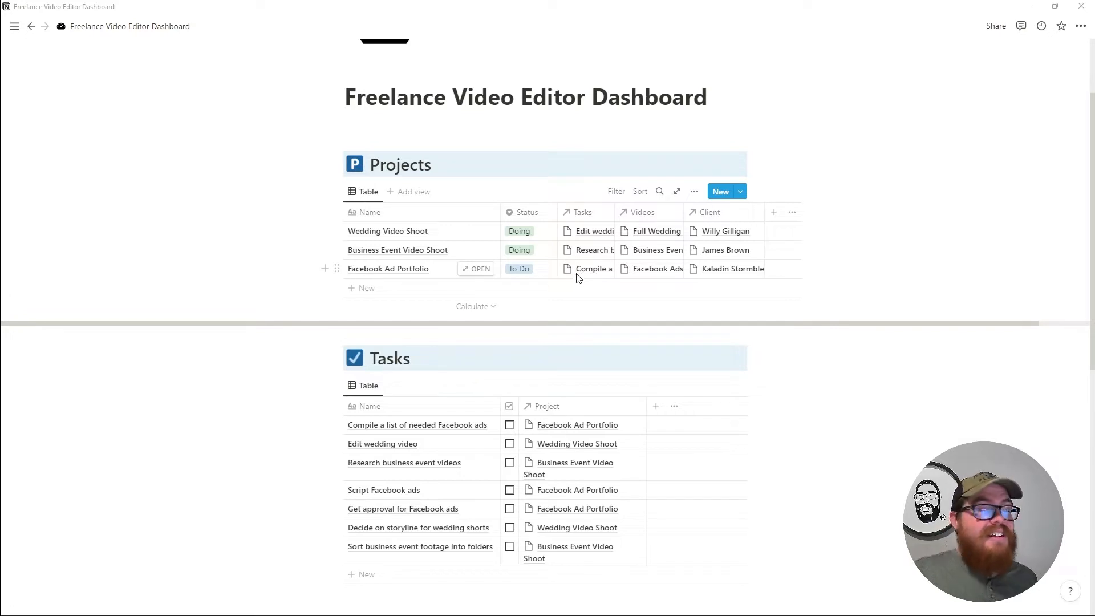
click(523, 235)
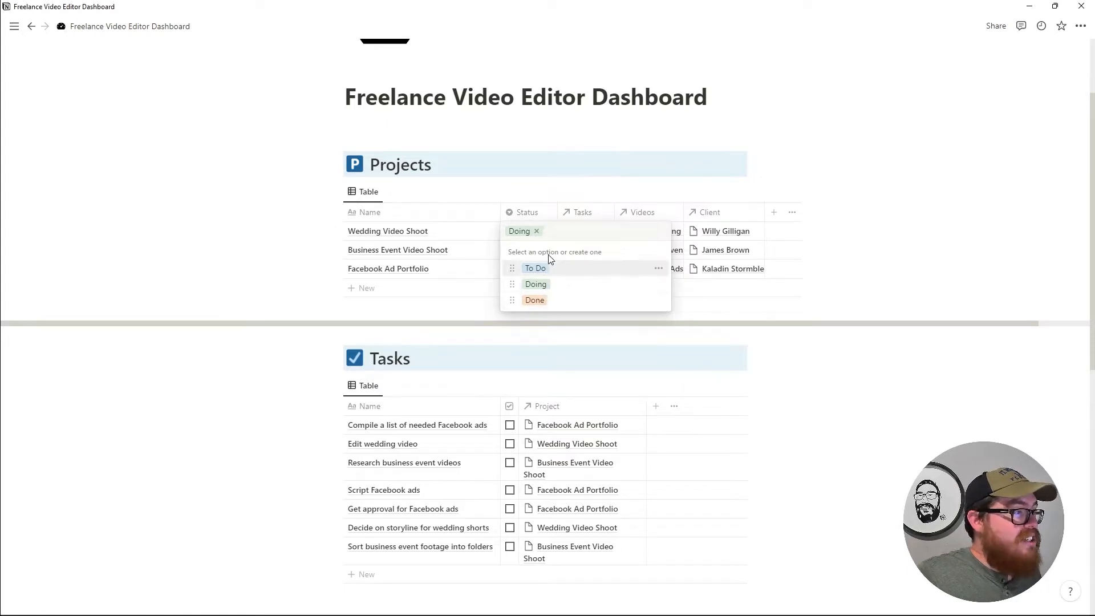
click(547, 269)
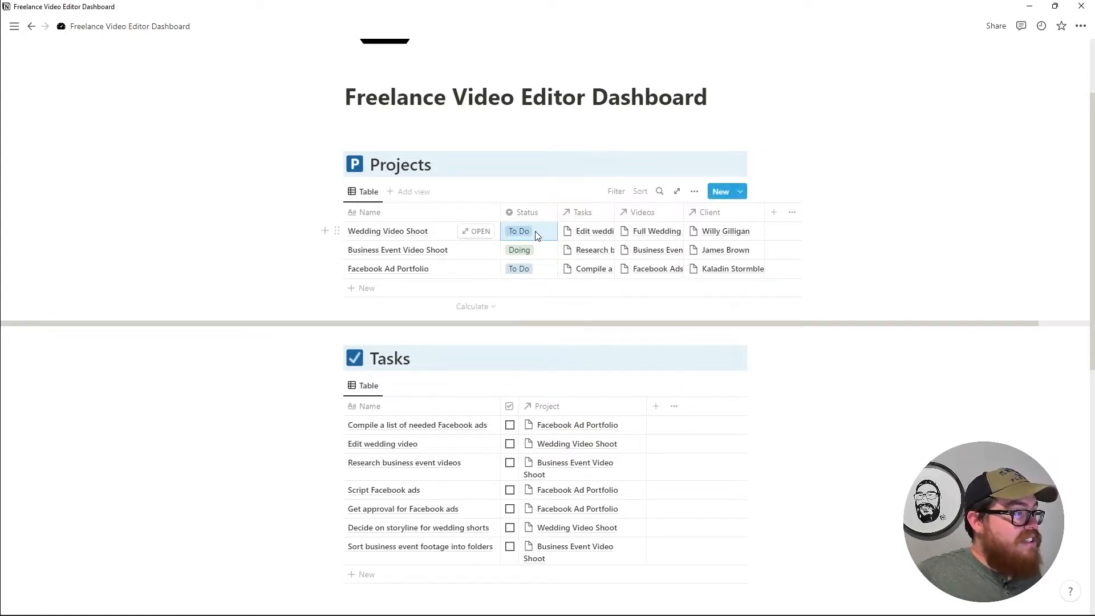
click(539, 232)
click(542, 282)
click(540, 233)
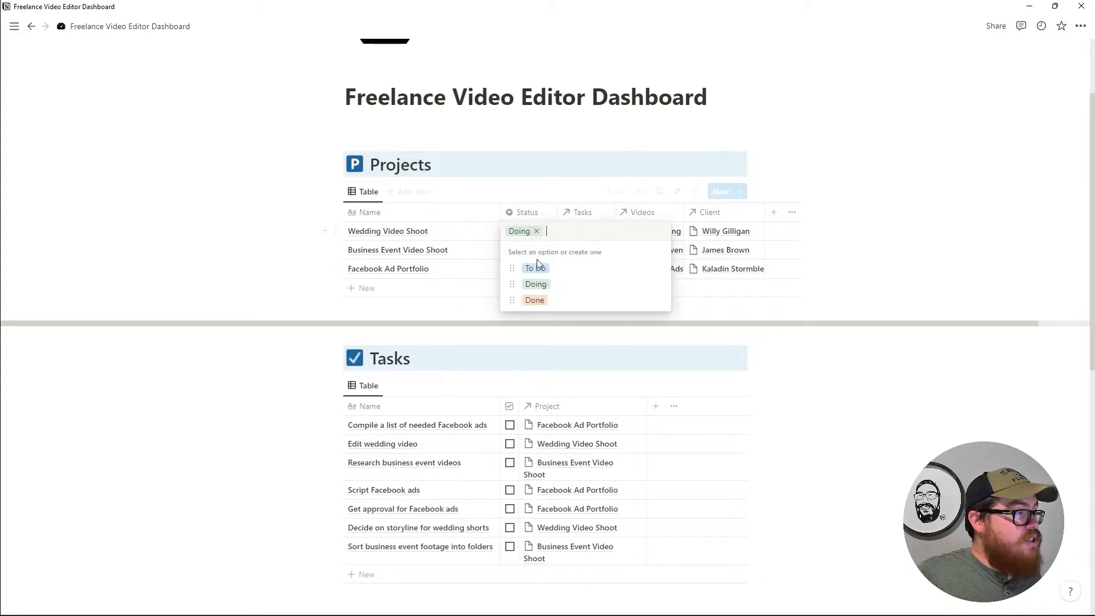
click(540, 298)
Add a Board view to the Projects database.
click(413, 192)
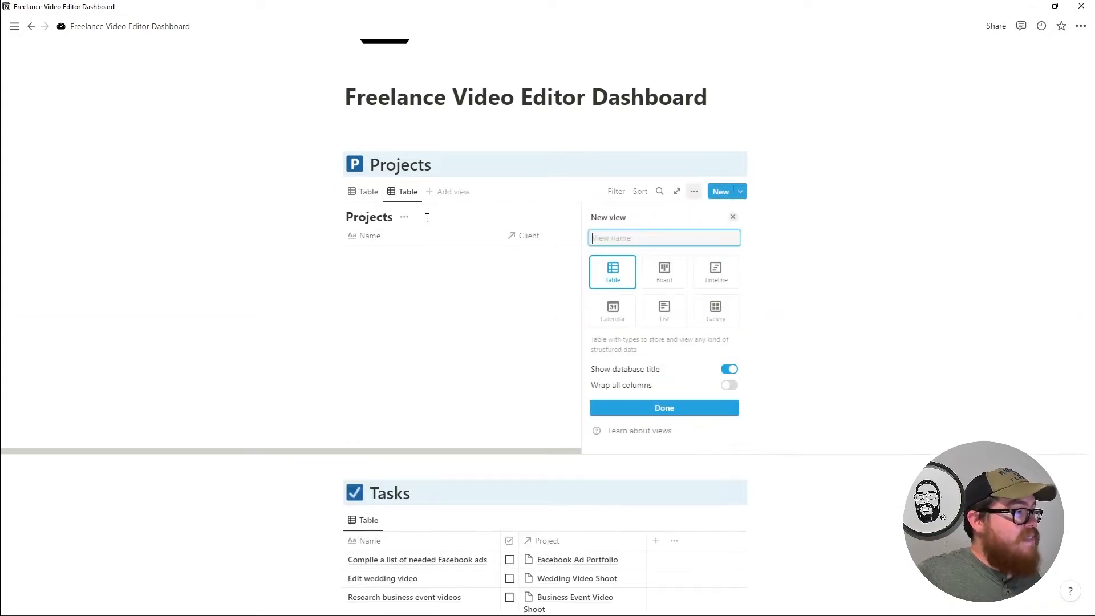
click(680, 285)
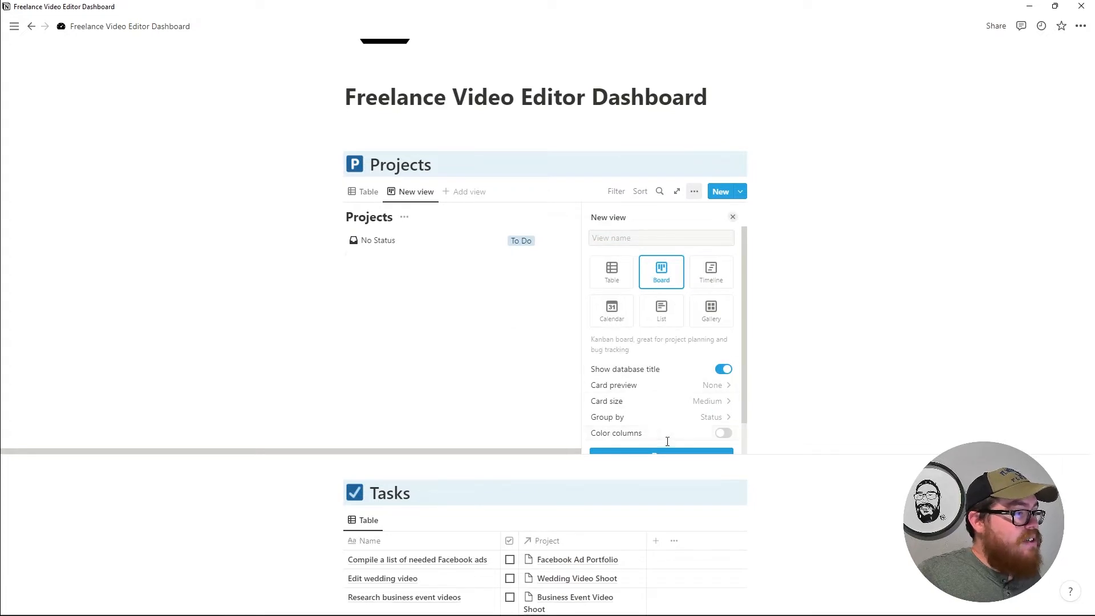
scroll(664, 422, down, 1)
click(662, 422)
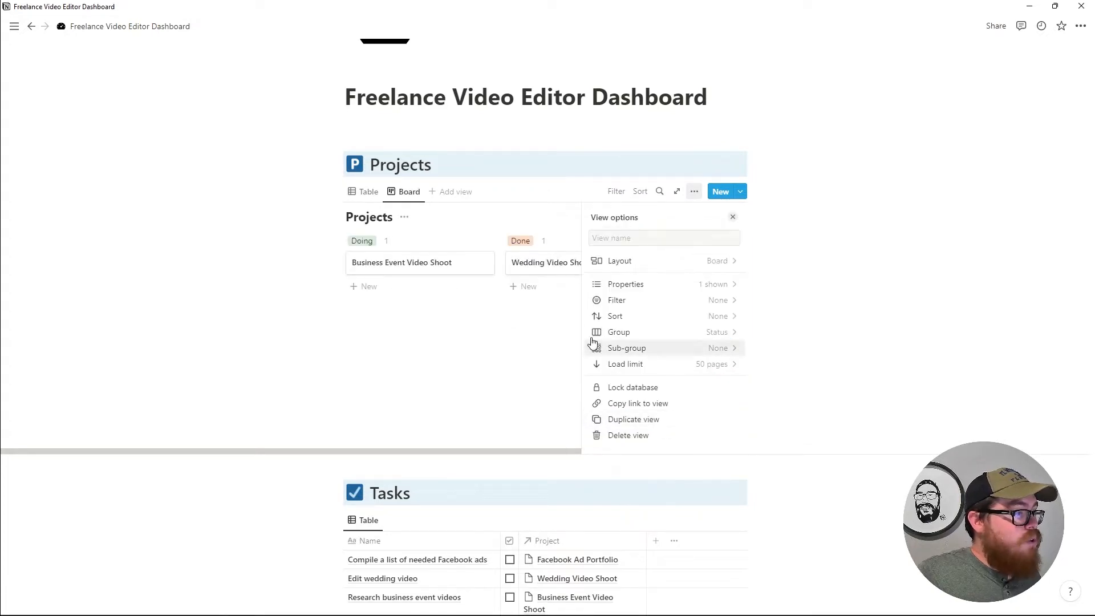
click(734, 219)
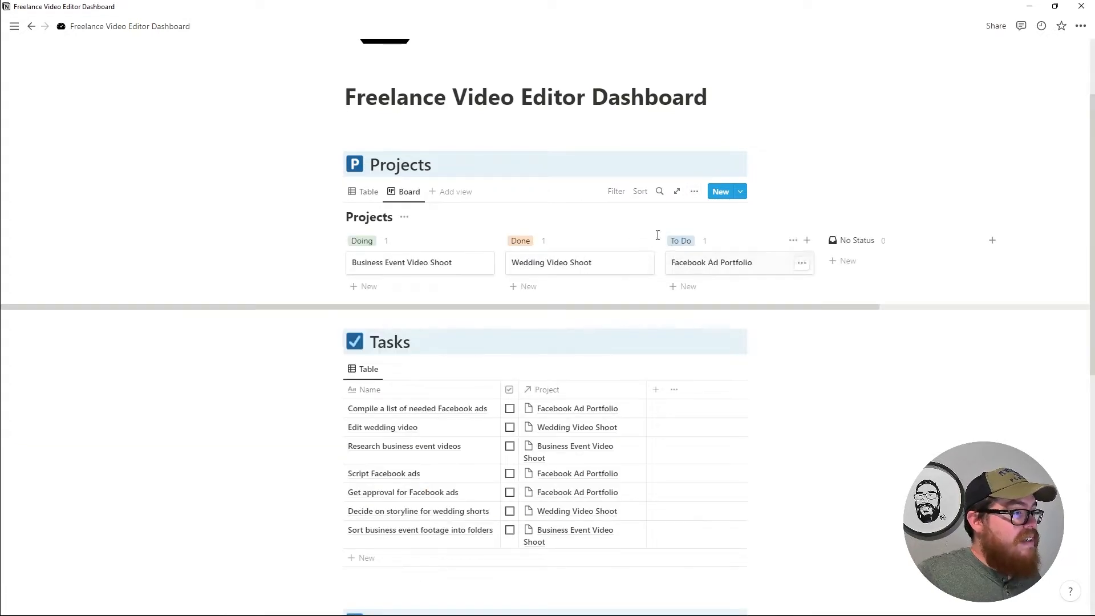
Order the board columns To Do, Doing, Done, put Facebook Ad Portfolio in Doing, and return to the table.
drag(459, 261, 587, 294)
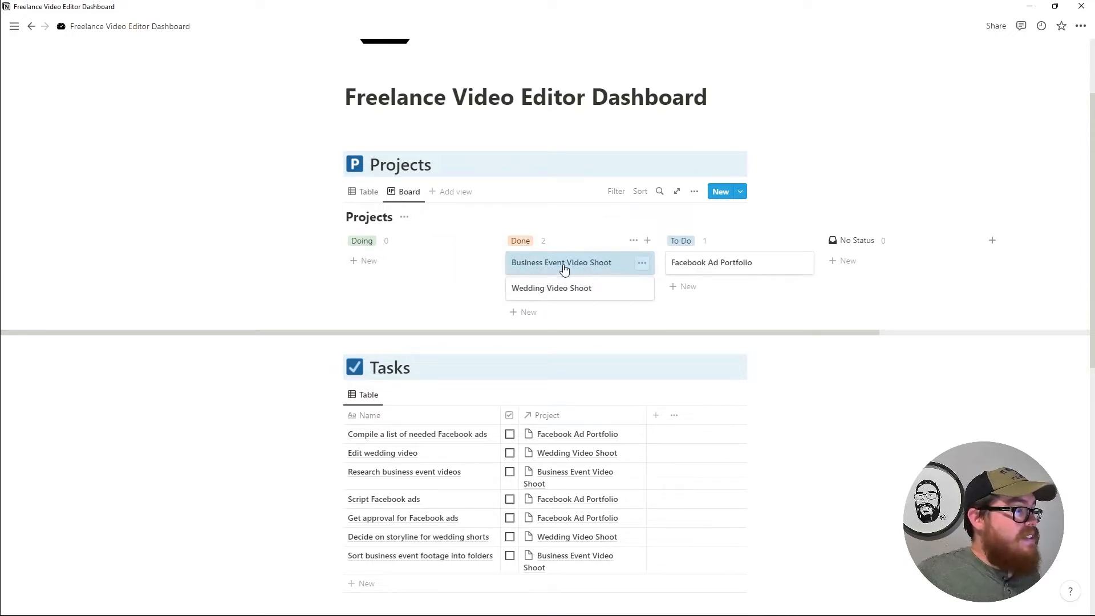
drag(673, 244, 434, 242)
drag(522, 241, 624, 269)
drag(464, 269, 573, 268)
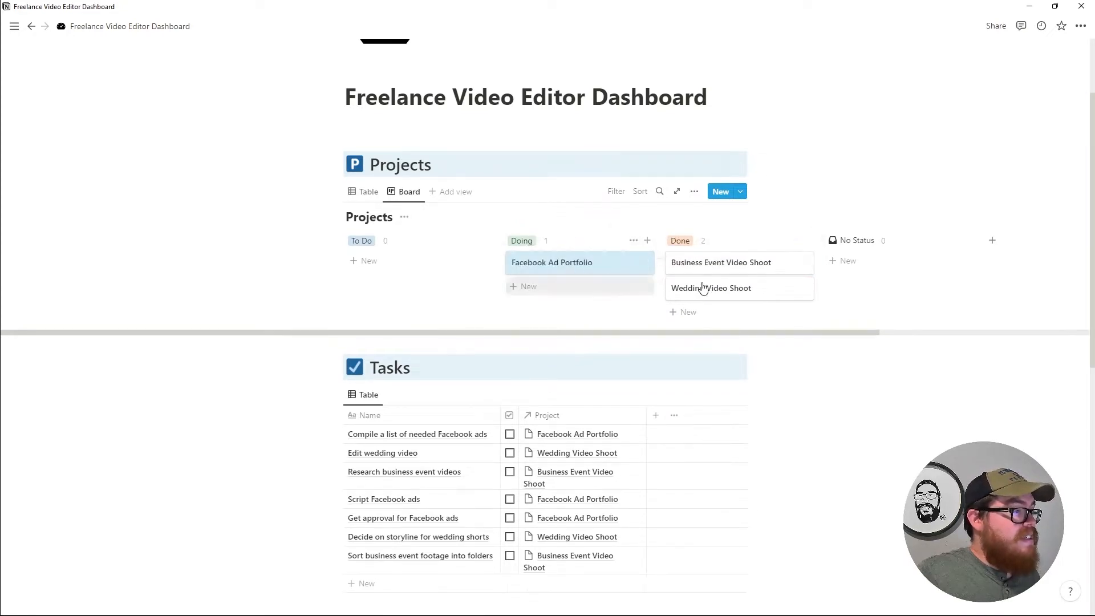
drag(707, 264, 406, 252)
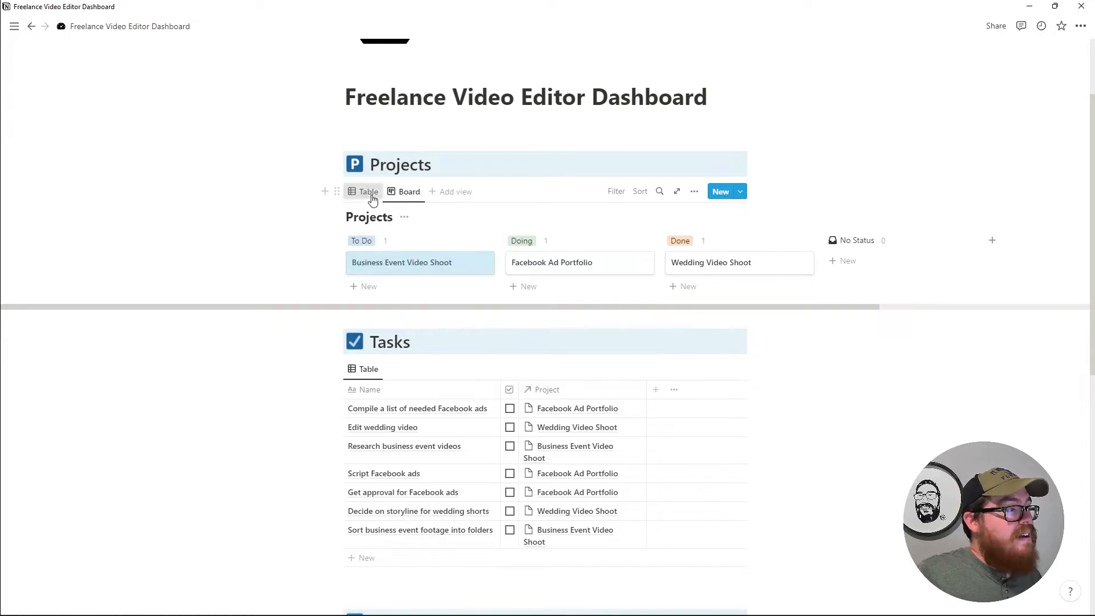
click(363, 192)
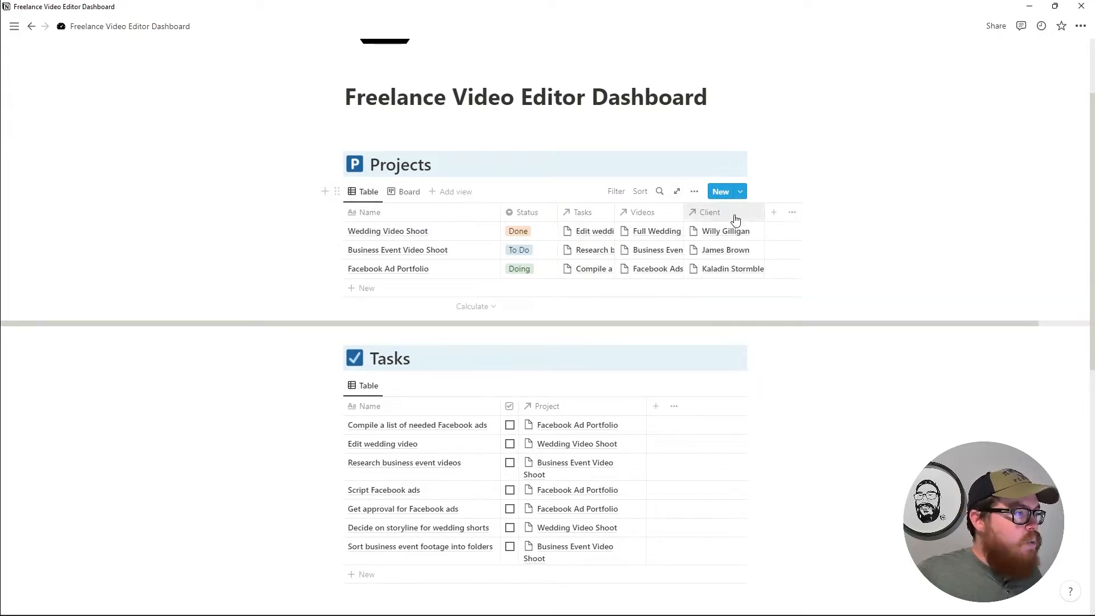
Add a 'Status 2' property of Status type to Projects, keeping it displayed as a select.
click(773, 214)
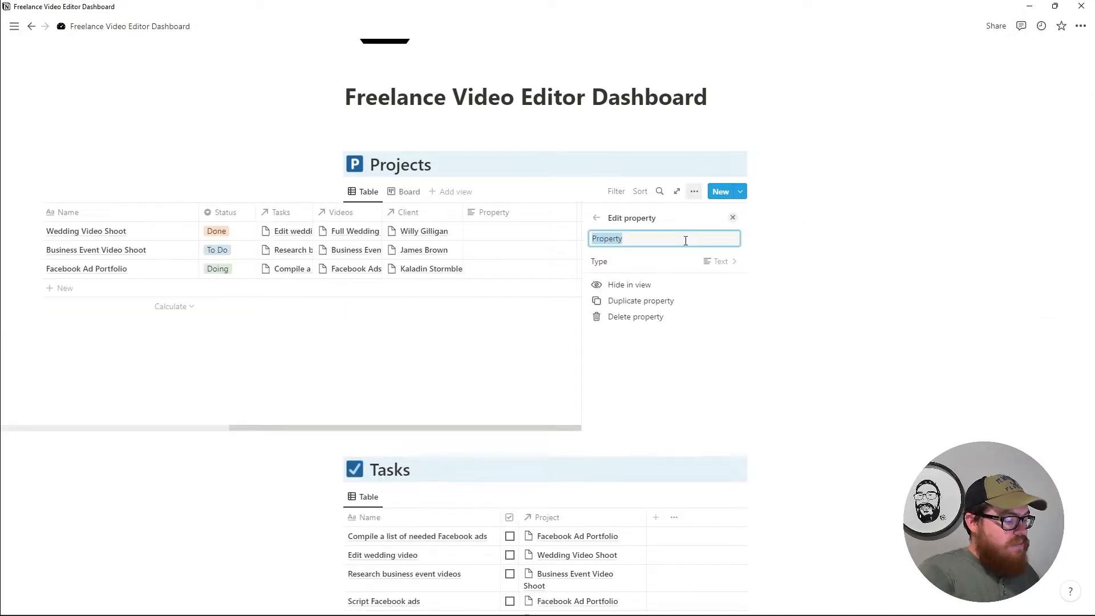
text(Status 2)
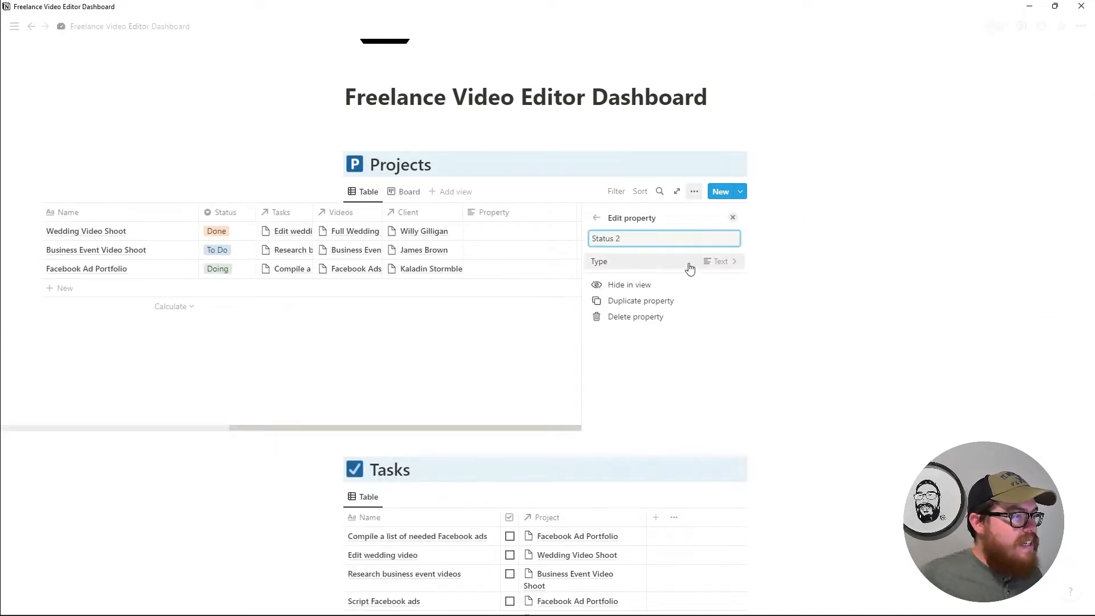
click(690, 269)
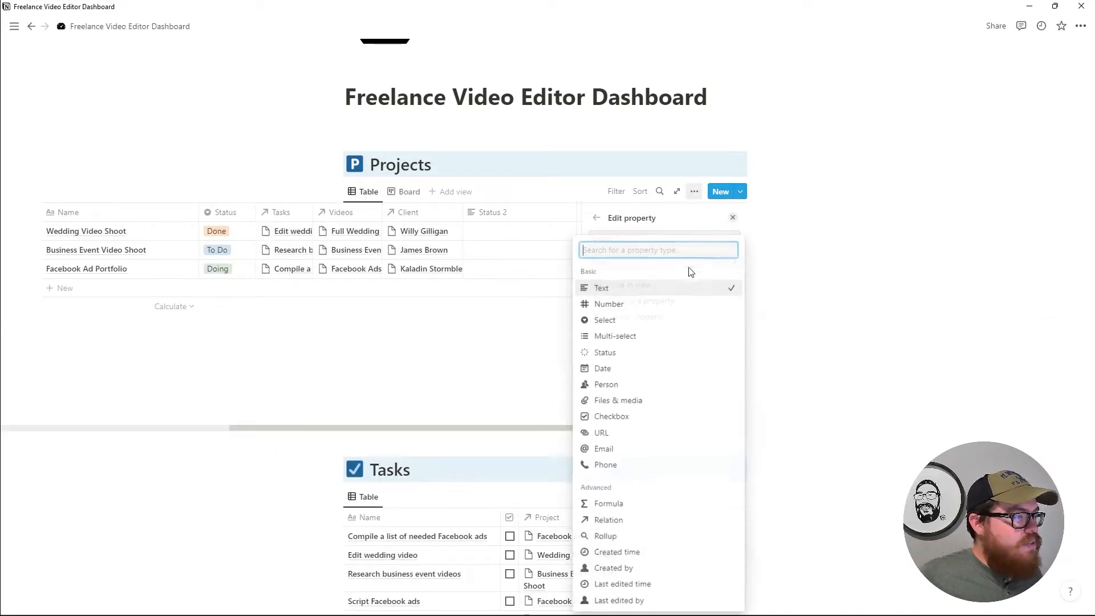
click(637, 352)
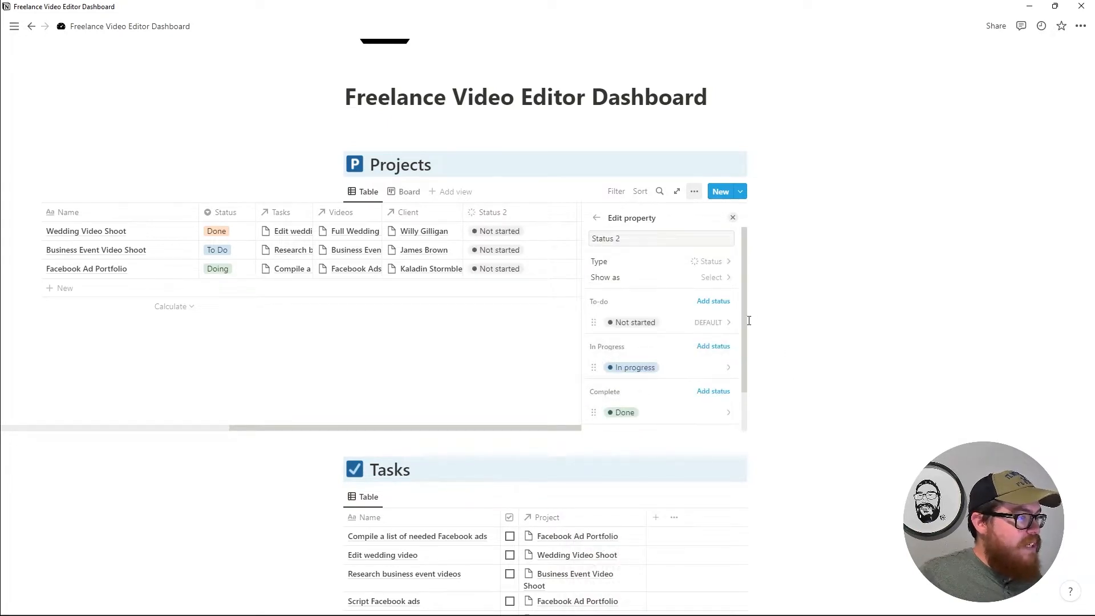
scroll(670, 354, down, 2)
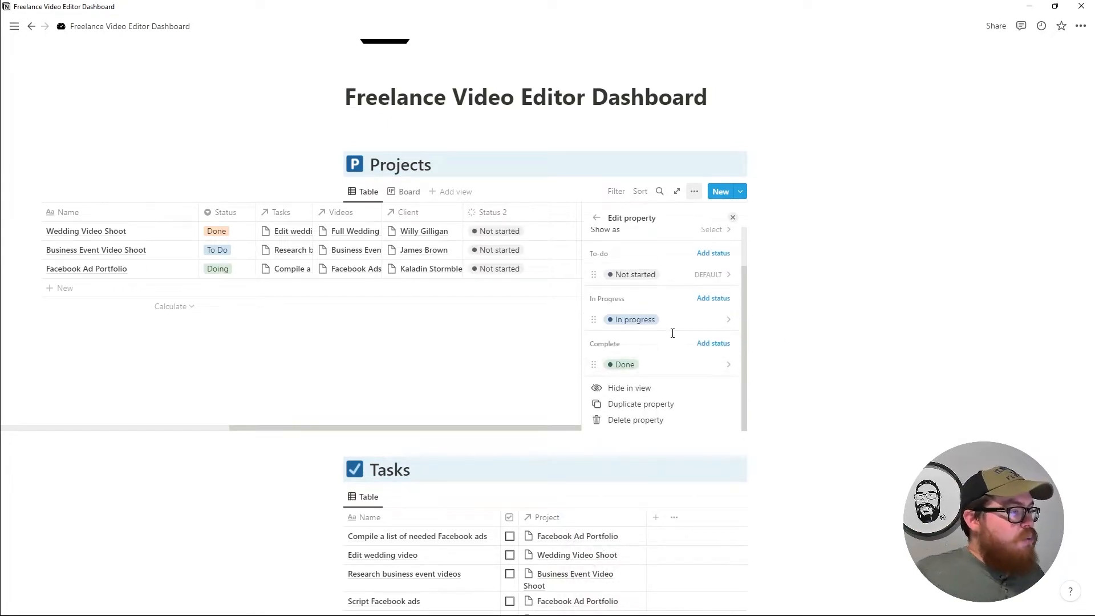
scroll(633, 317, up, 2)
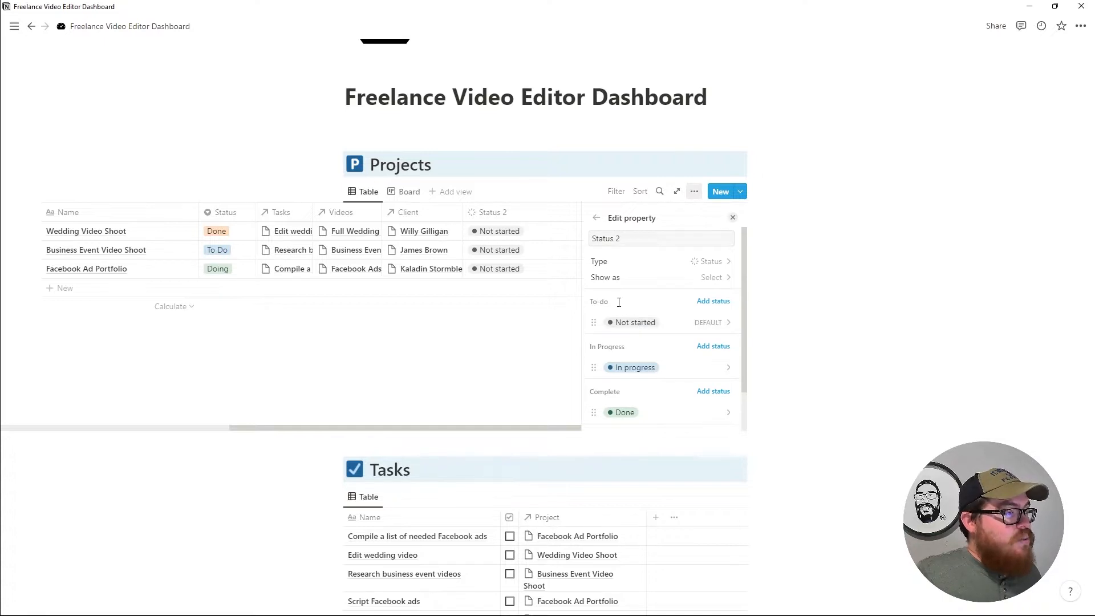
scroll(612, 305, down, 2)
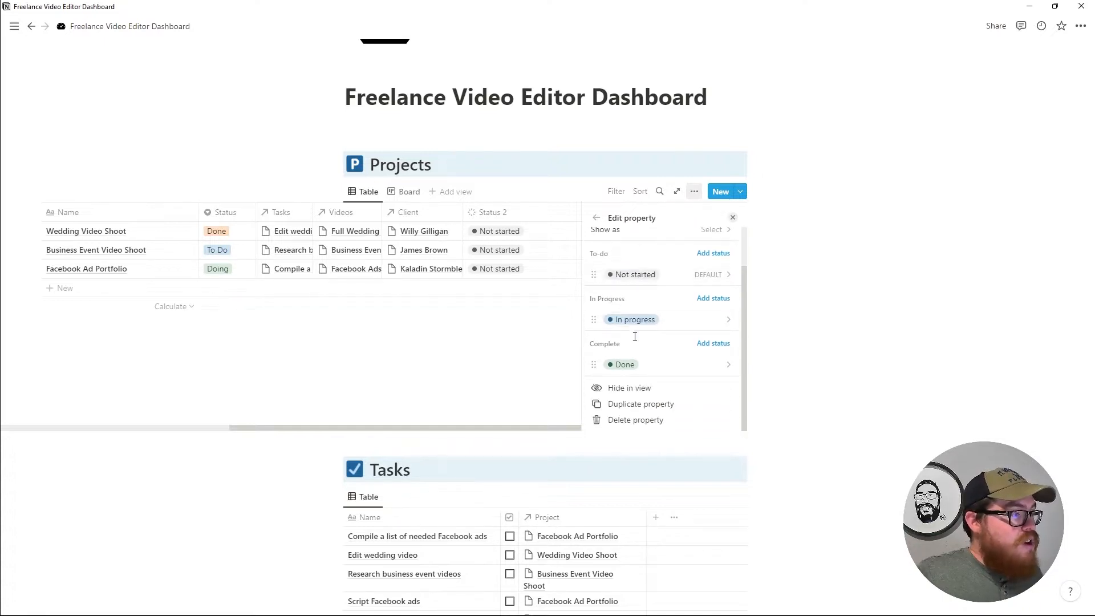
scroll(584, 331, up, 2)
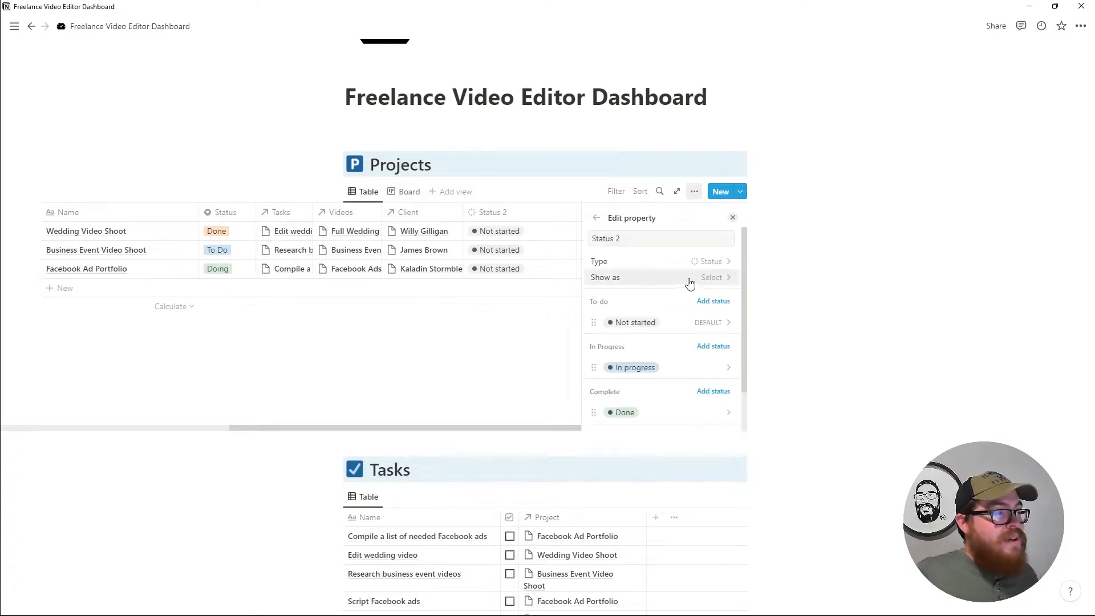
click(692, 279)
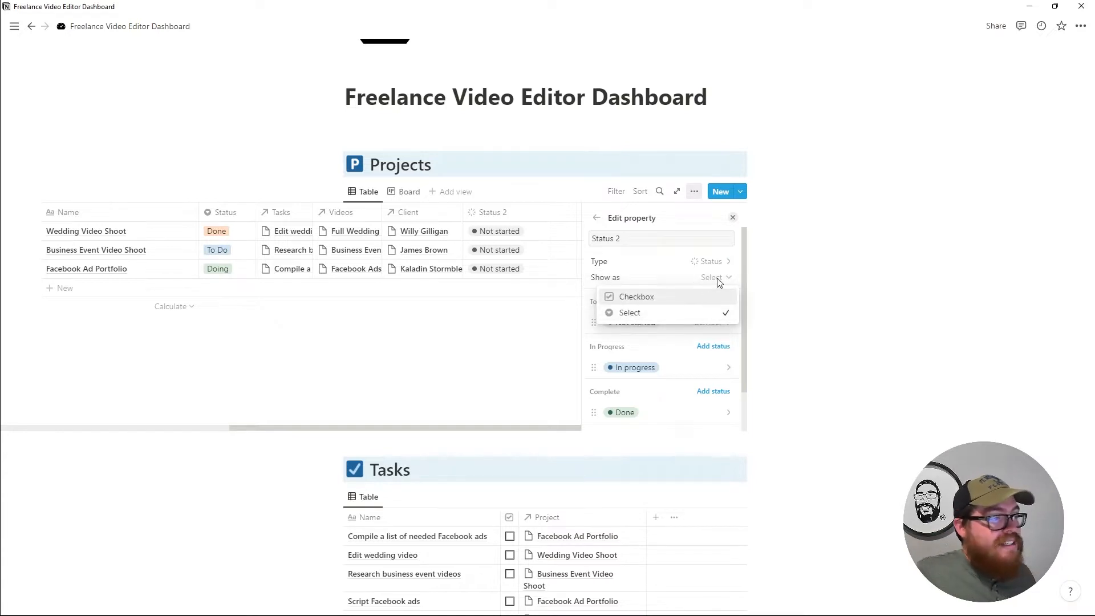
click(720, 281)
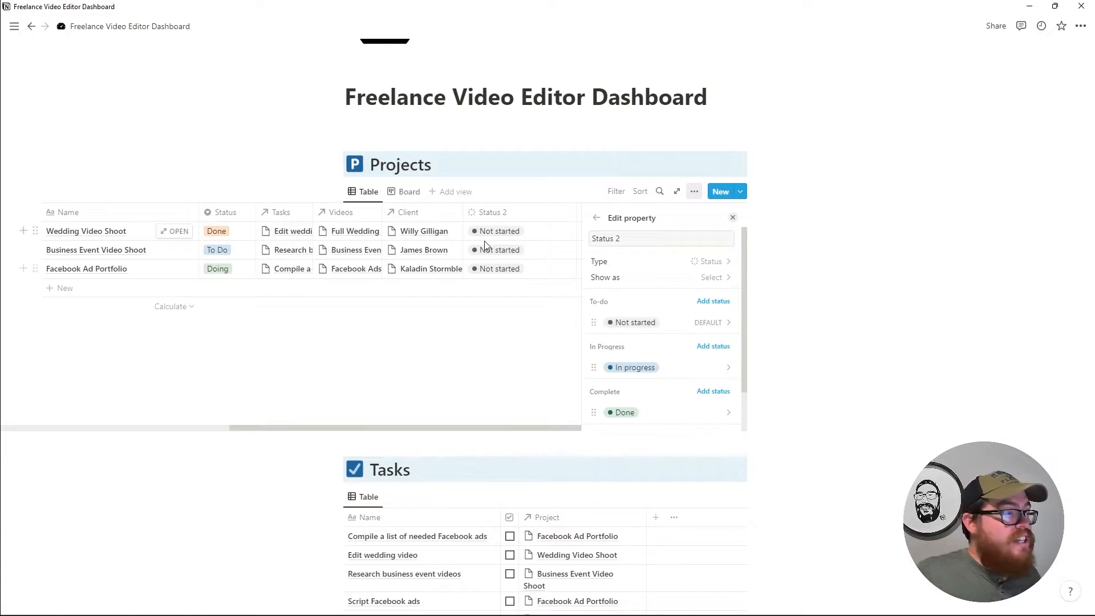
Set Wedding Video Shoot's Status 2 to Done, leaving Business Event at Not started.
click(544, 243)
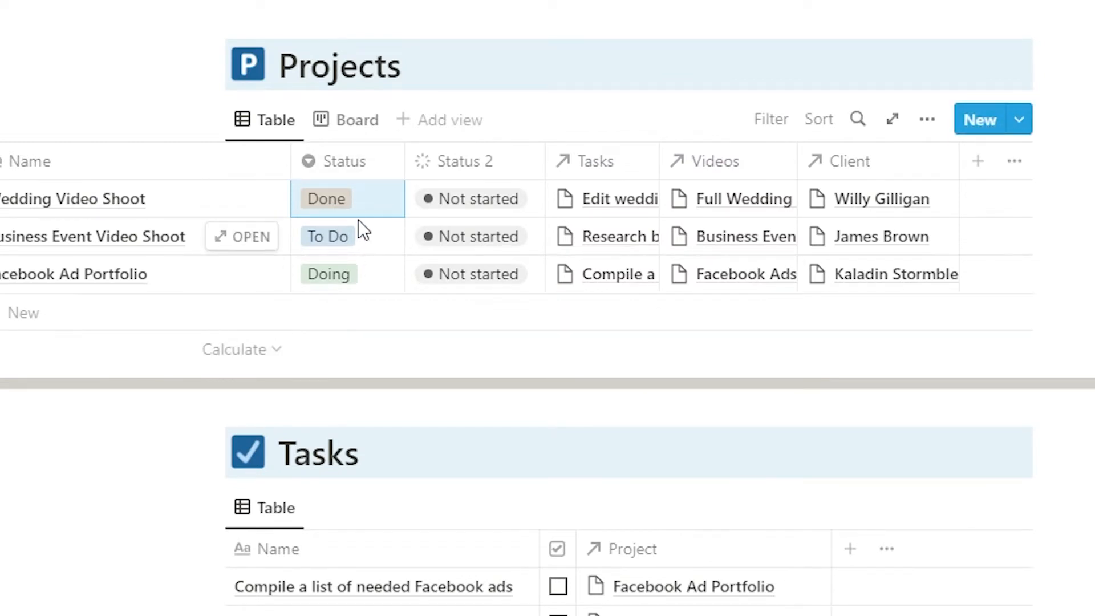
click(489, 204)
click(491, 359)
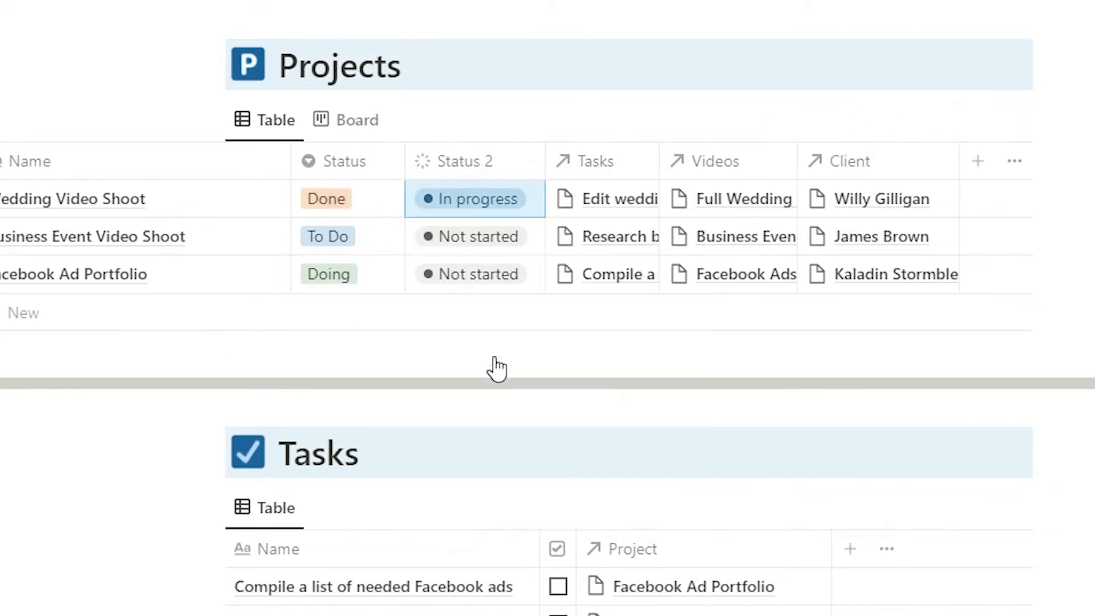
click(486, 216)
click(487, 440)
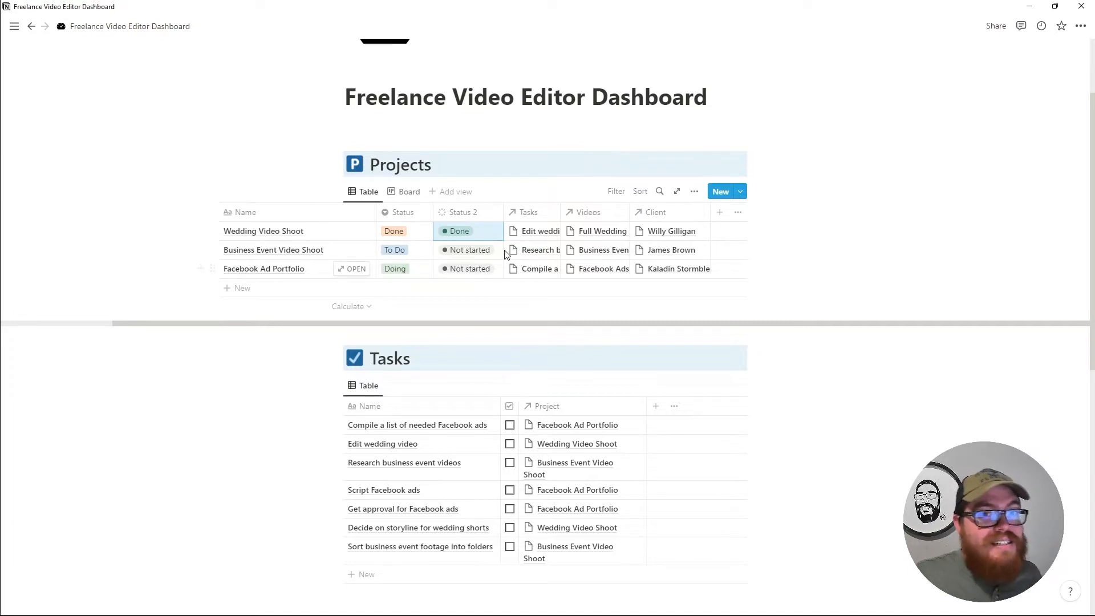
click(467, 251)
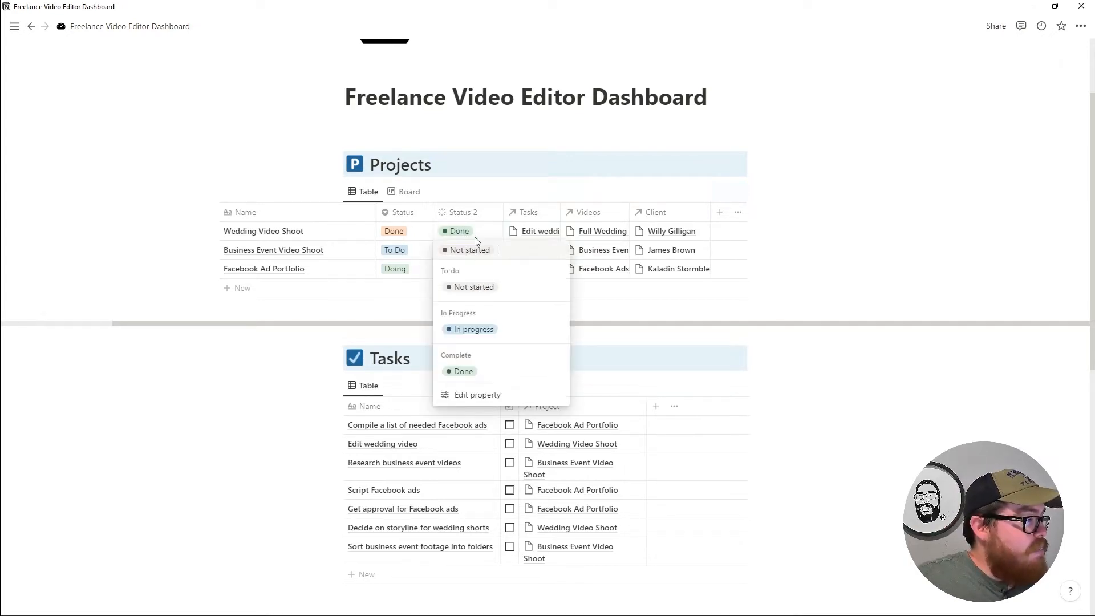
key(Escape)
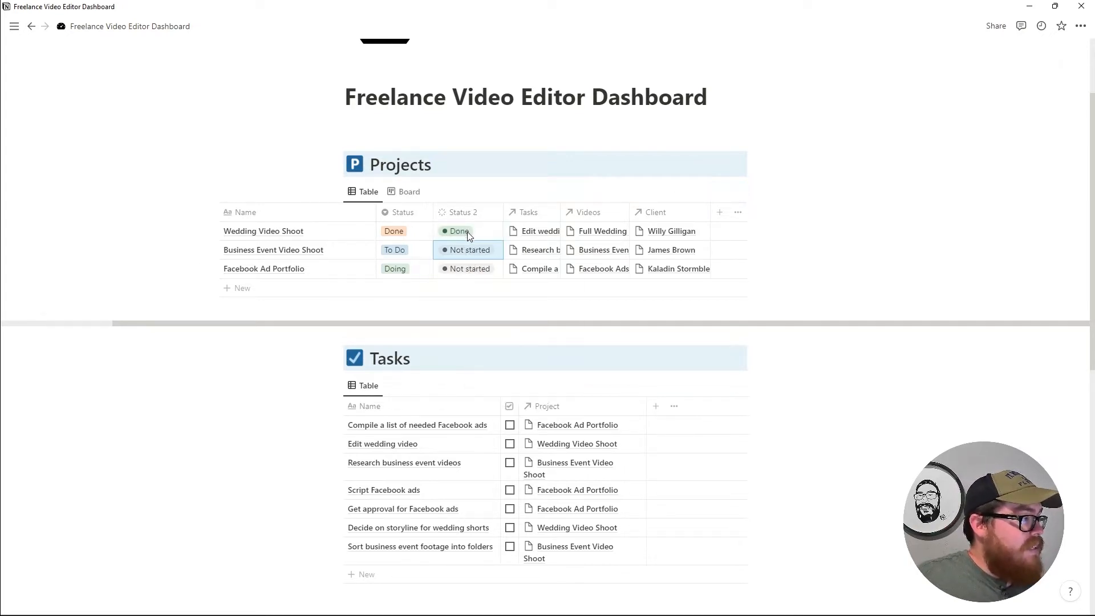
Group the Projects board by Status 2 and move Facebook Ad Portfolio into the Done column.
click(408, 193)
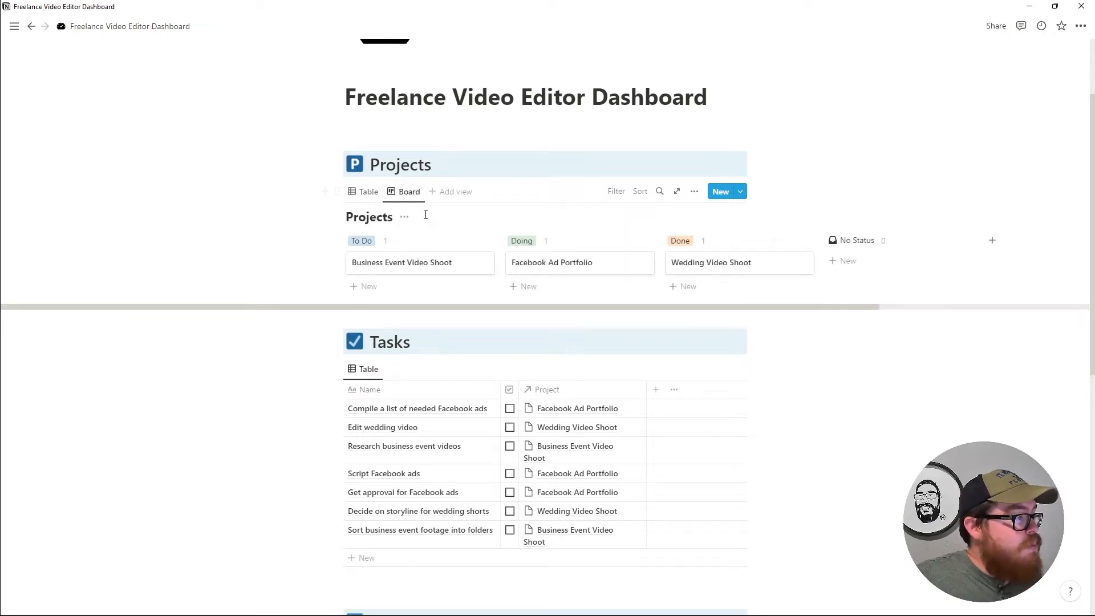
click(694, 192)
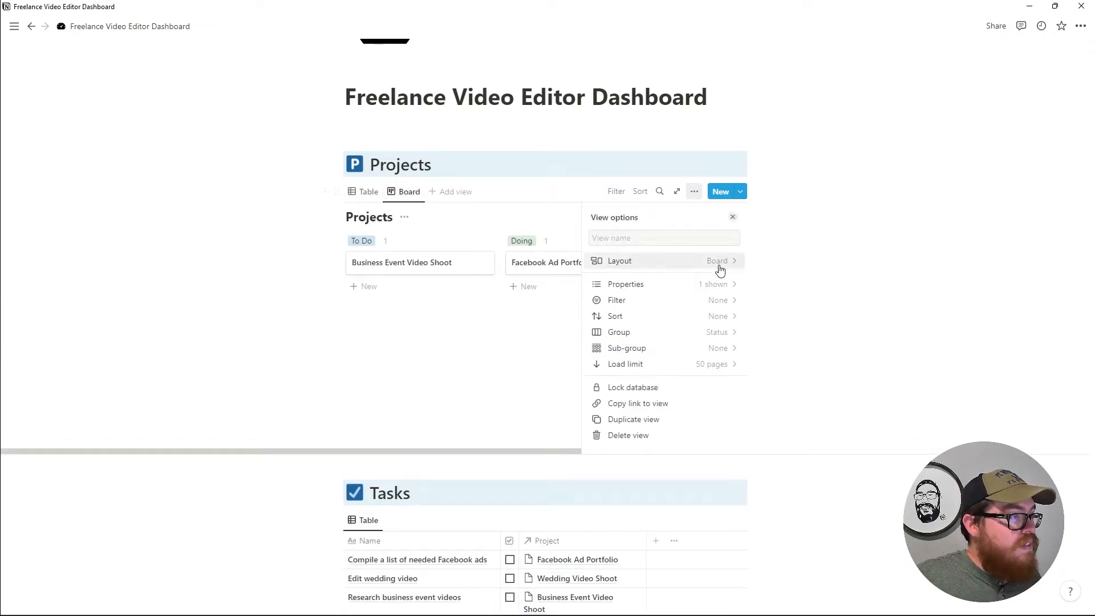
click(634, 264)
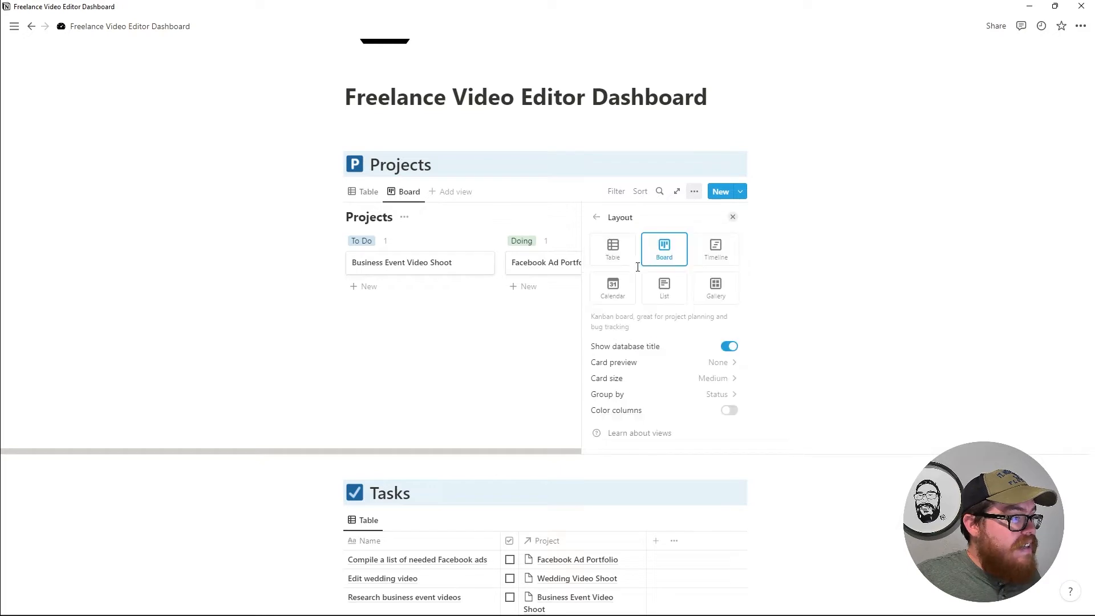
click(693, 401)
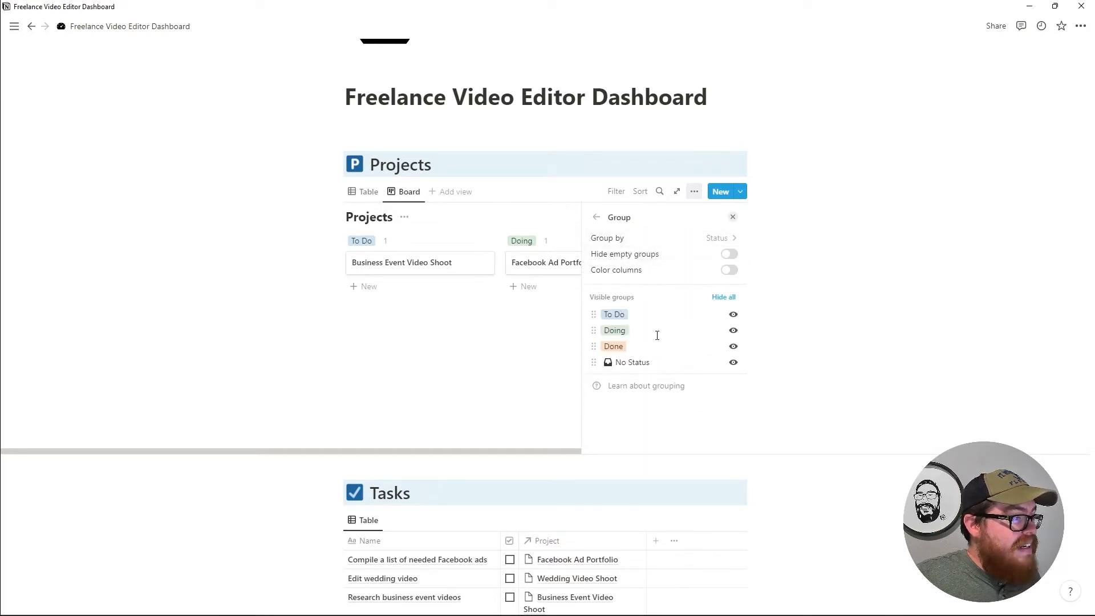
click(660, 238)
click(636, 311)
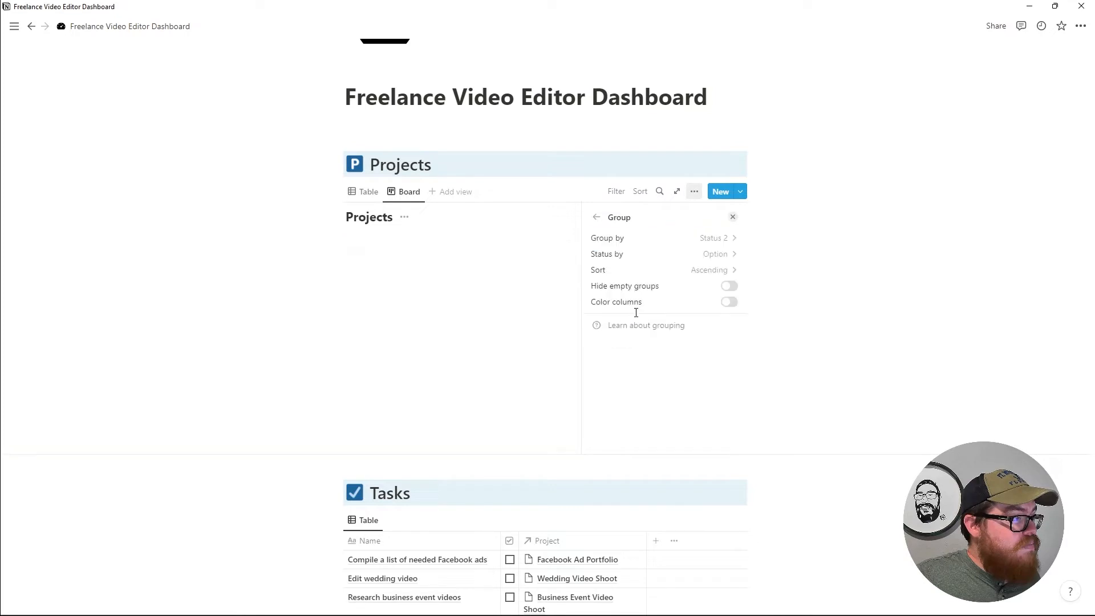
click(543, 336)
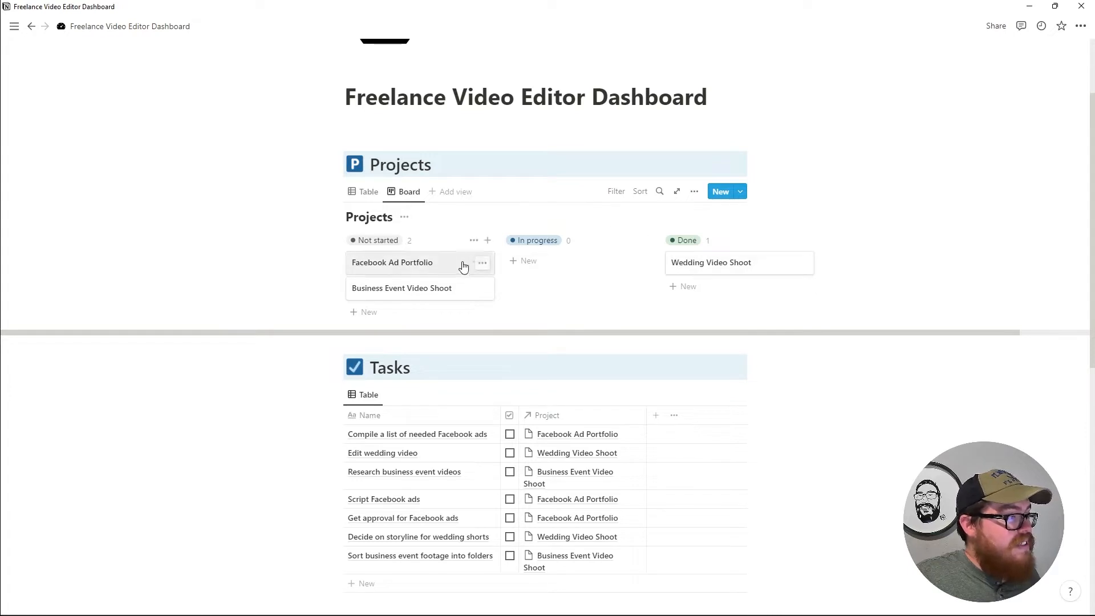
drag(463, 267, 497, 267)
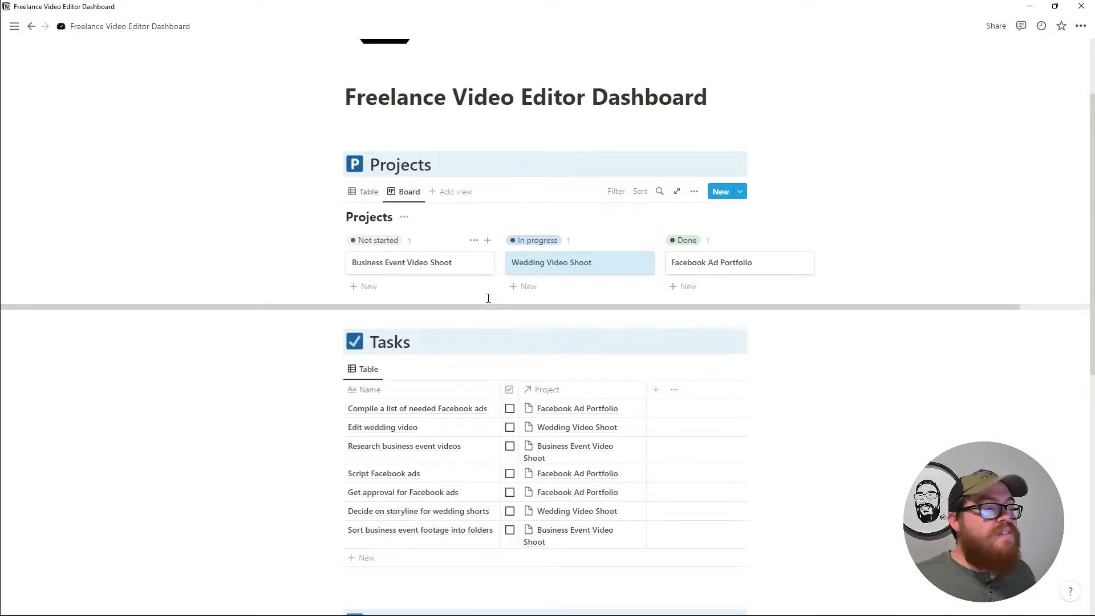
scroll(504, 267, down, 6)
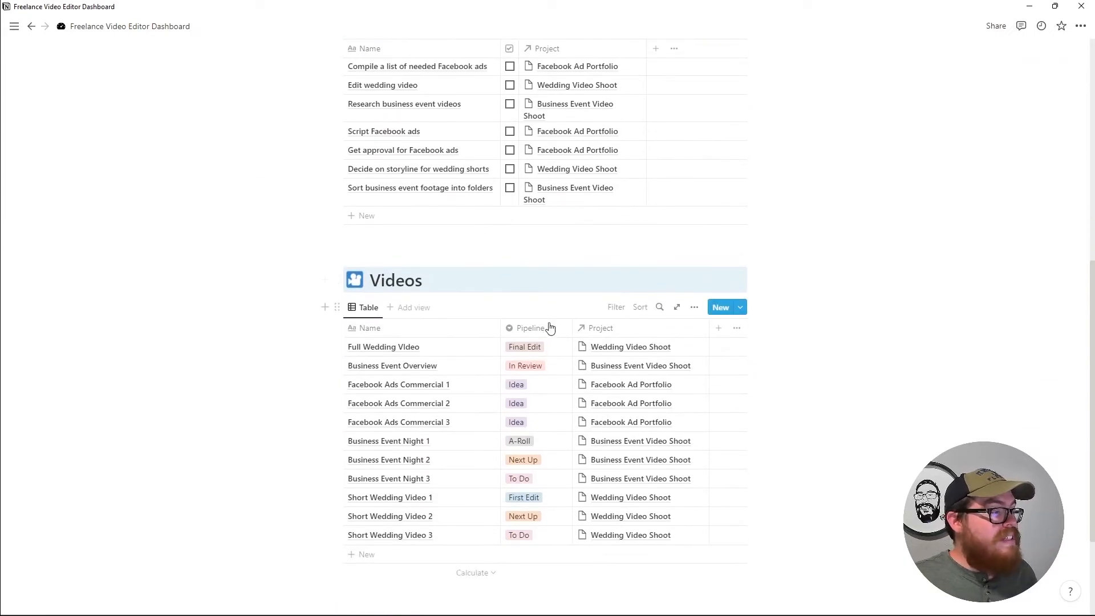
click(541, 348)
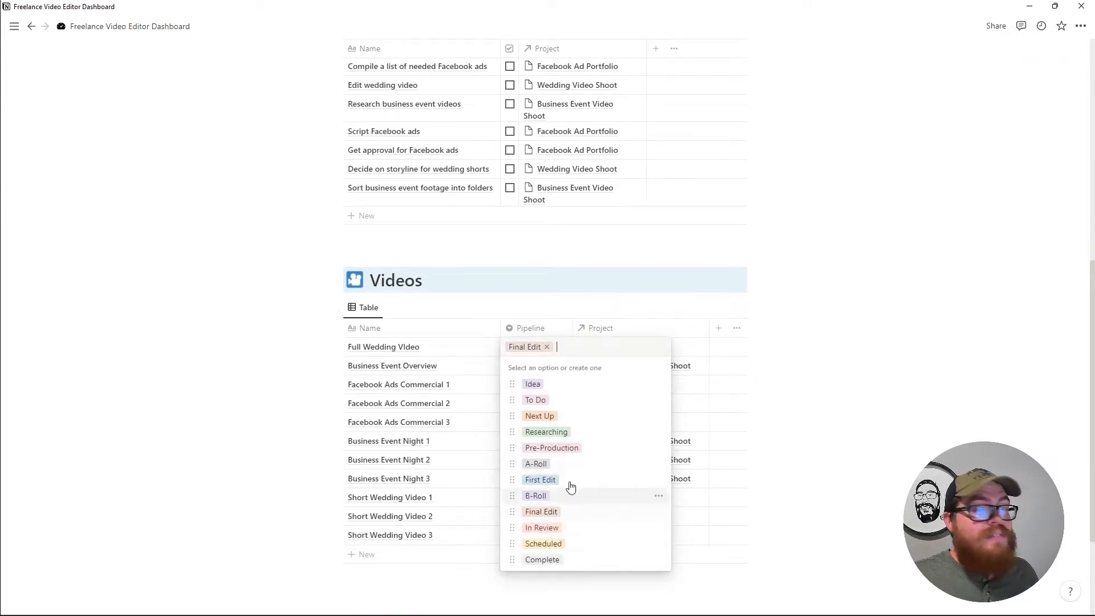
key(Escape)
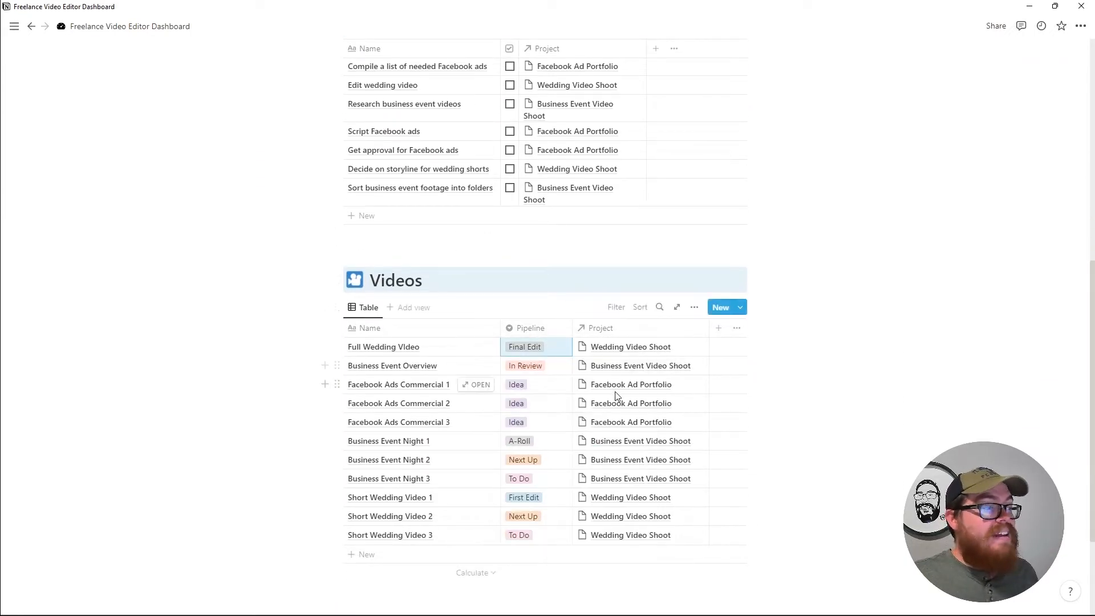
scroll(574, 417, up, 4)
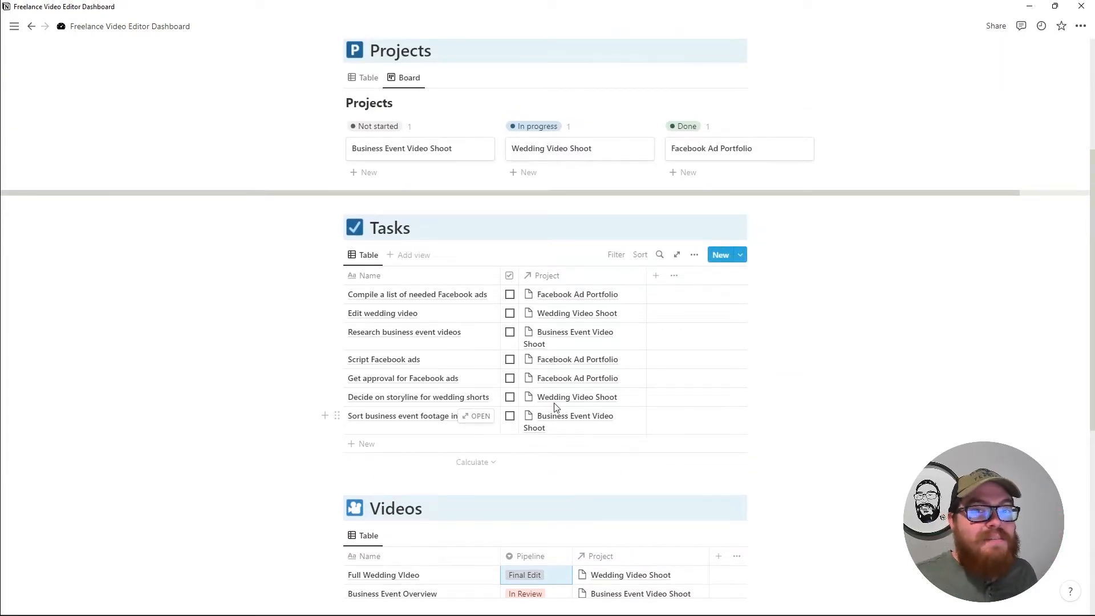
scroll(472, 387, up, 3)
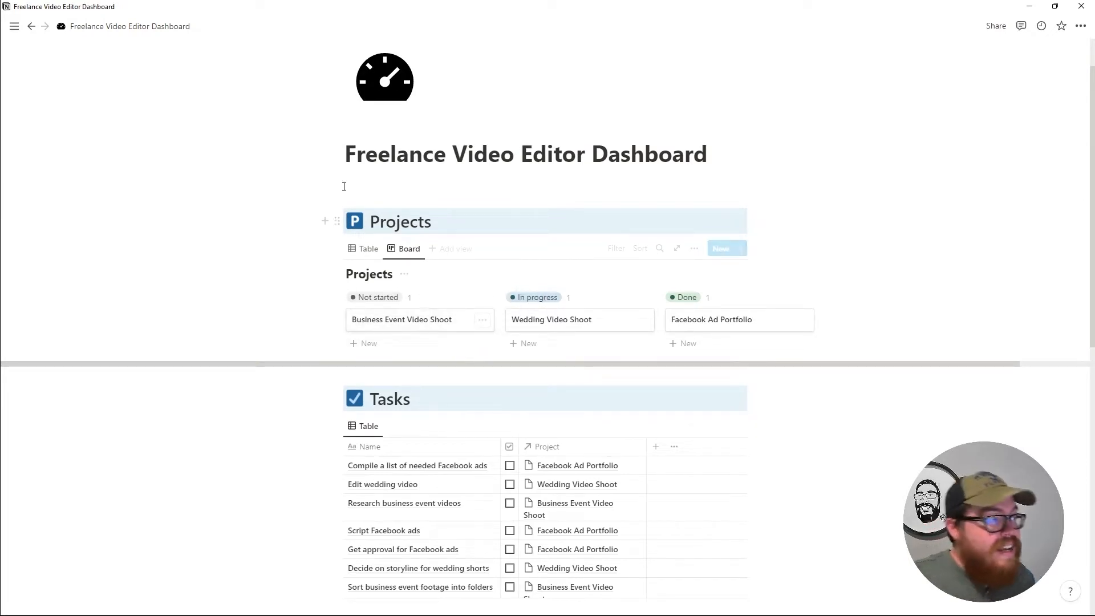
scroll(442, 286, down, 2)
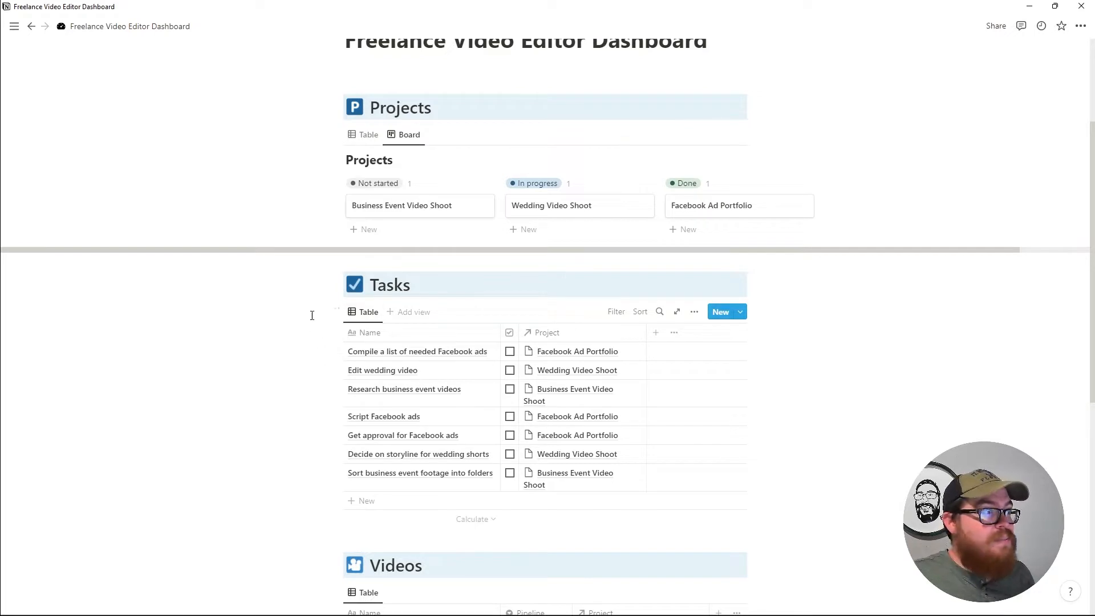
scroll(354, 311, down, 1)
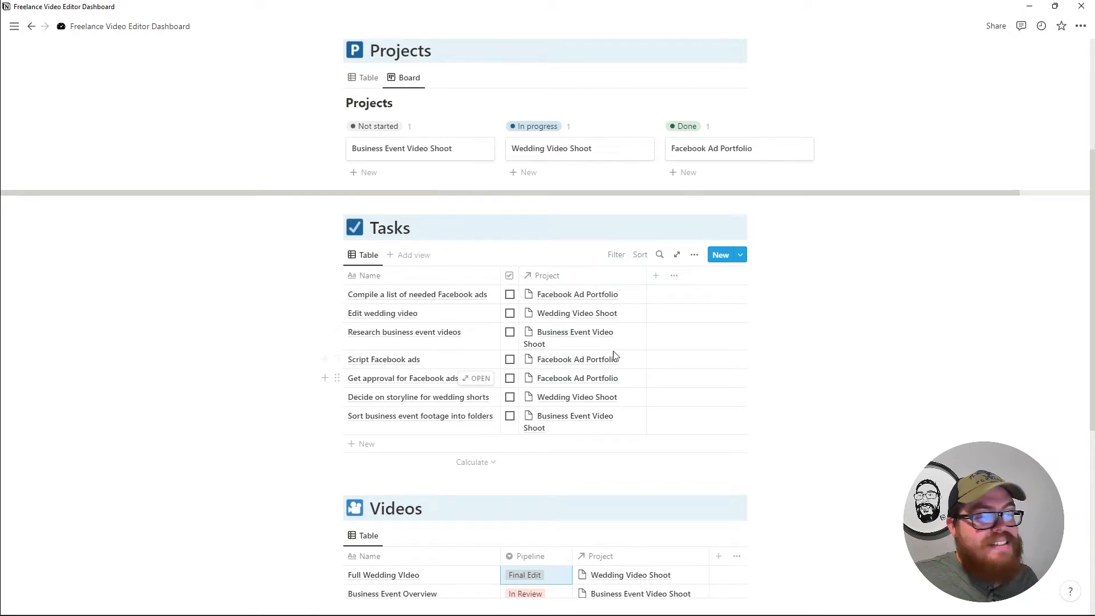
scroll(513, 319, down, 2)
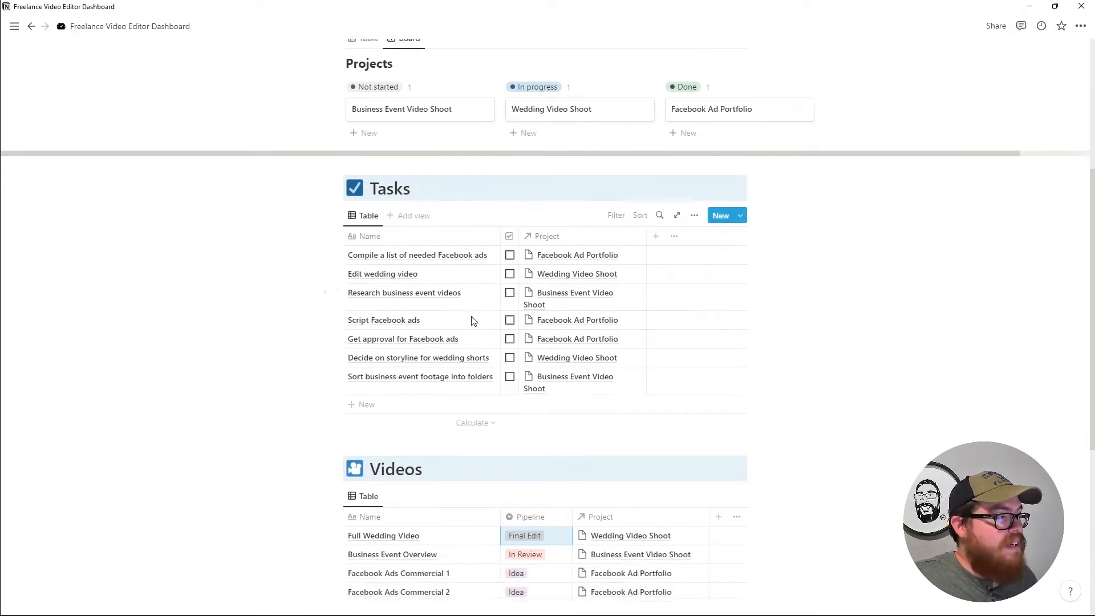
scroll(442, 285, up, 1)
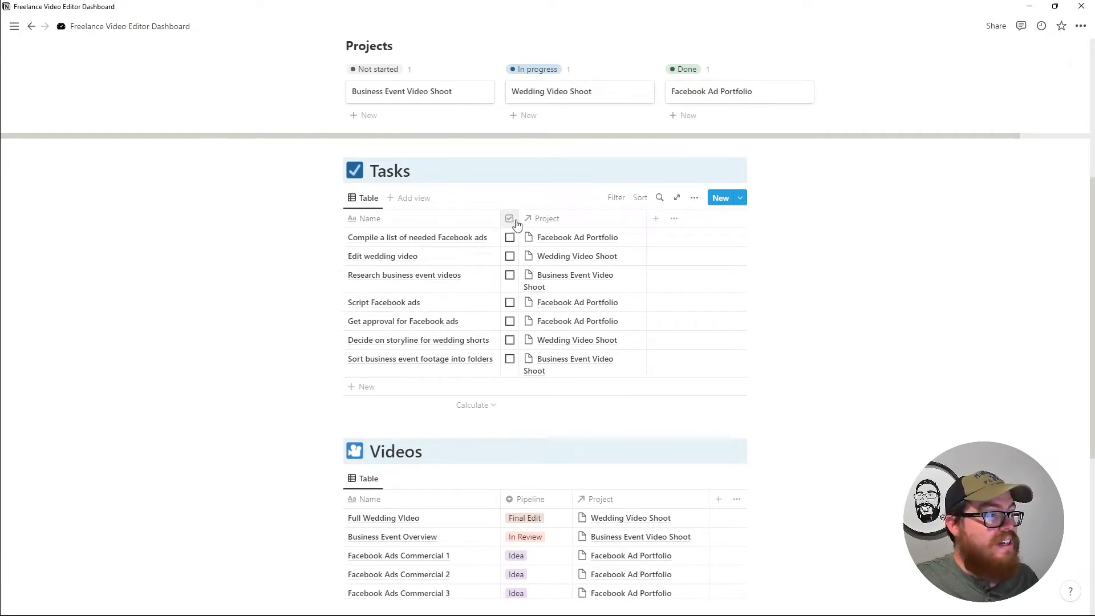
Tick the Facebook ads list and Edit wedding video tasks done, filtering Tasks to Done: Unchecked.
drag(519, 221, 410, 235)
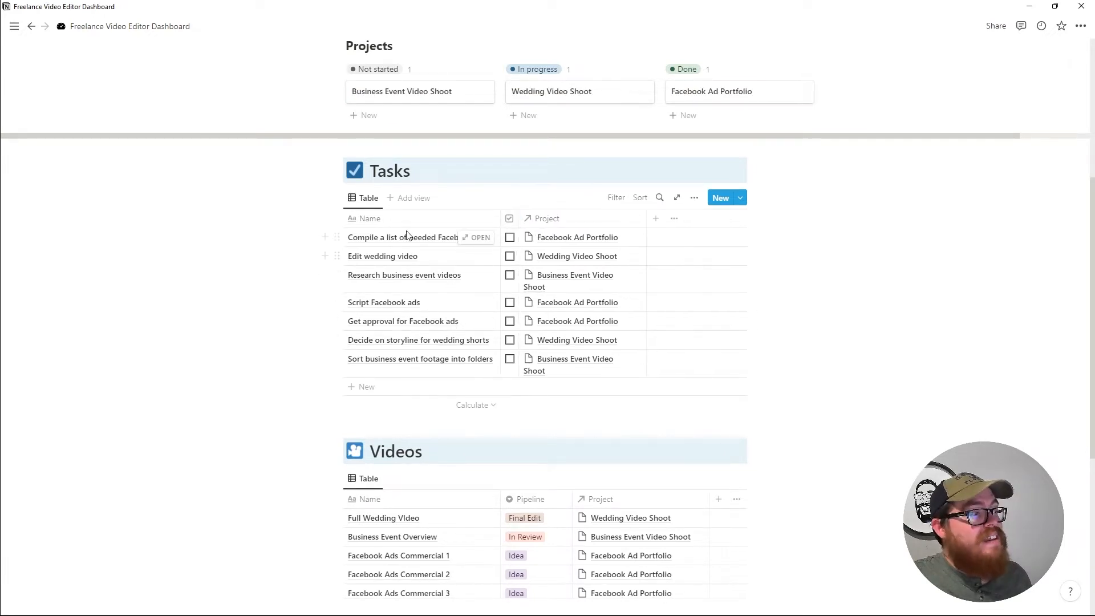
click(510, 238)
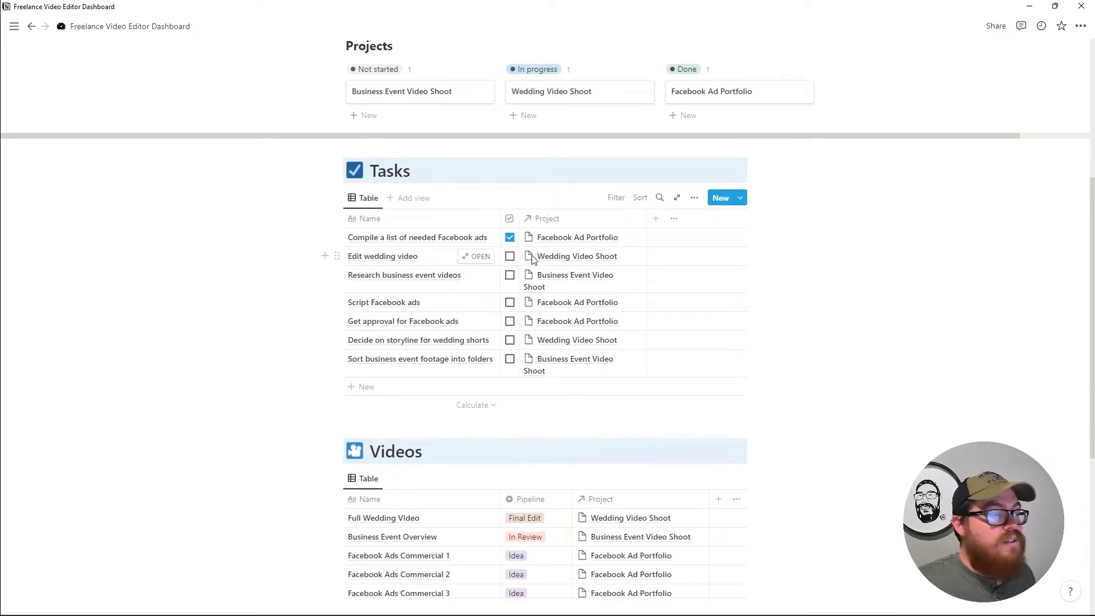
click(614, 199)
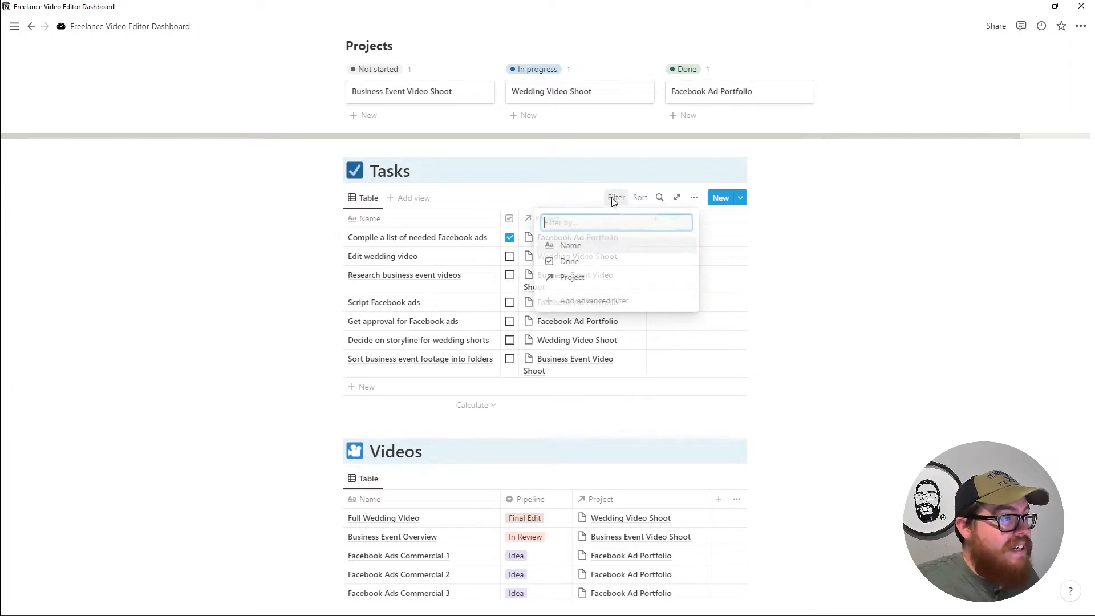
click(570, 261)
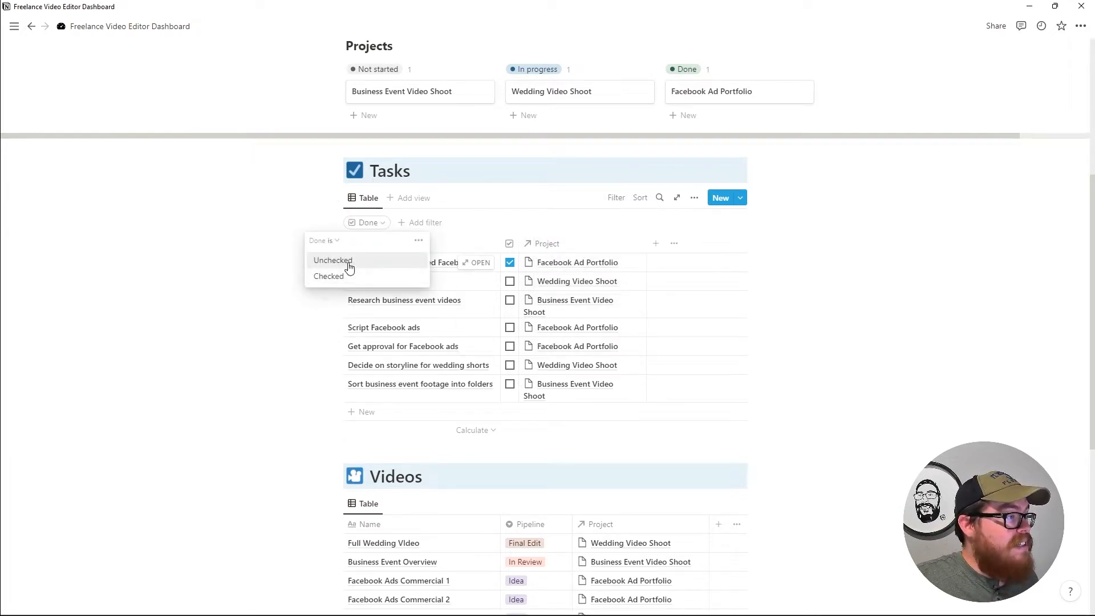
click(333, 261)
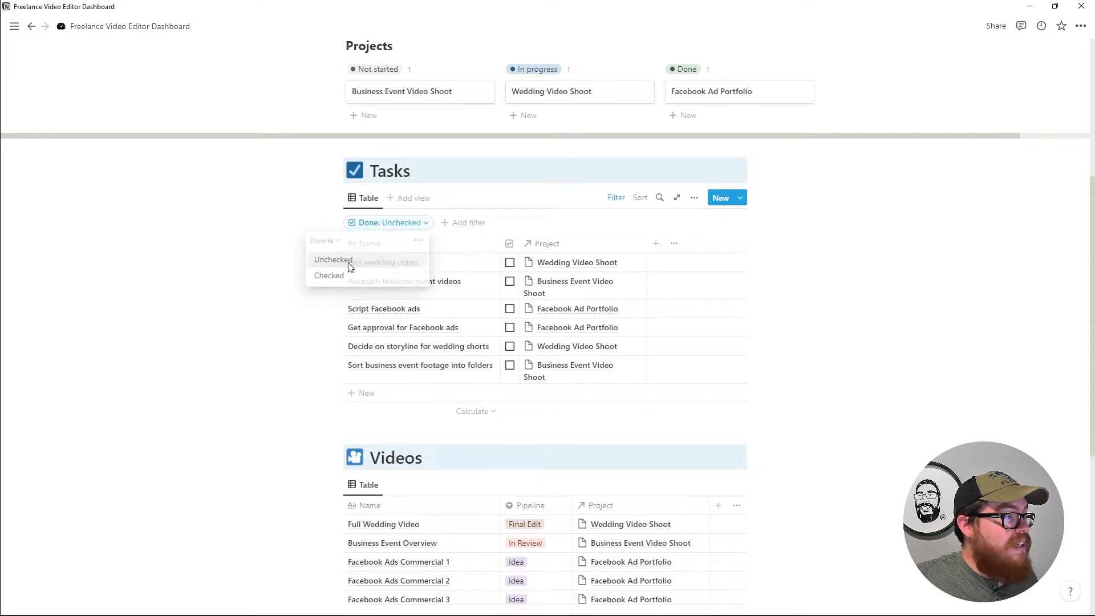
click(510, 263)
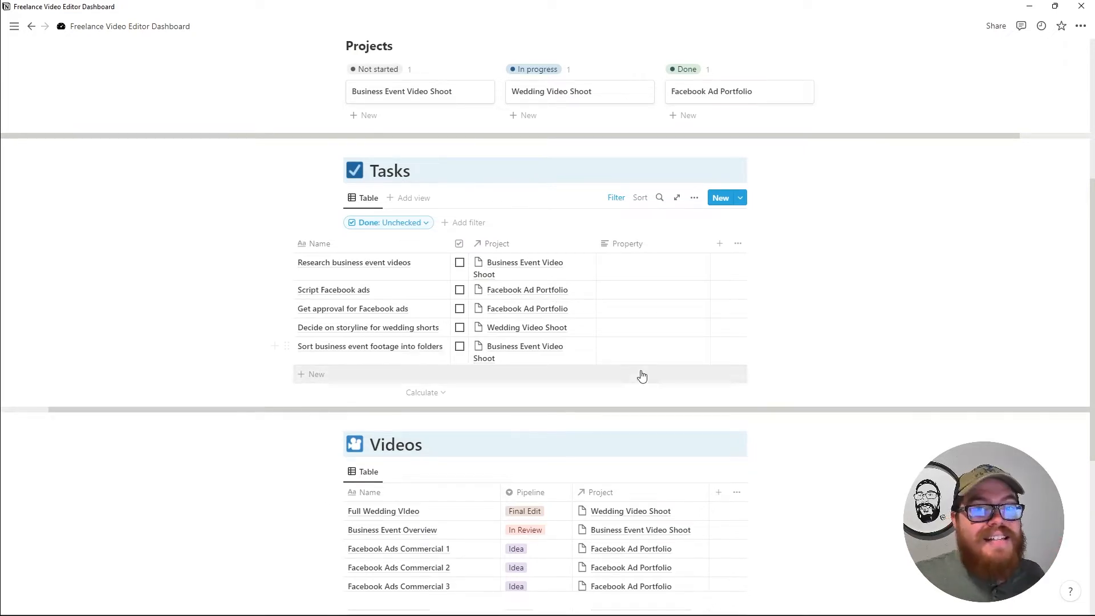
Add a 'Complete' status property shown as checkboxes, narrowed and moved beside the task names.
click(719, 243)
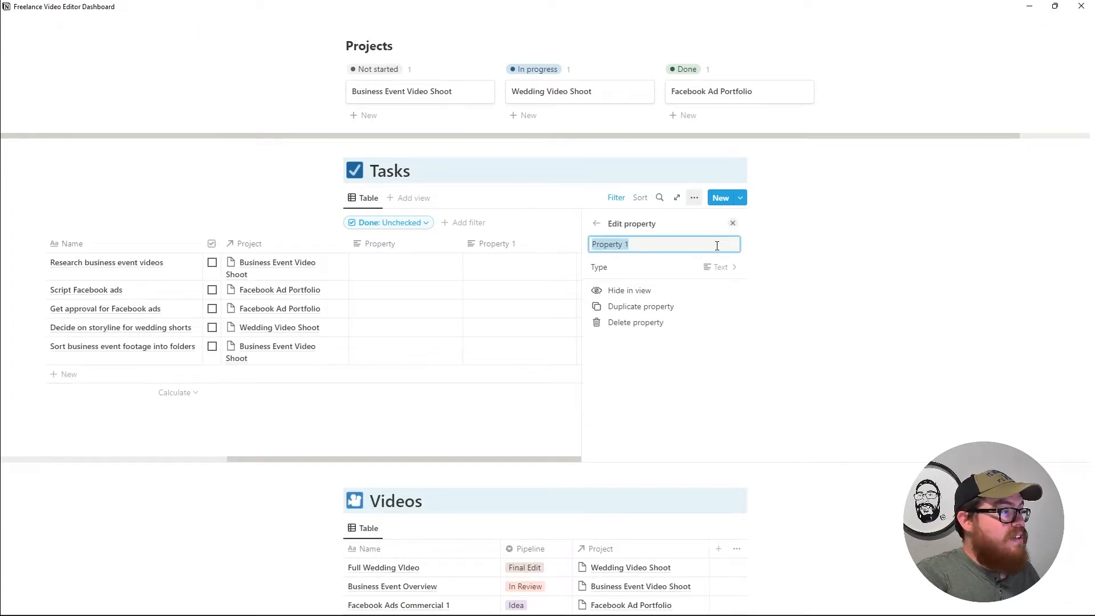
text(Complete)
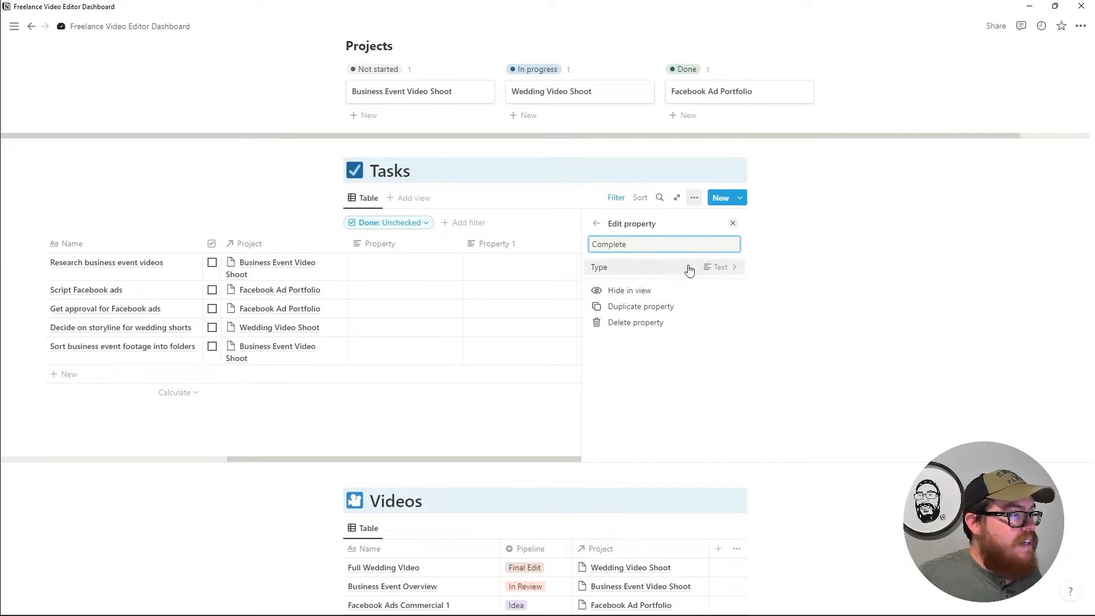
click(687, 266)
click(662, 352)
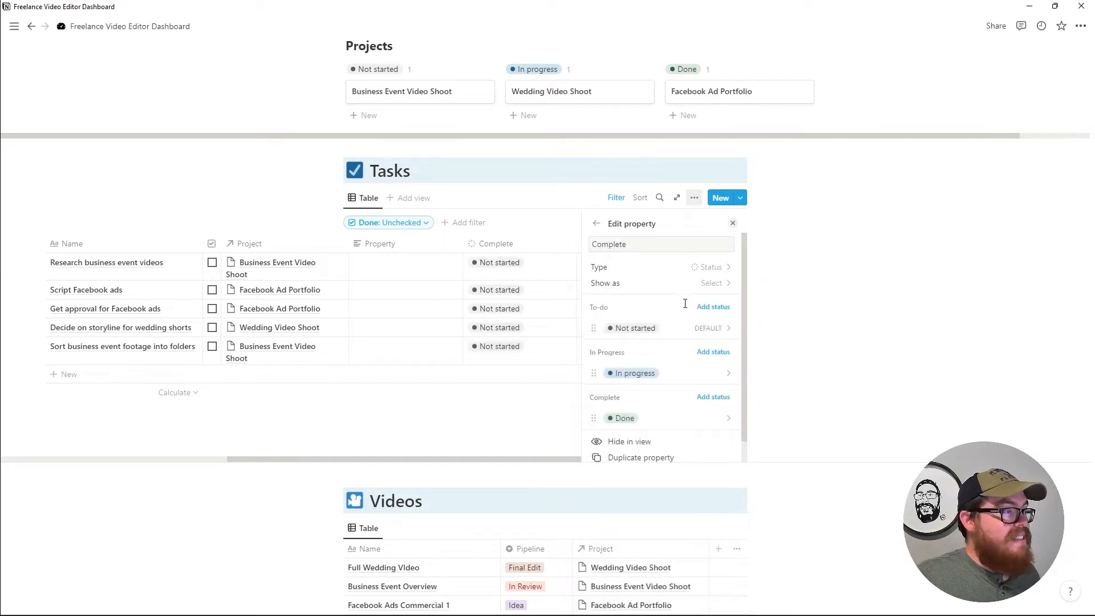
click(704, 284)
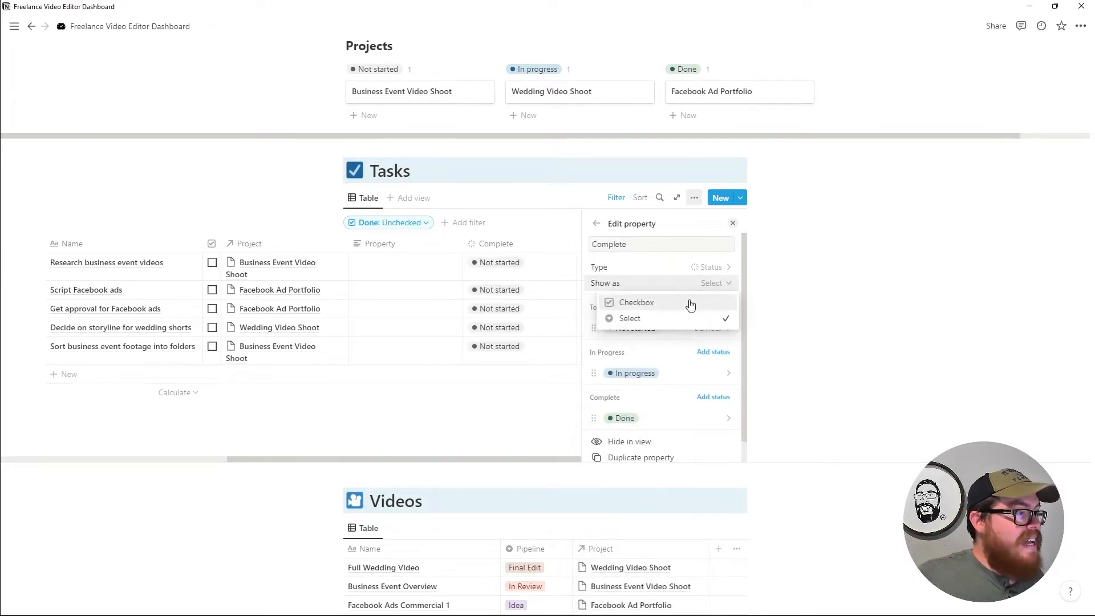
click(692, 303)
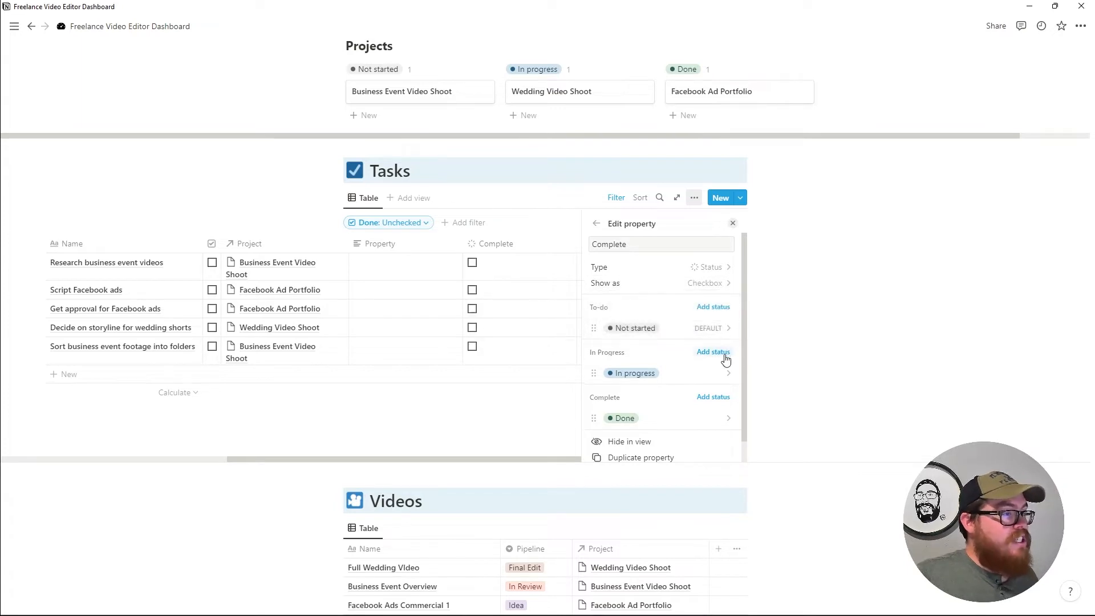
click(733, 223)
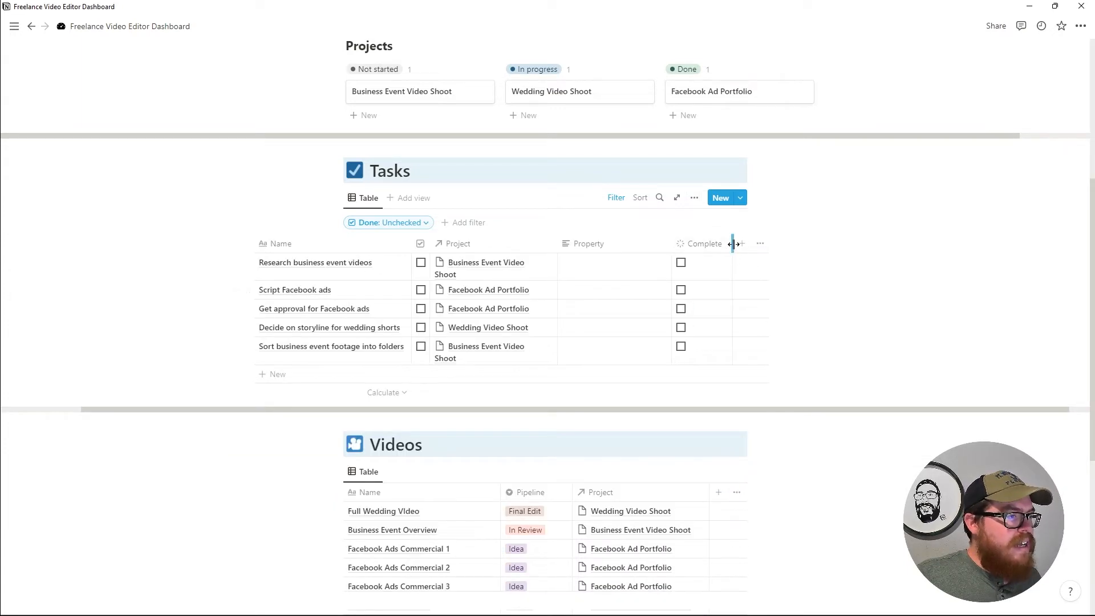
drag(733, 244, 692, 235)
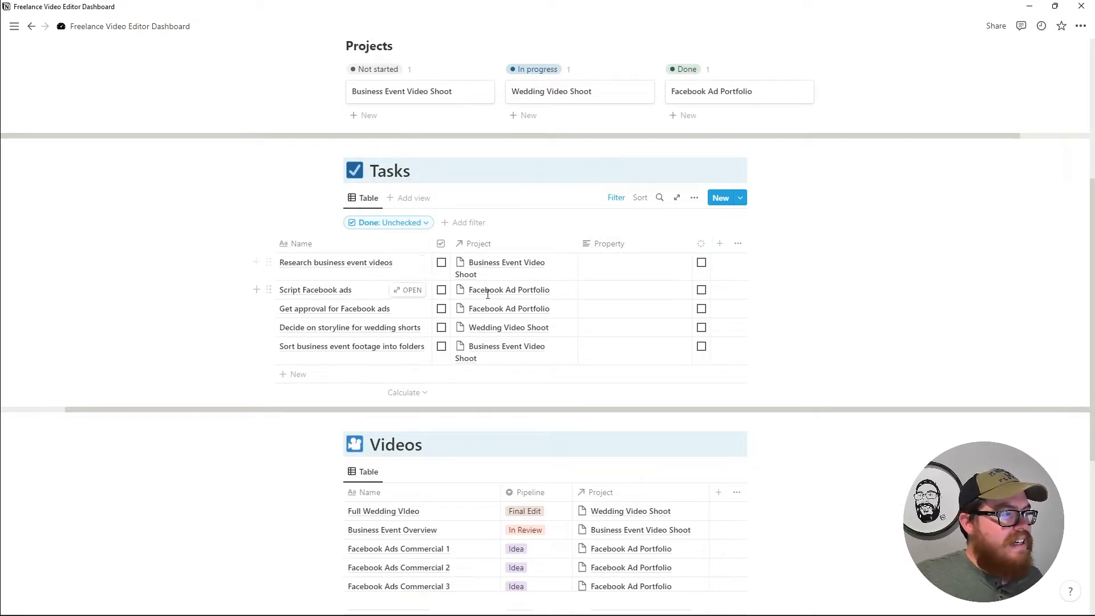
drag(700, 244, 453, 243)
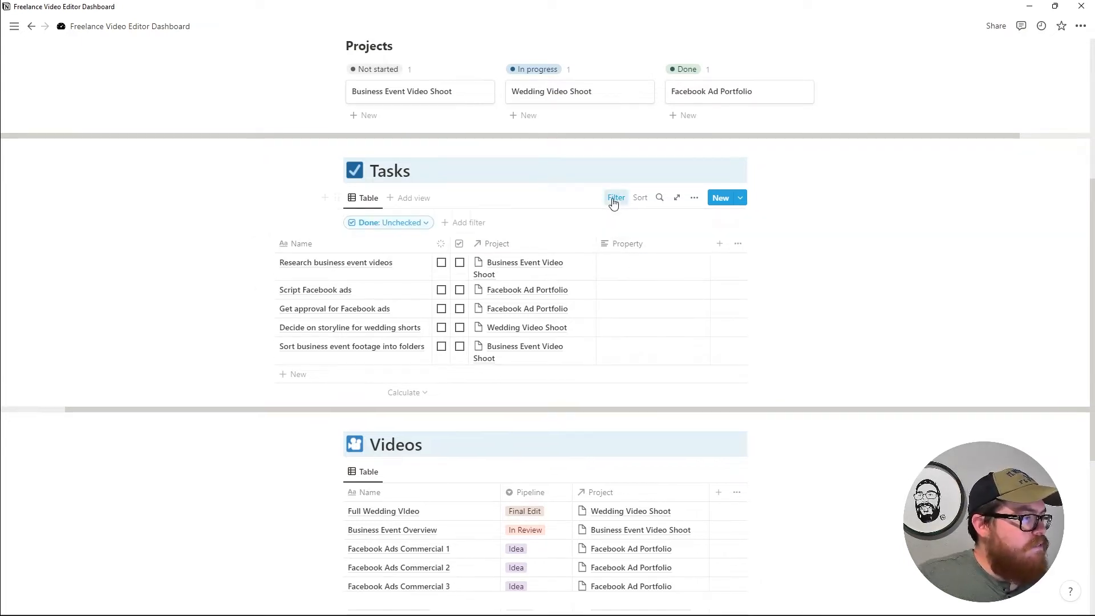
Remove the Done: Unchecked filter and tick Complete for the first task.
click(428, 223)
click(446, 250)
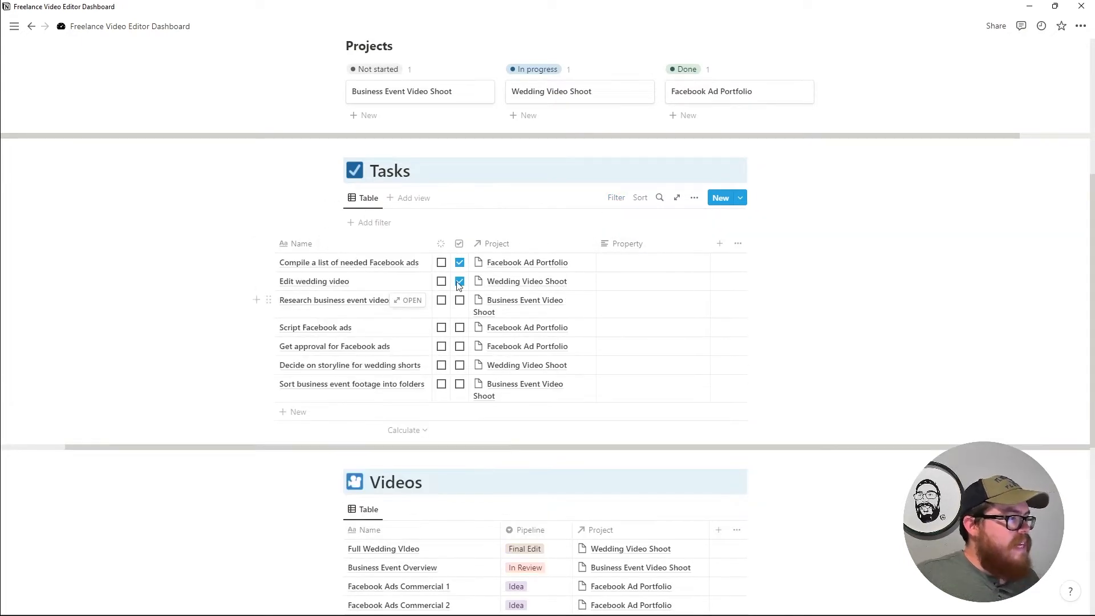
click(442, 264)
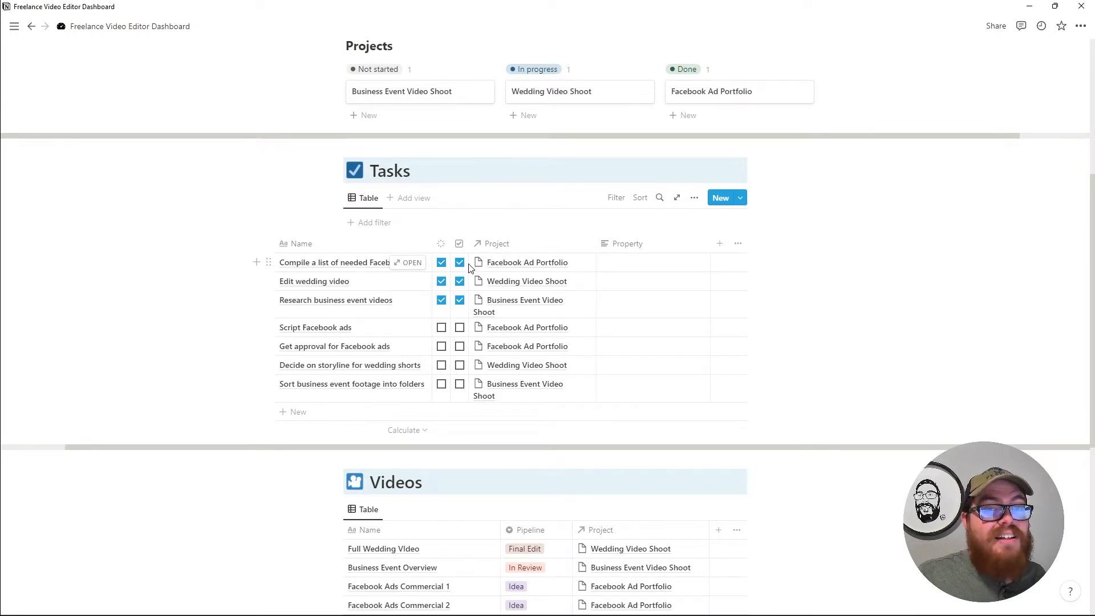
Widen the Complete column, switch its display back to checkboxes, and untick the first task.
drag(451, 249, 498, 258)
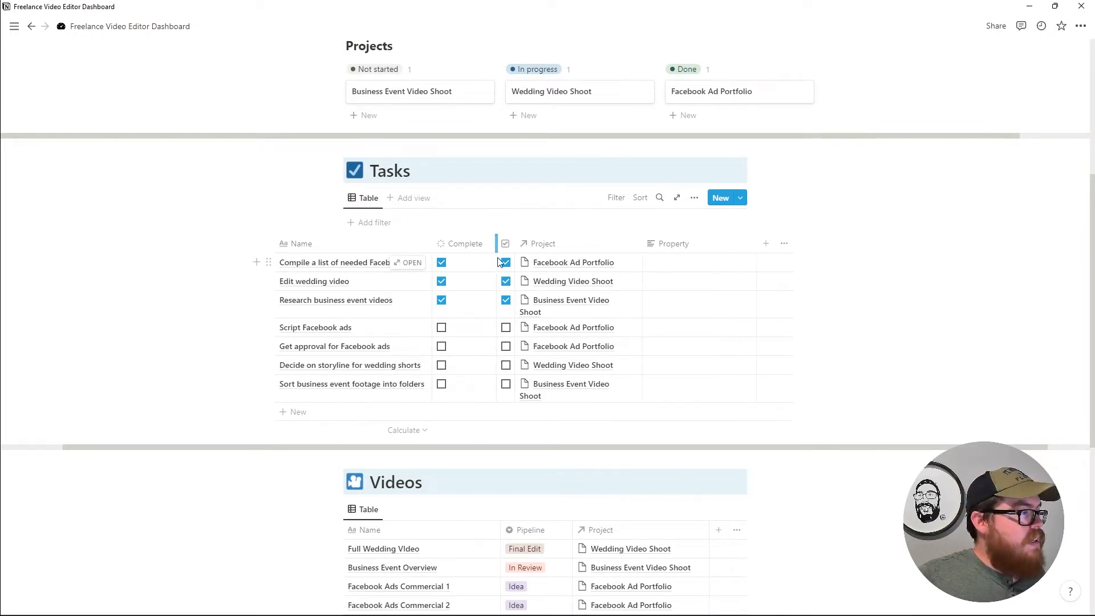
click(473, 246)
click(486, 282)
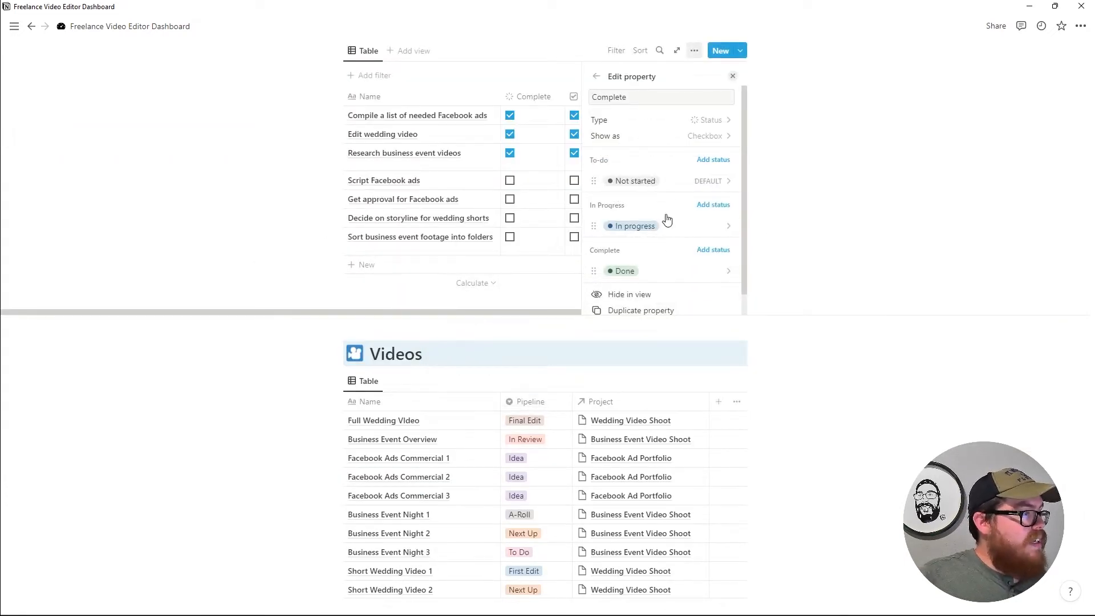
click(698, 139)
click(672, 171)
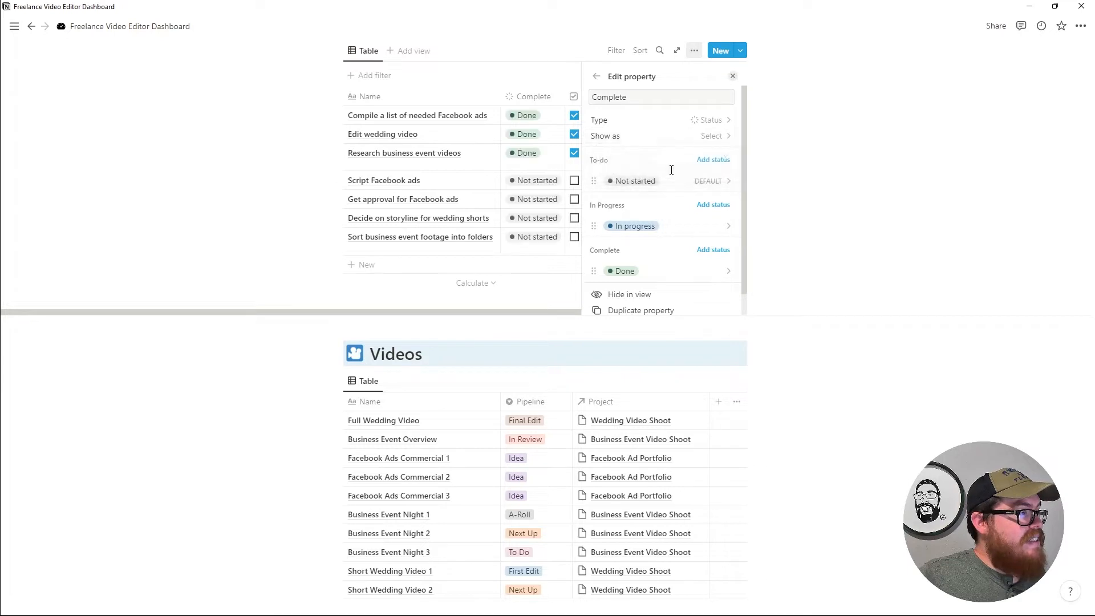
click(703, 138)
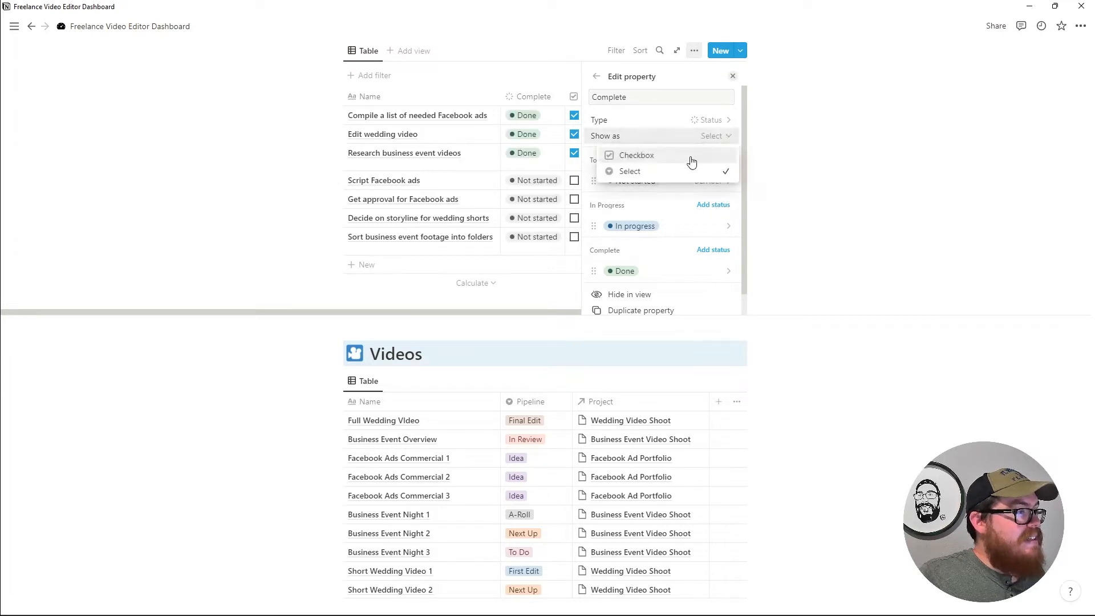
click(666, 156)
click(510, 116)
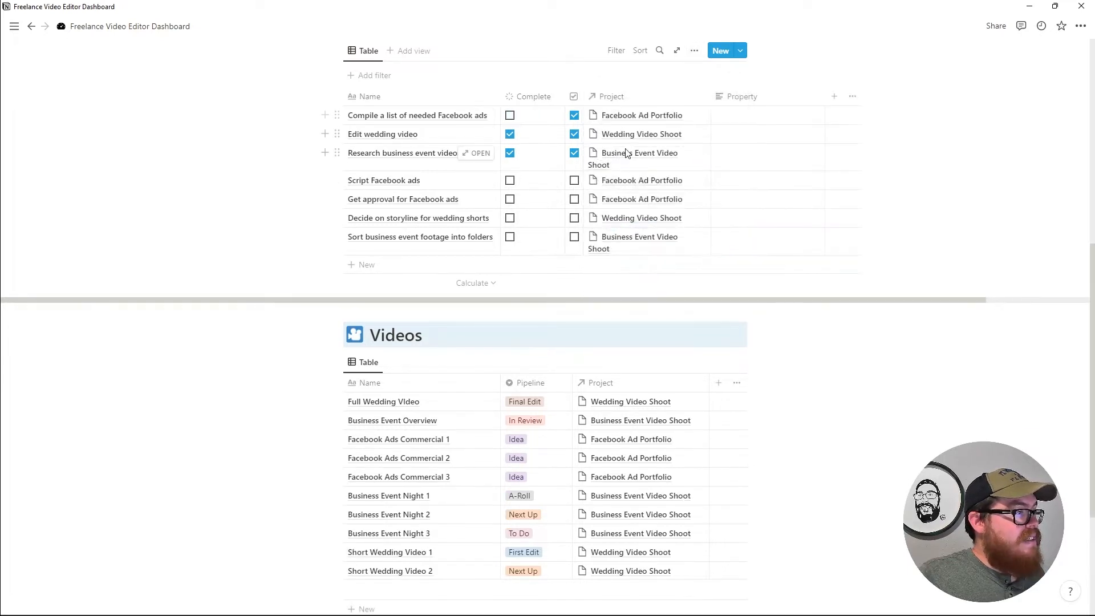
Display the Complete property as Done/Not started status tags.
click(546, 99)
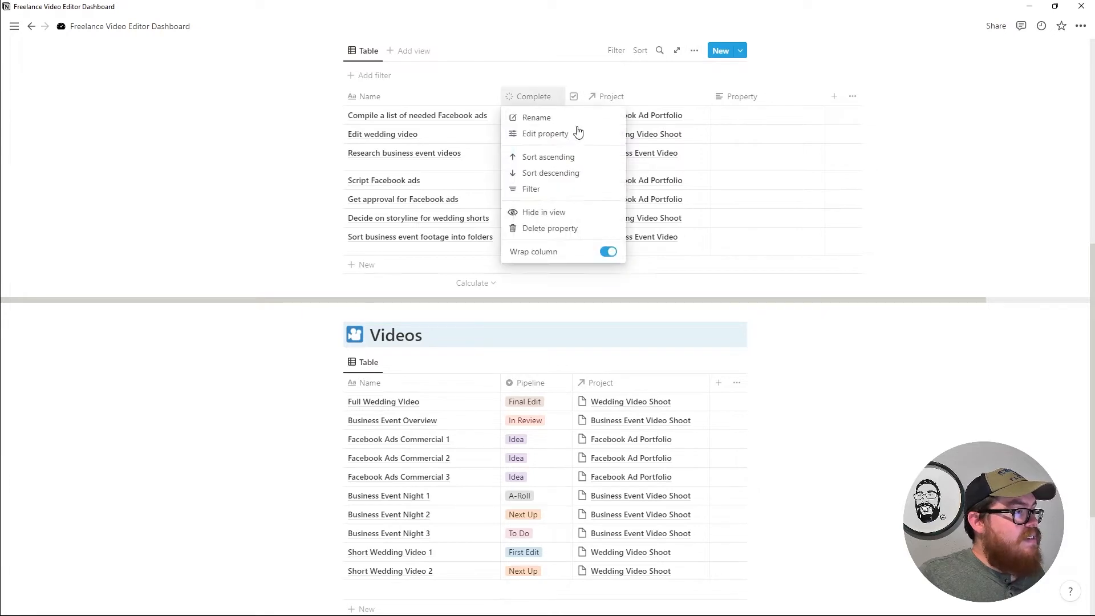
click(556, 132)
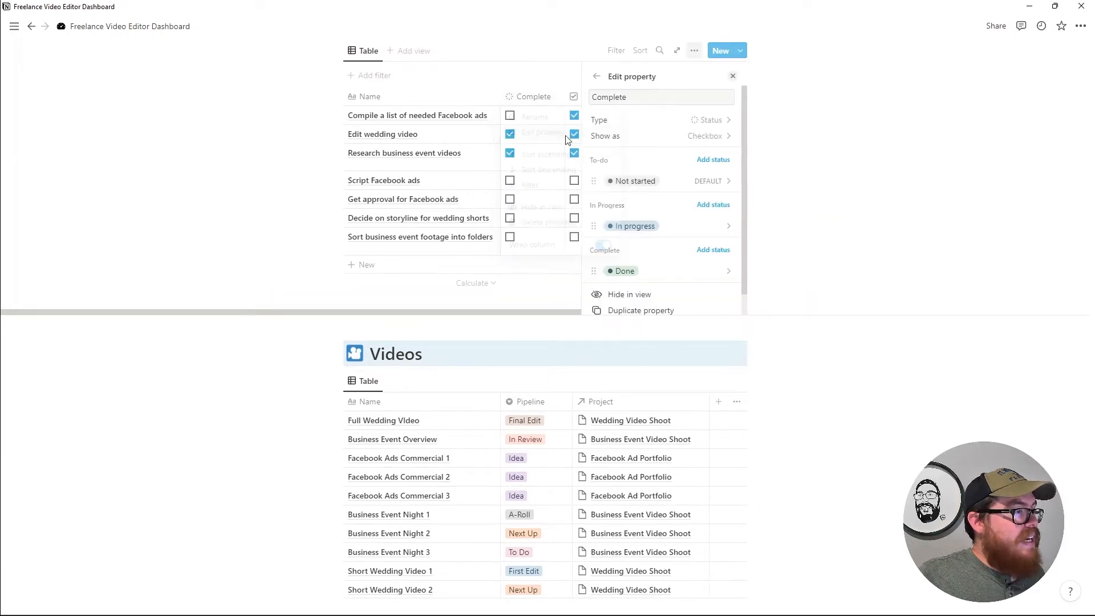
click(651, 143)
click(628, 171)
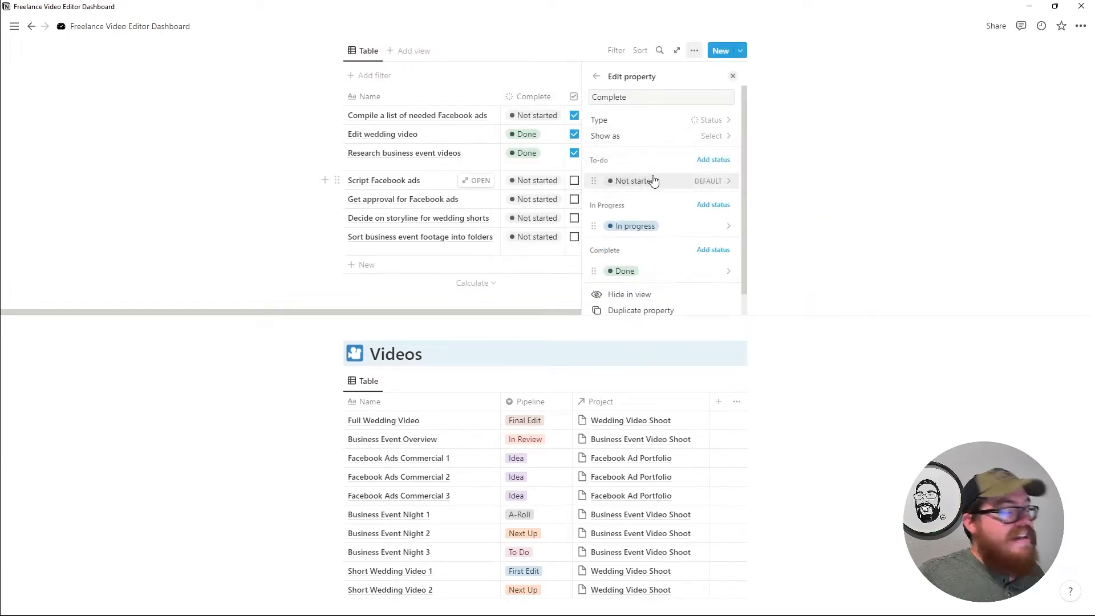
click(579, 288)
scroll(580, 289, down, 1)
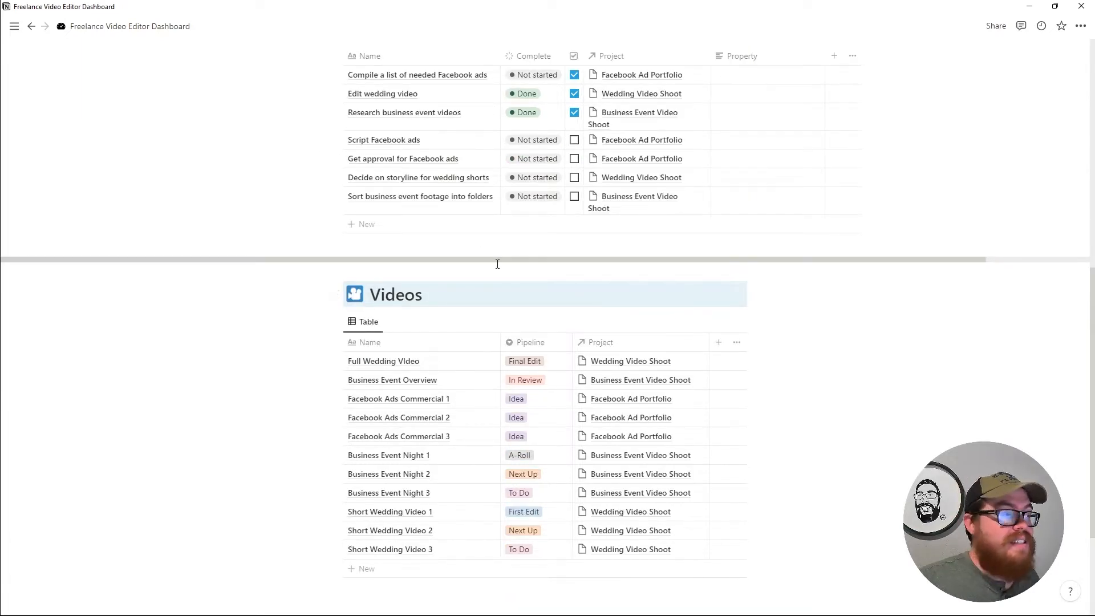
scroll(571, 297, down, 1)
scroll(567, 321, down, 1)
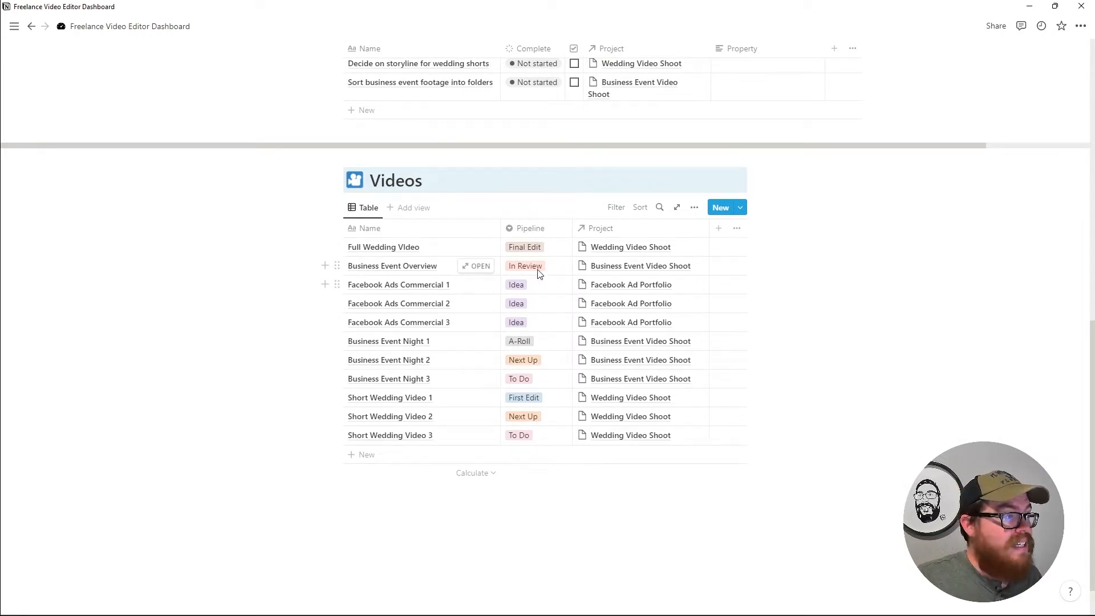
scroll(668, 306, up, 1)
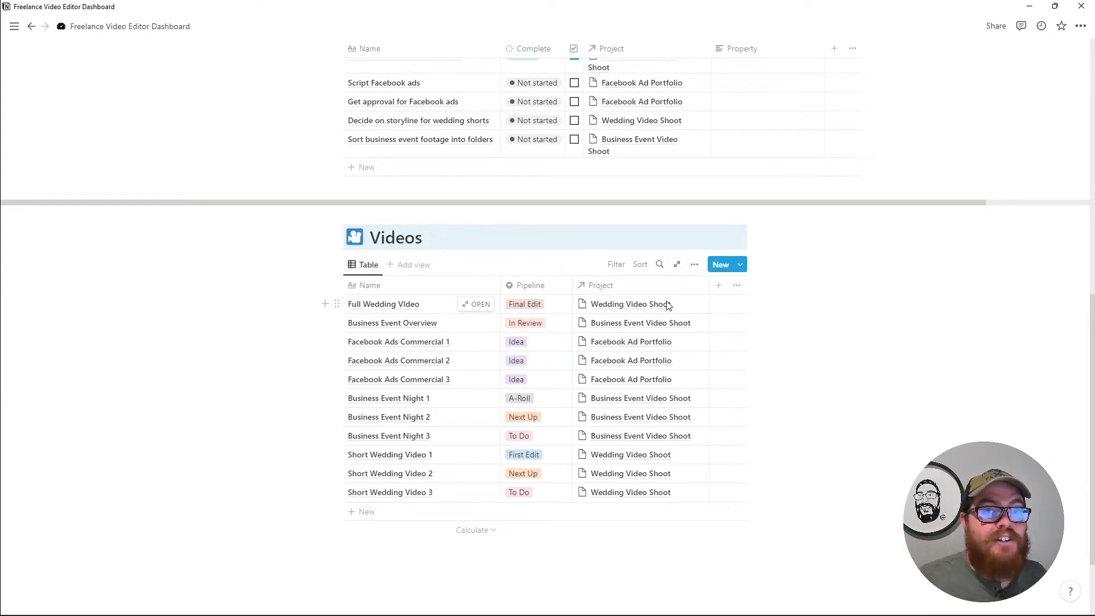
scroll(643, 365, down, 1)
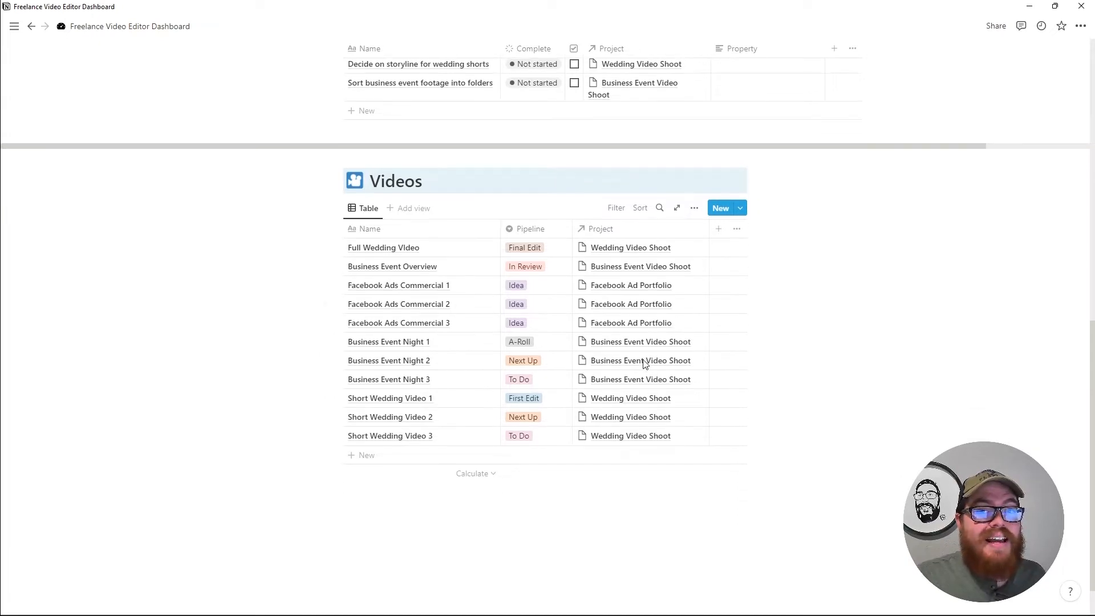
click(542, 251)
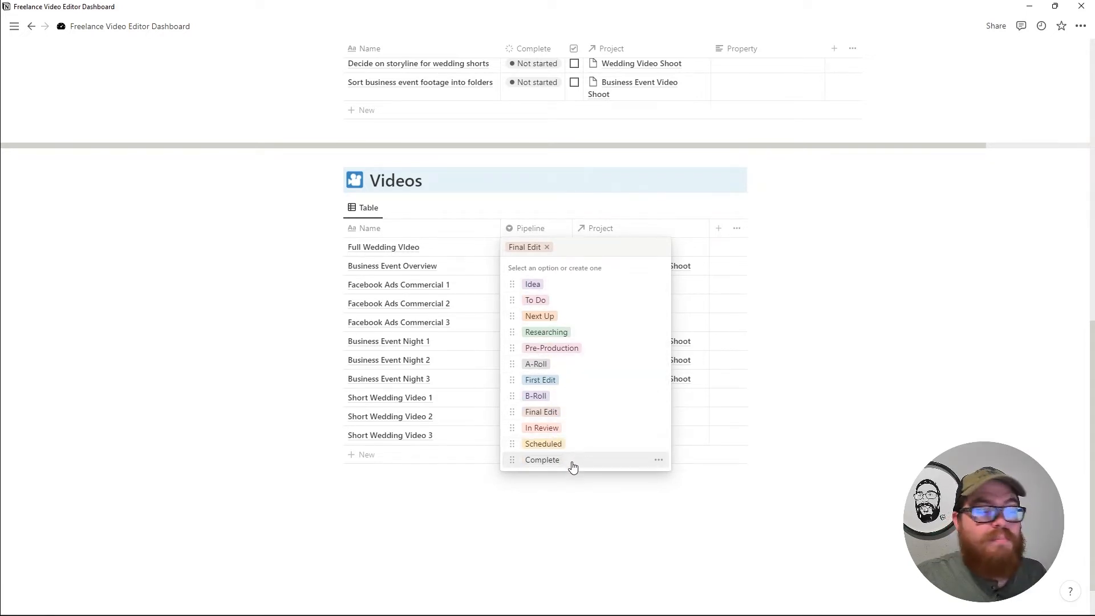
key(Escape)
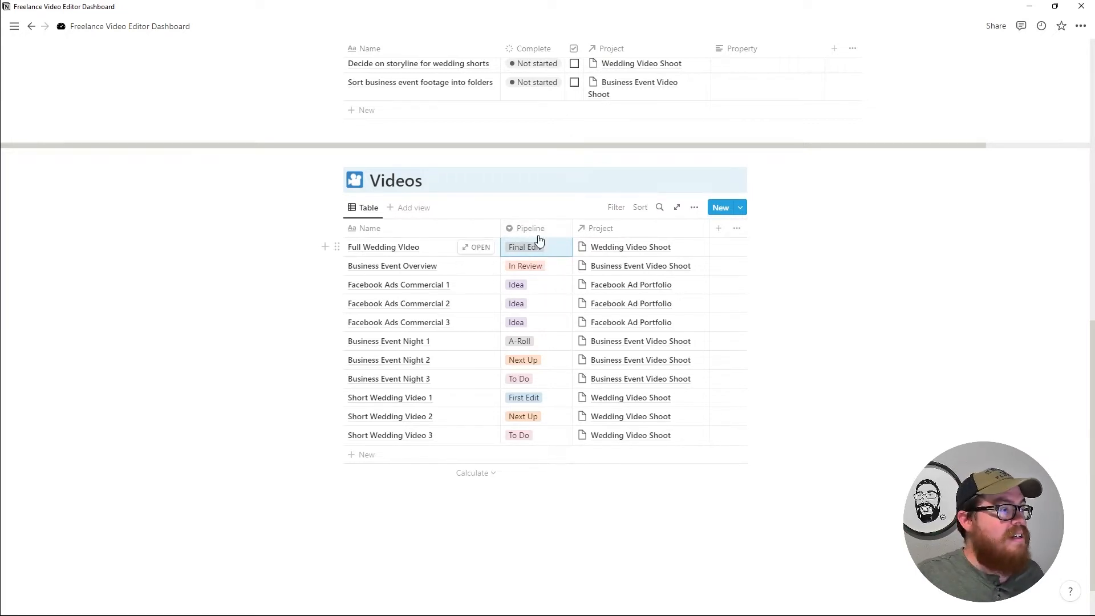
Add a Status-type property column to Videos, with every video showing Not started.
click(718, 229)
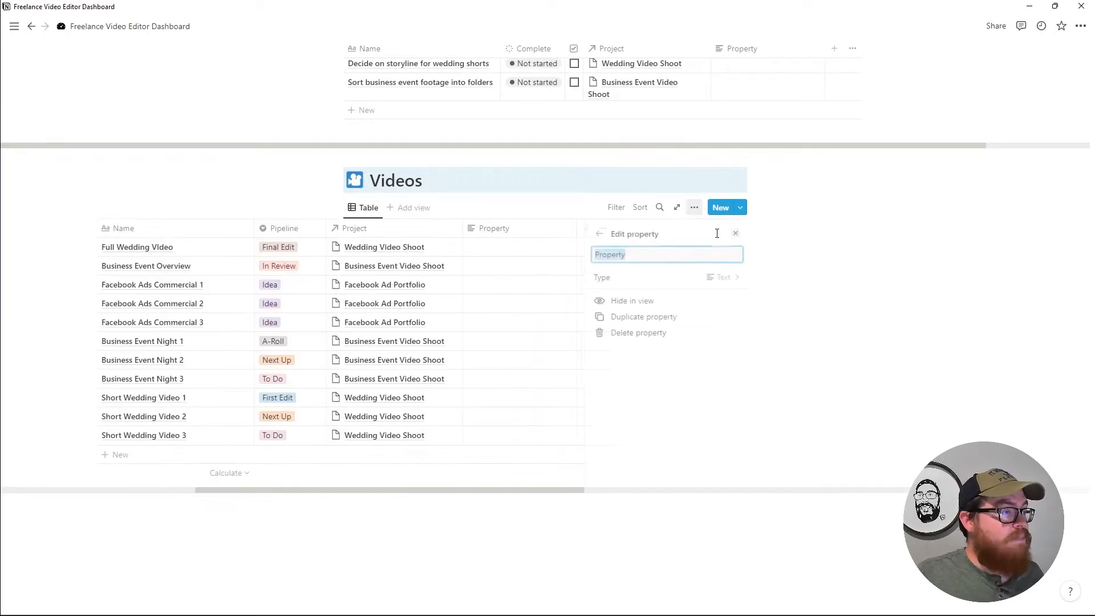
click(682, 278)
click(632, 356)
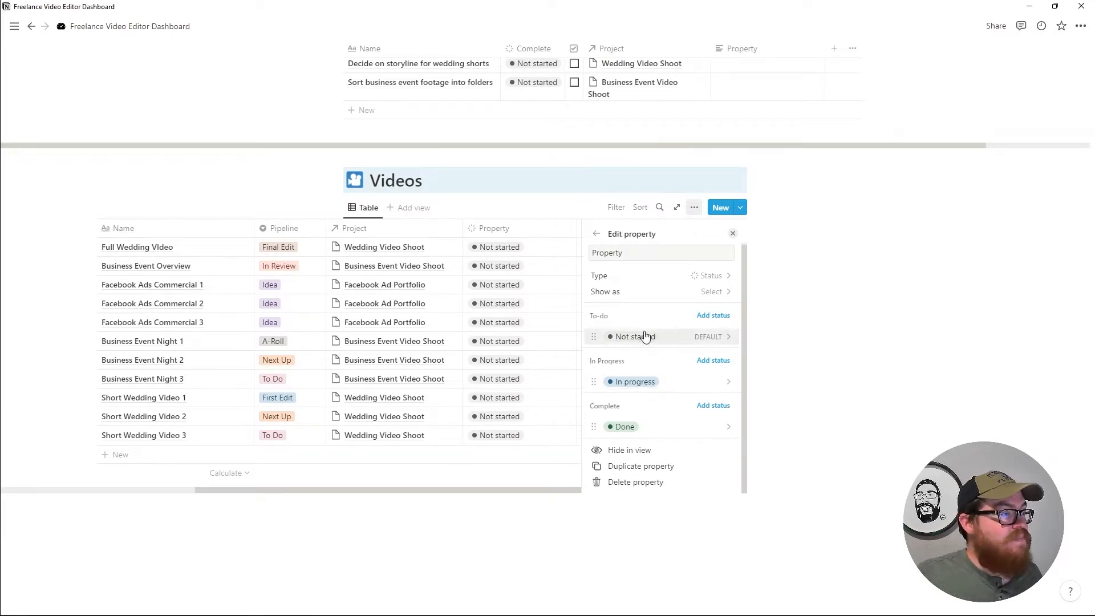
click(288, 247)
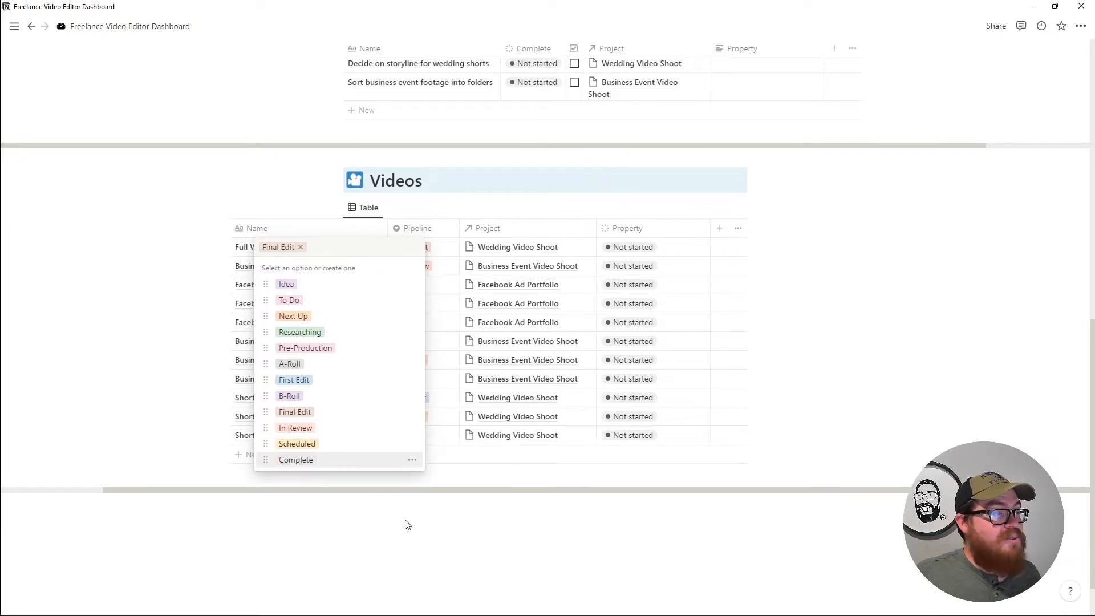
Rename the Not started status to 'Idea' and add a new blank row to Videos.
click(773, 291)
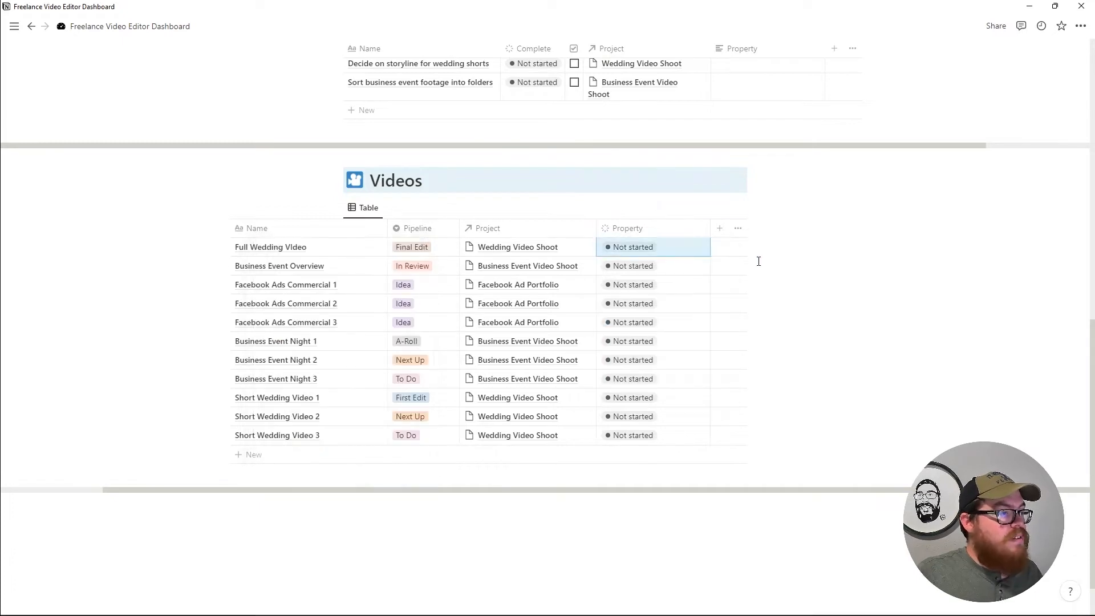
click(661, 229)
click(637, 268)
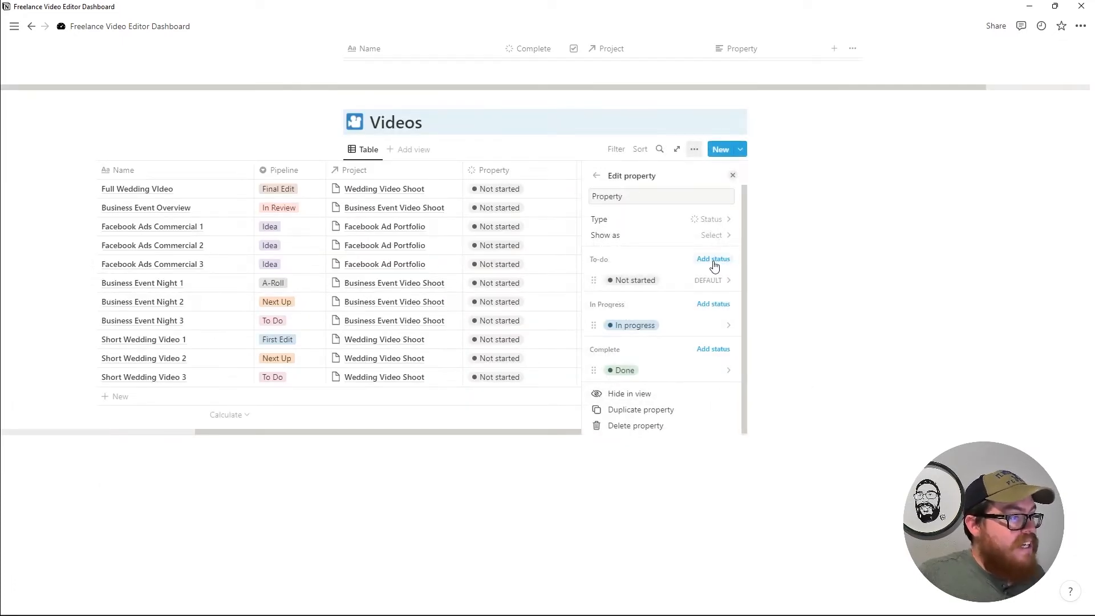
click(655, 281)
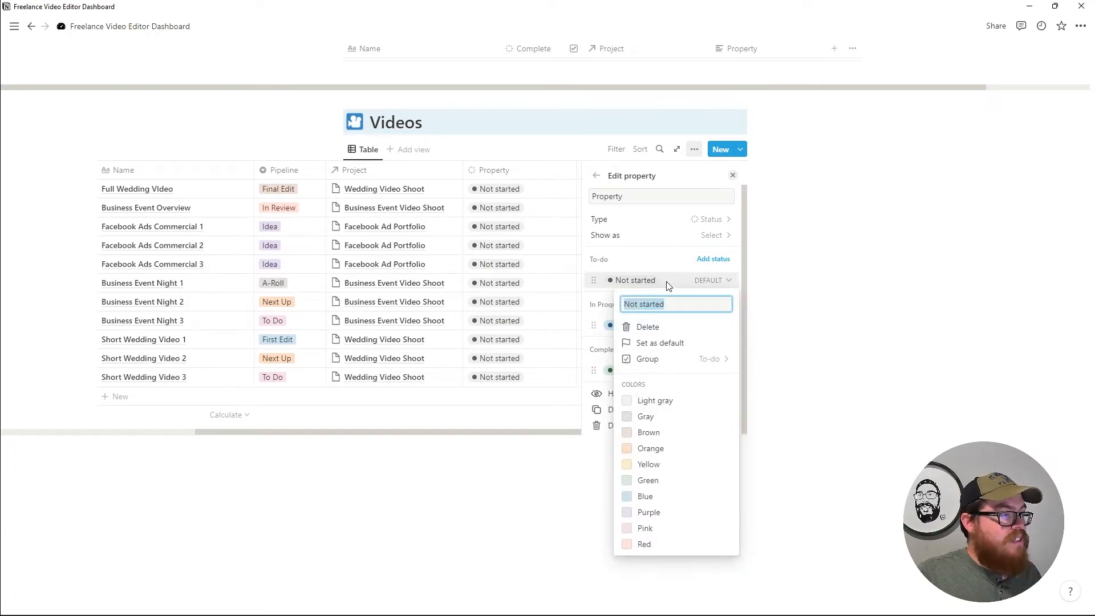
key(BackSpace)
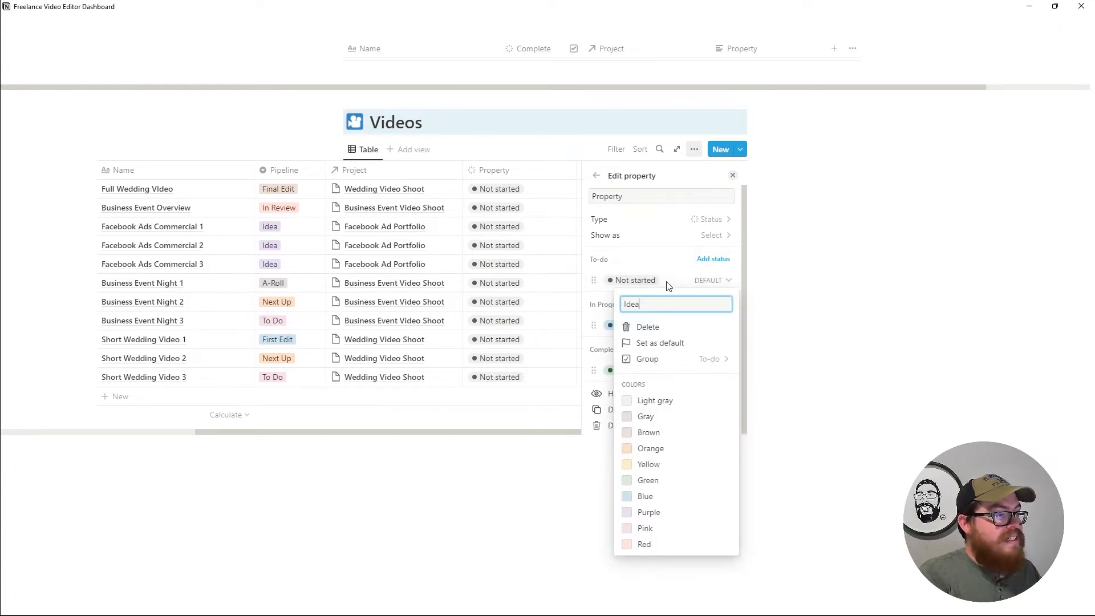
text(Idea)
key(Return)
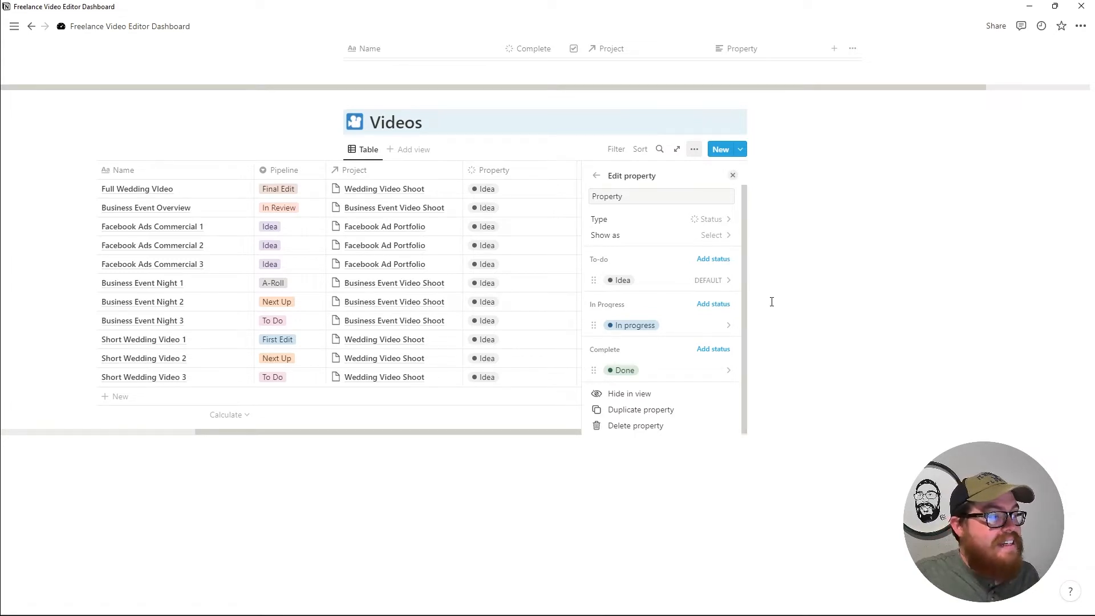
click(733, 175)
click(264, 396)
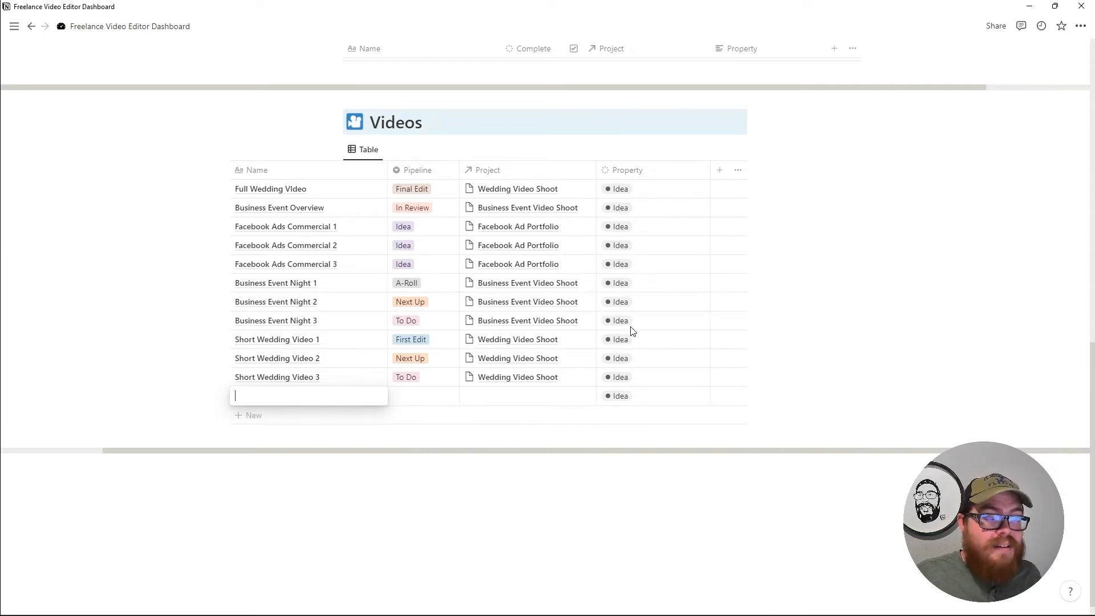
Title the new empty Videos row 'Sample Video' and set its Pipeline to Idea.
key(Escape)
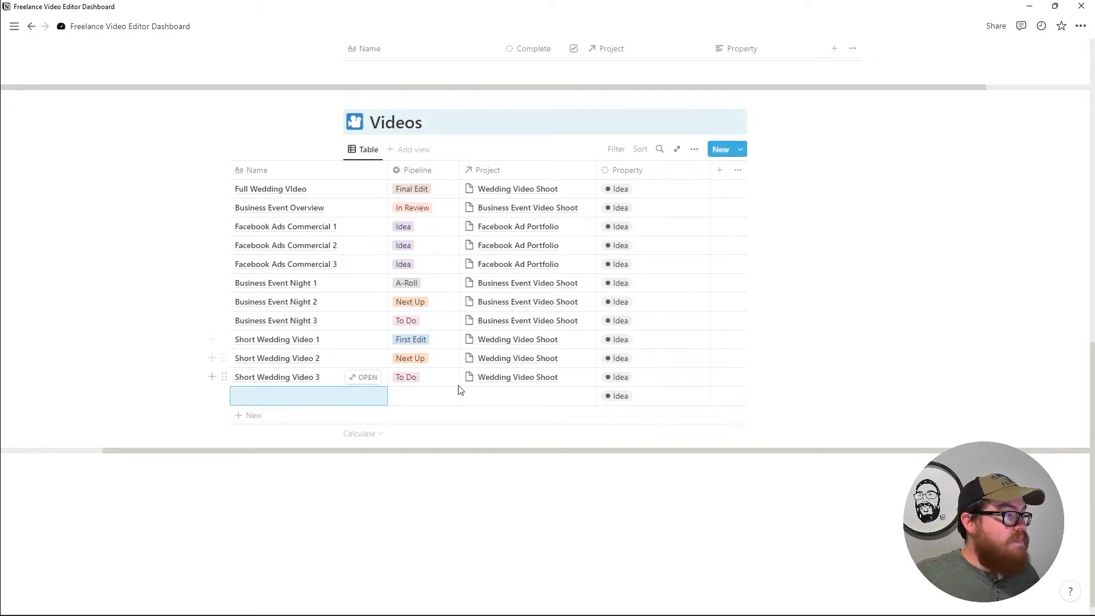
click(292, 397)
text(S)
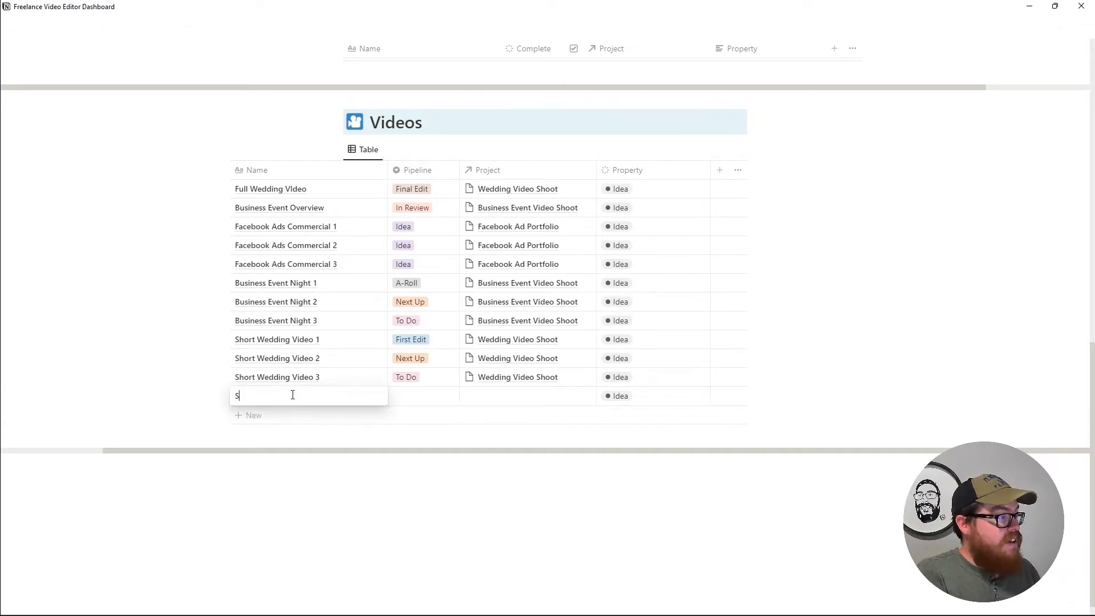
text(ample Video)
key(Escape)
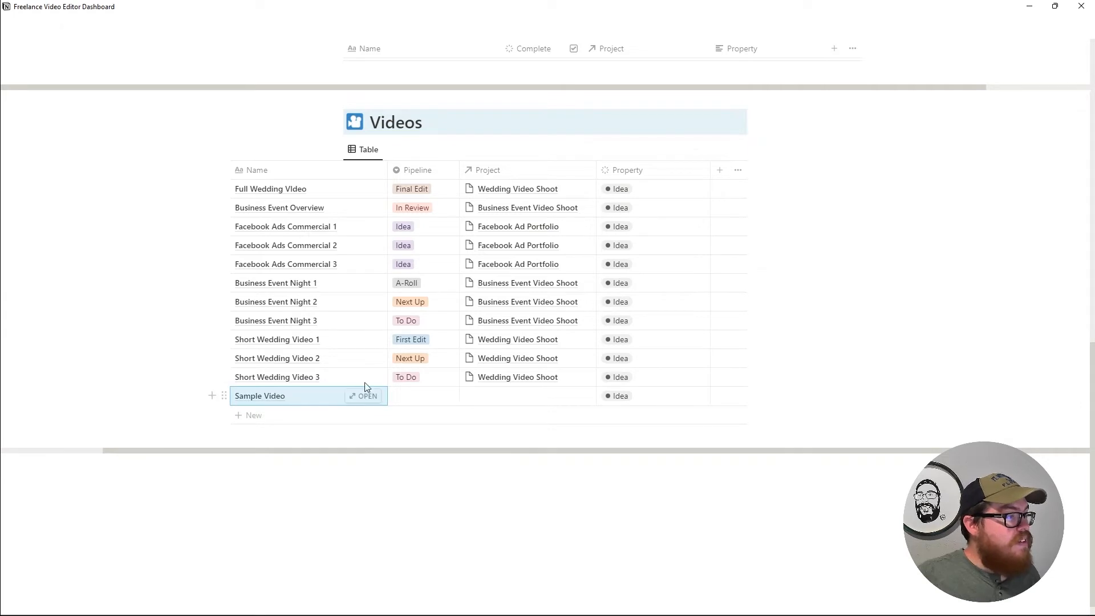
click(415, 399)
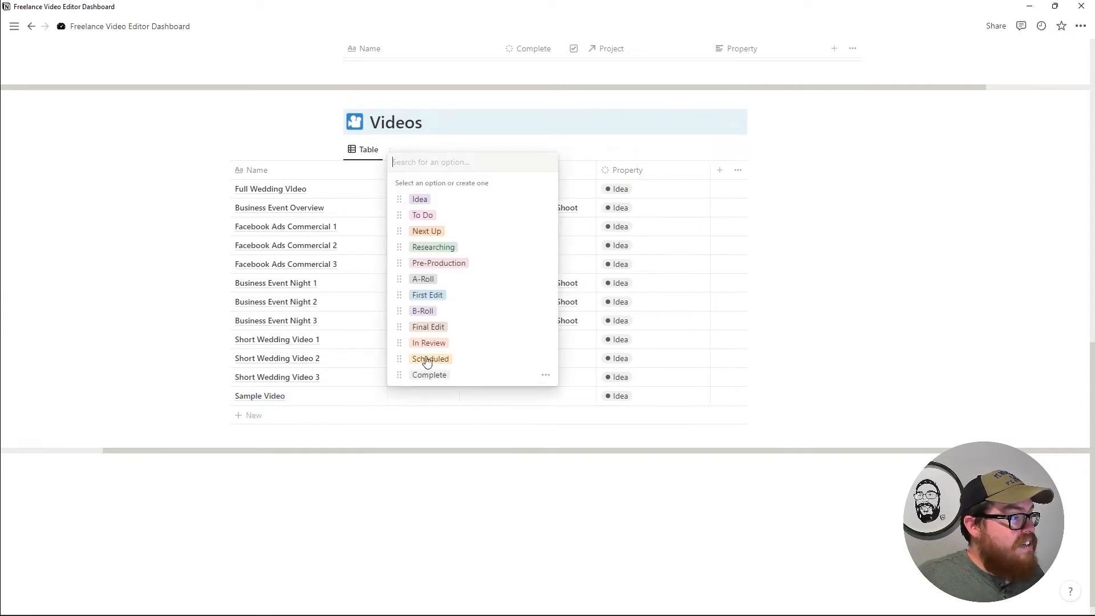
click(418, 198)
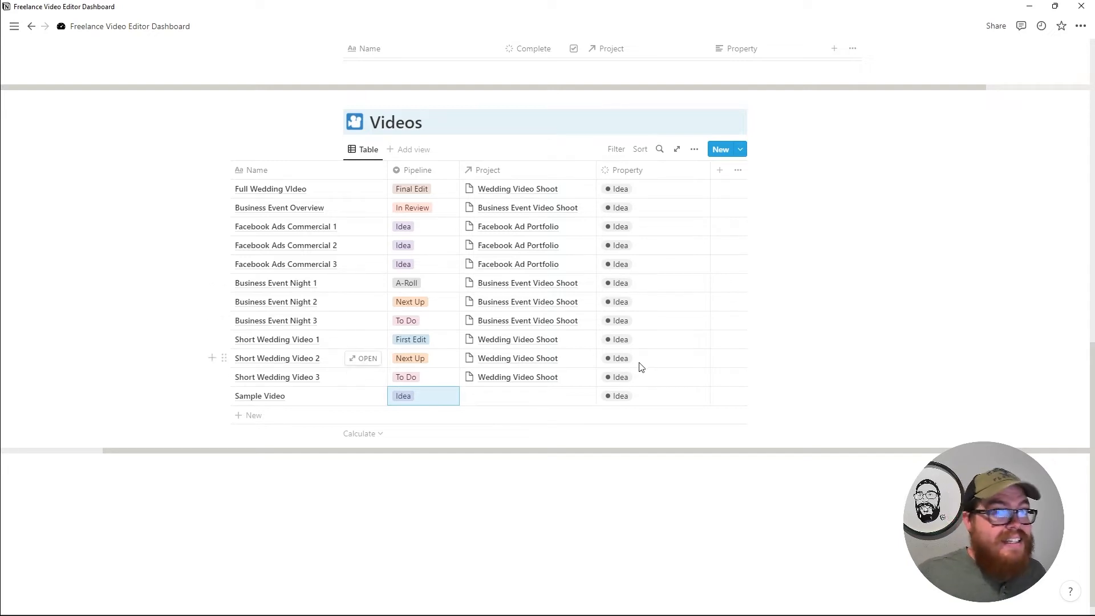
Add Next Up and Researching to the Property status's To-do group, with Idea moved above Researching.
click(650, 172)
click(651, 172)
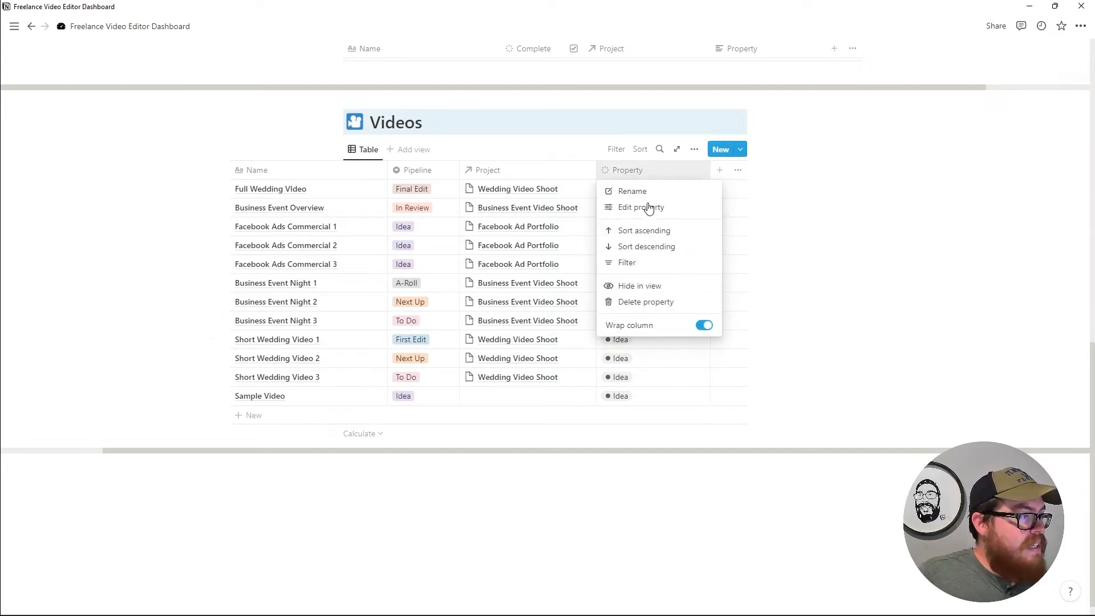
click(650, 208)
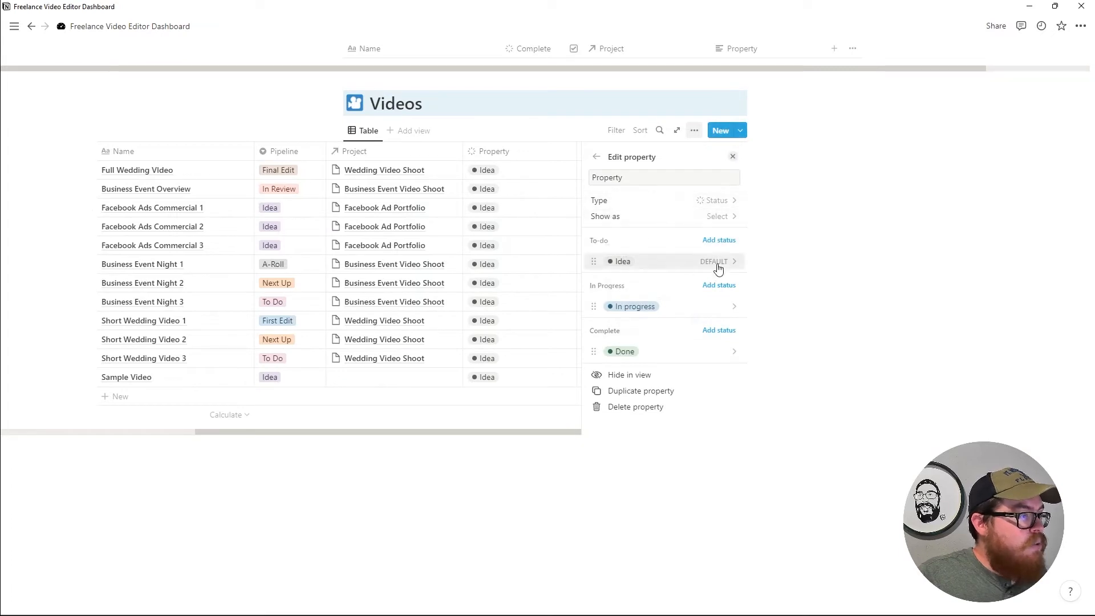
click(719, 240)
text(Next Up)
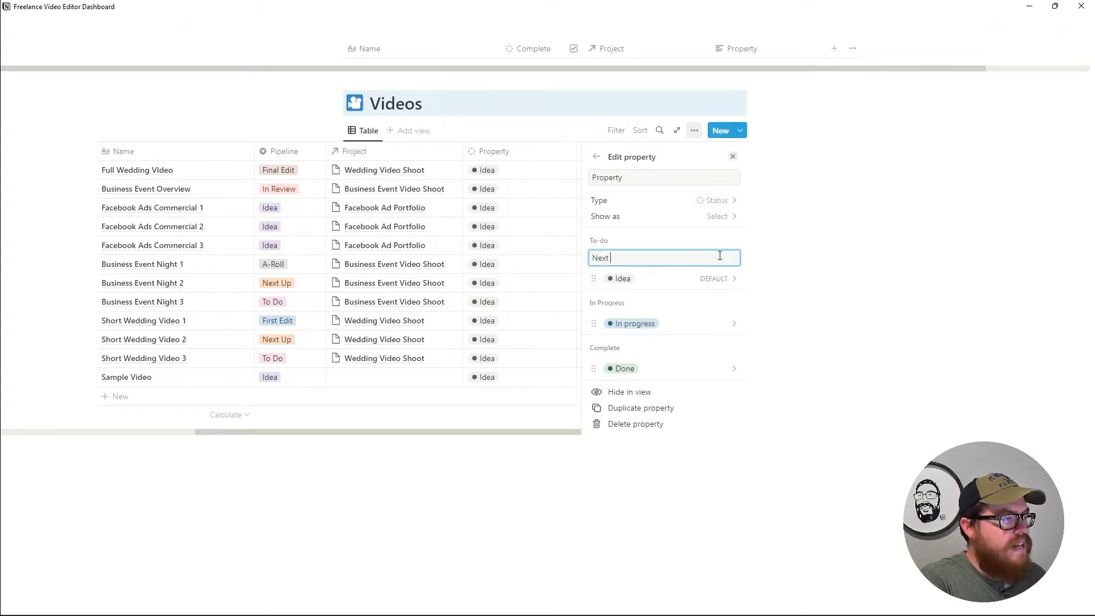
key(Return)
text(Re)
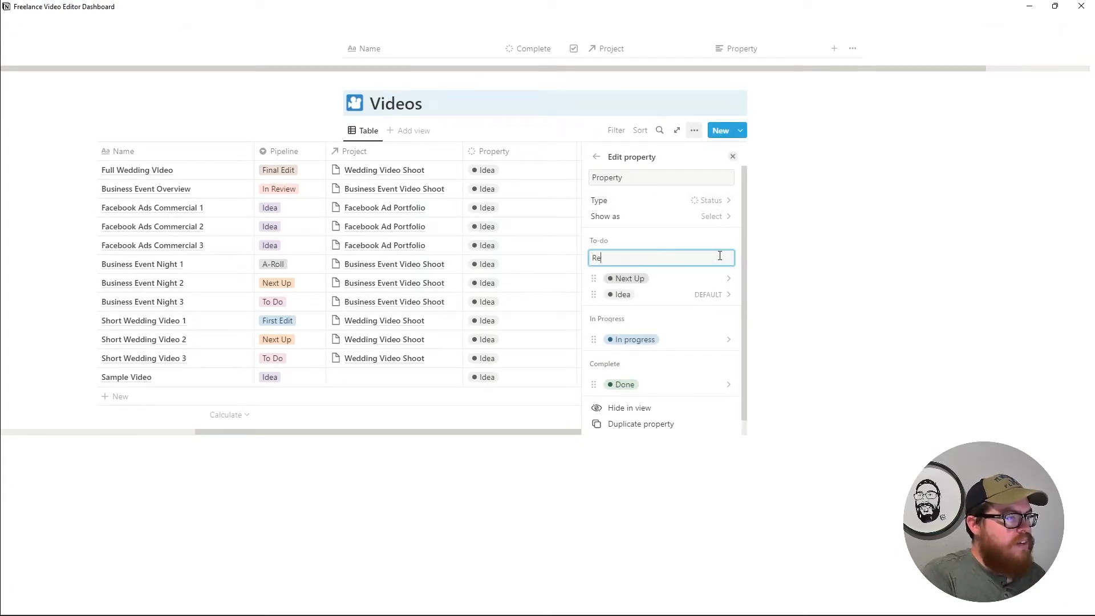
text(searching)
key(Return)
drag(594, 309, 594, 277)
Keep Idea as the default To-do status after briefly making Next Up default.
click(595, 312)
click(594, 291)
click(594, 291)
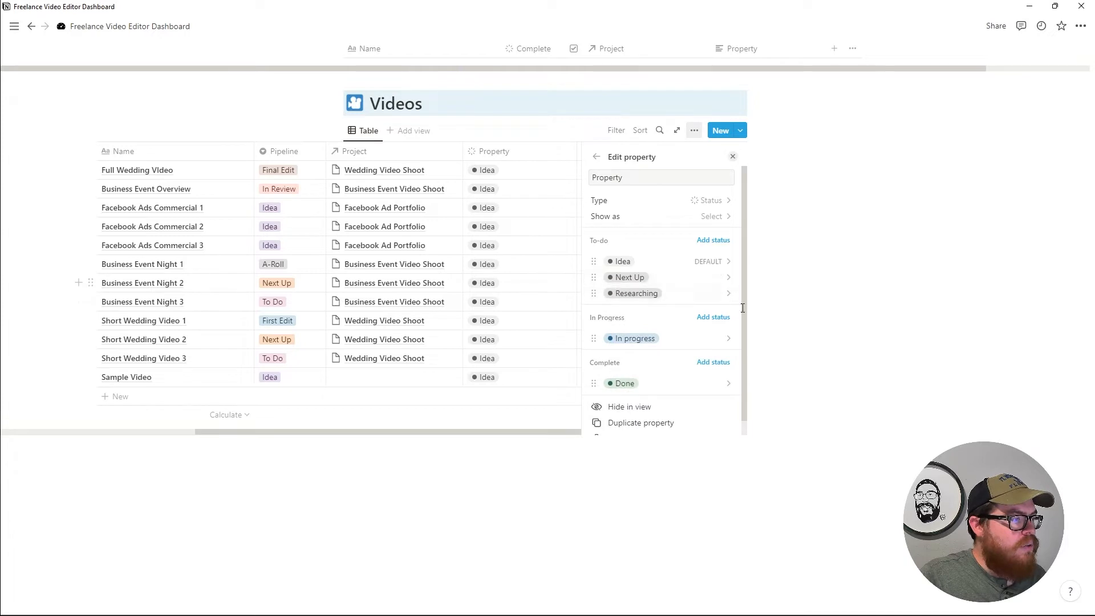
click(734, 281)
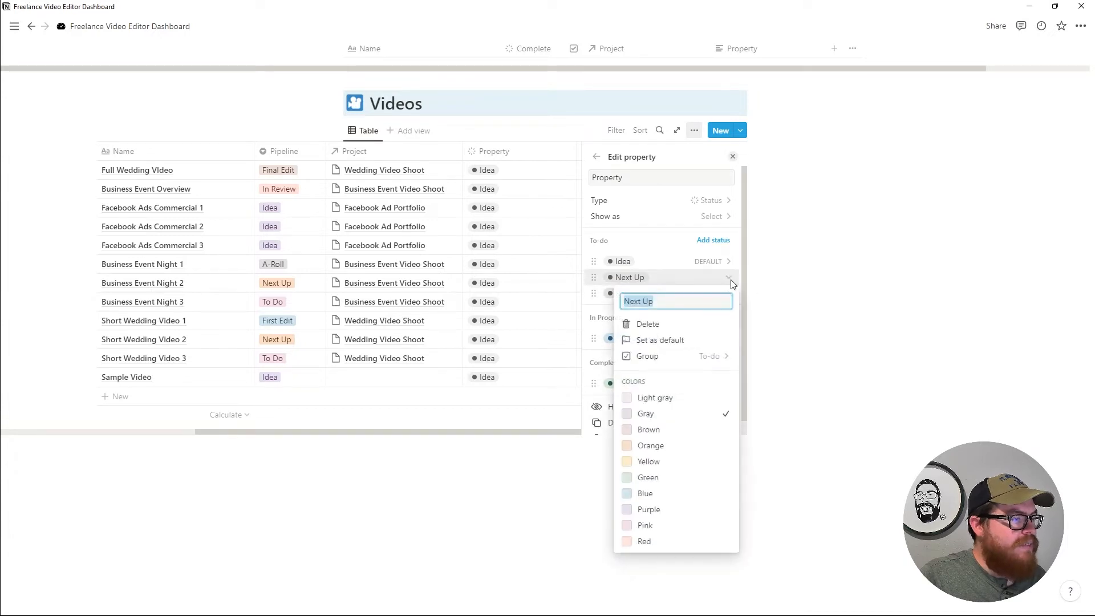
click(705, 341)
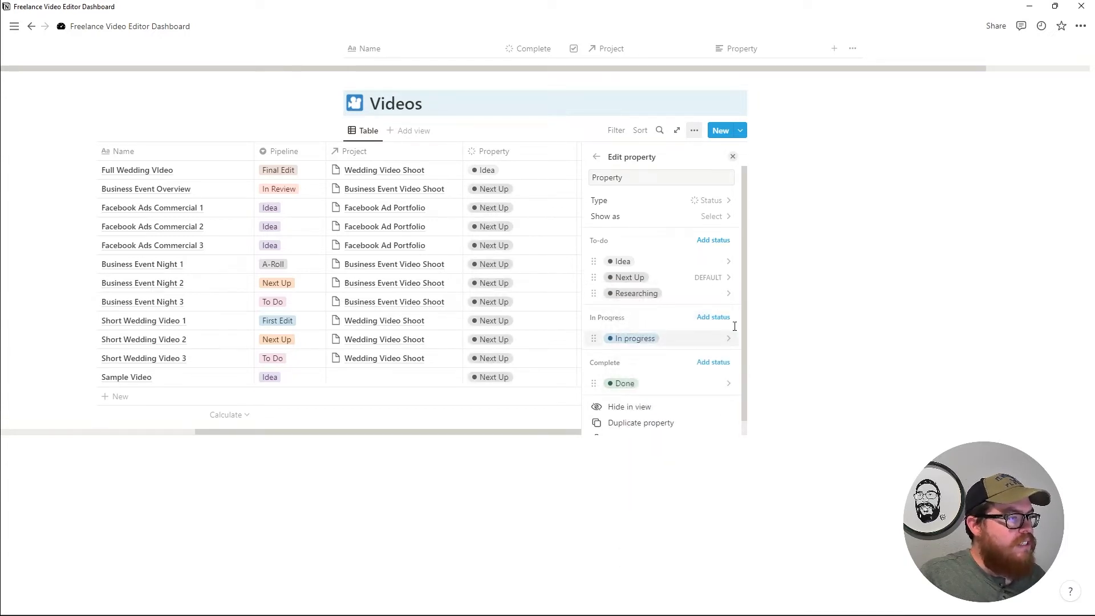
click(722, 263)
click(702, 323)
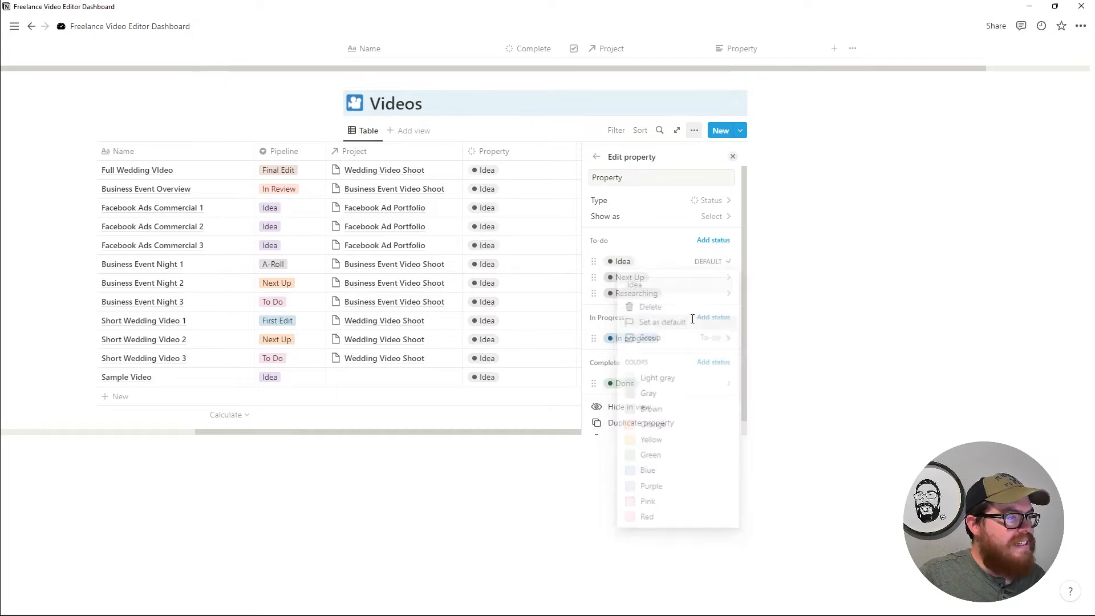
Set the Next Up status colour to light gray.
click(722, 284)
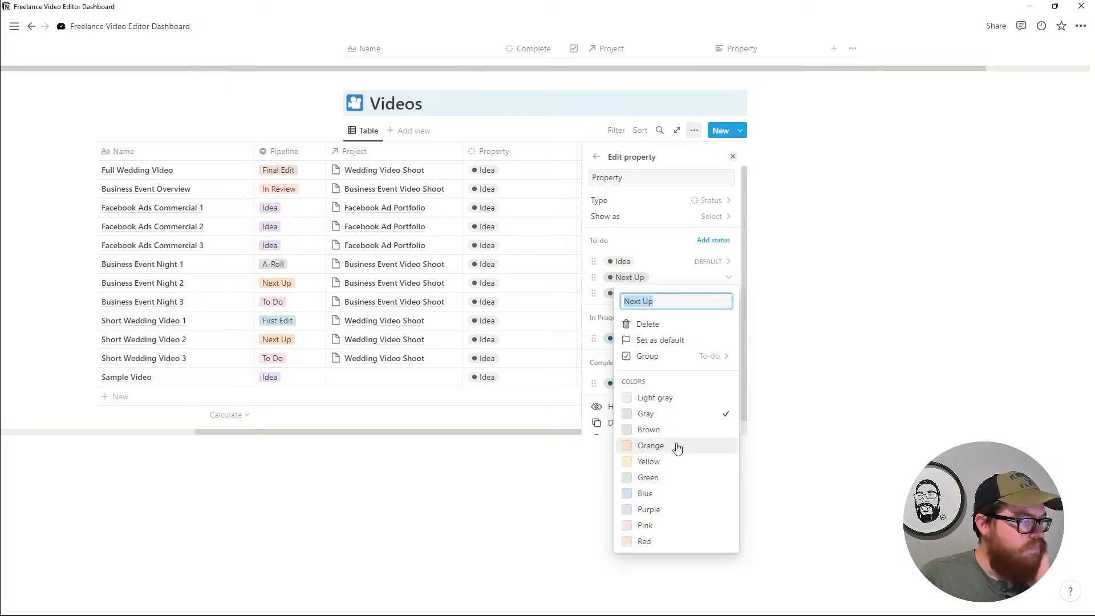
click(677, 446)
click(651, 494)
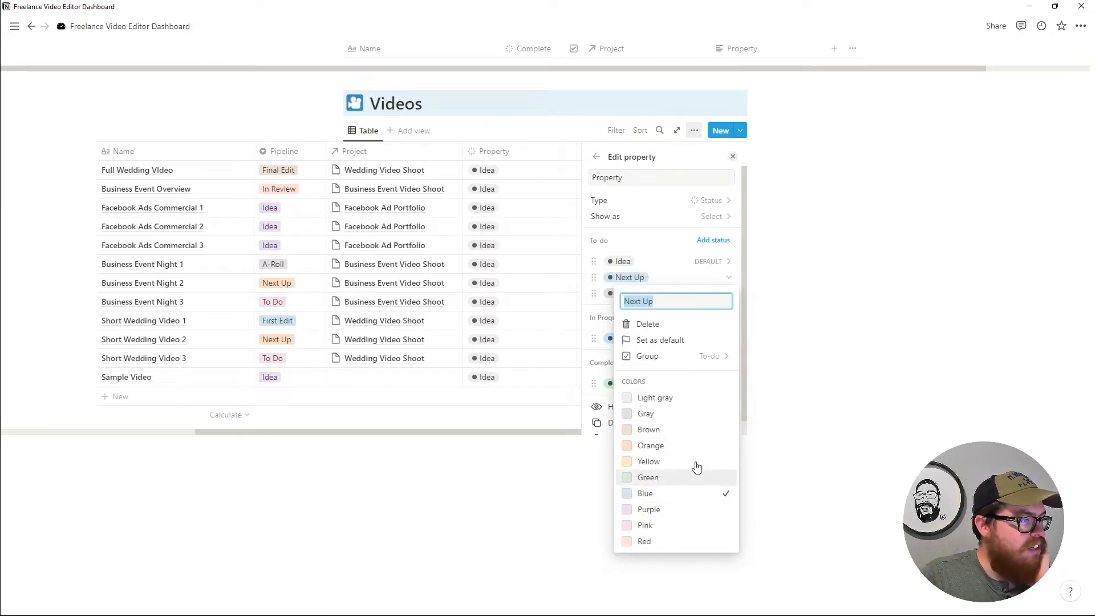
click(676, 399)
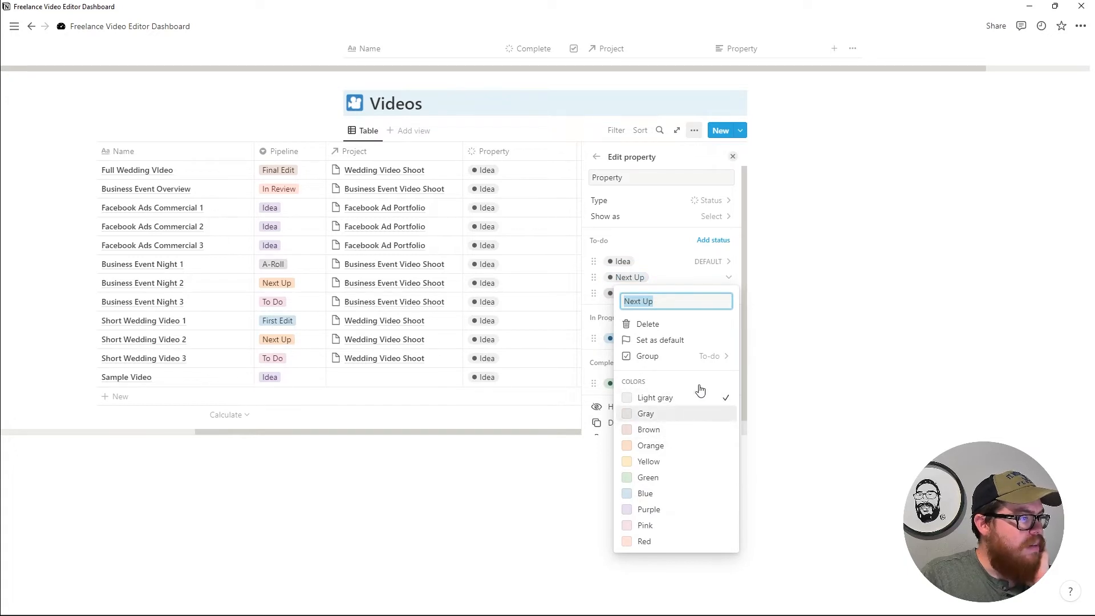
click(716, 281)
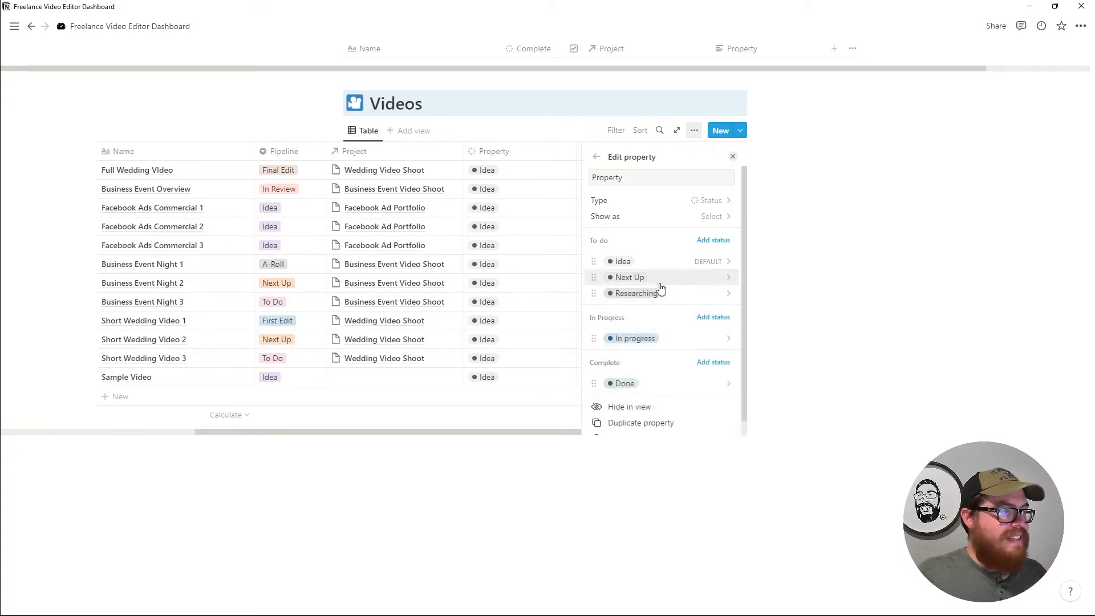
click(720, 294)
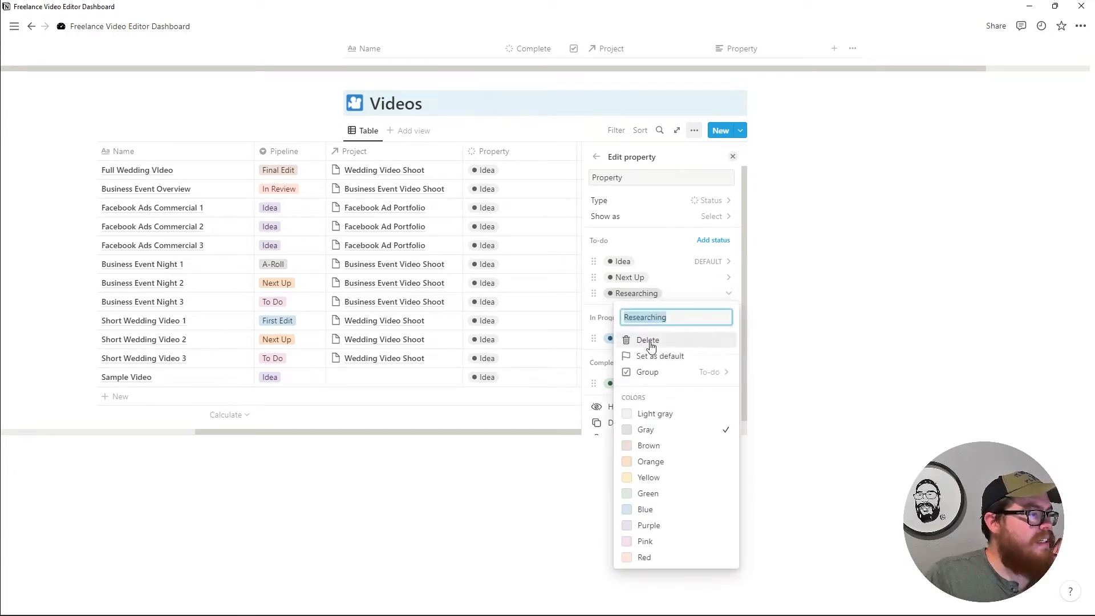
click(718, 276)
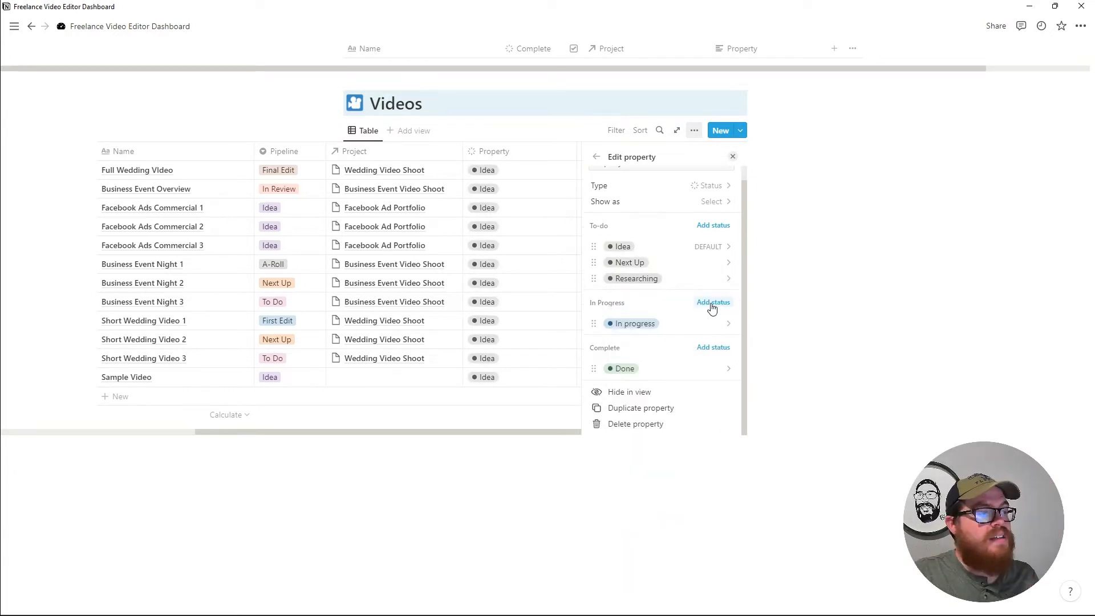
Rename In progress to Pre-production and add A-roll, B-roll, First Edit and Second Edit statuses.
click(638, 324)
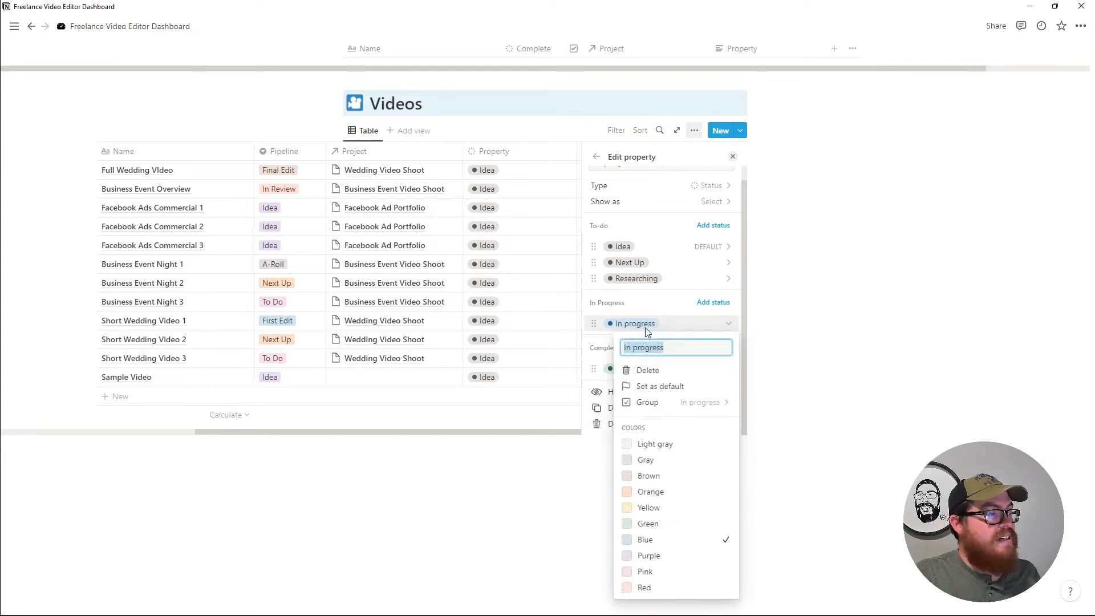
text(Pre-production)
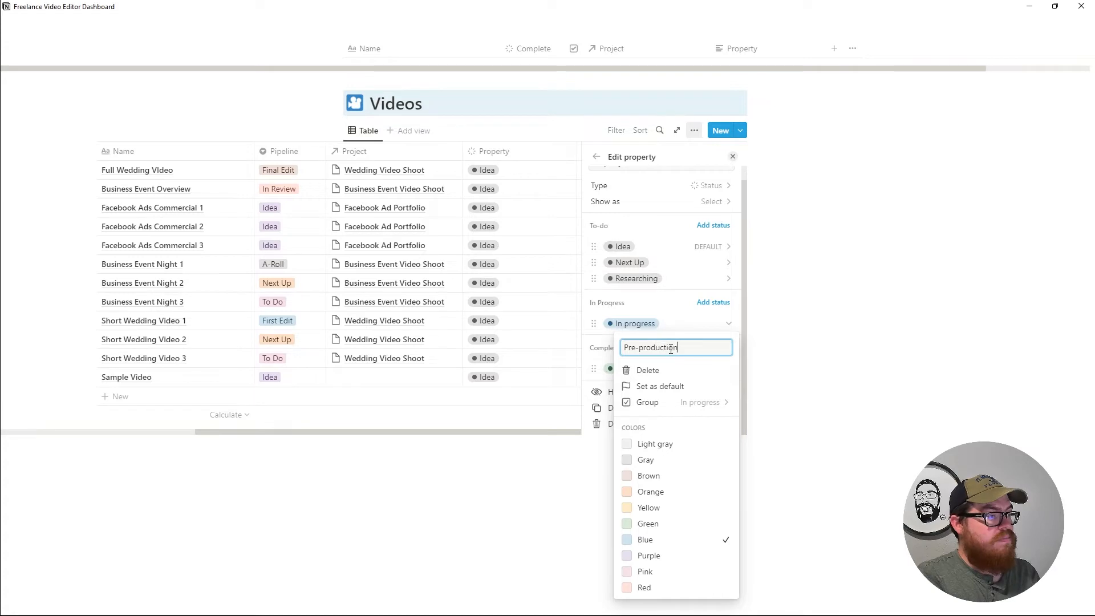
key(Return)
click(717, 306)
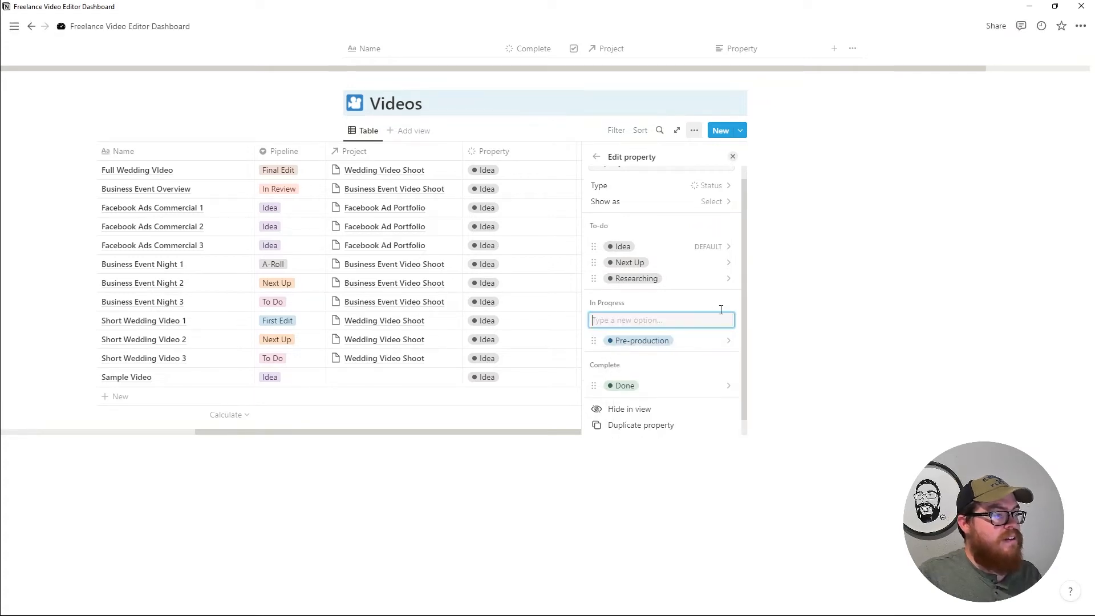
text(A-)
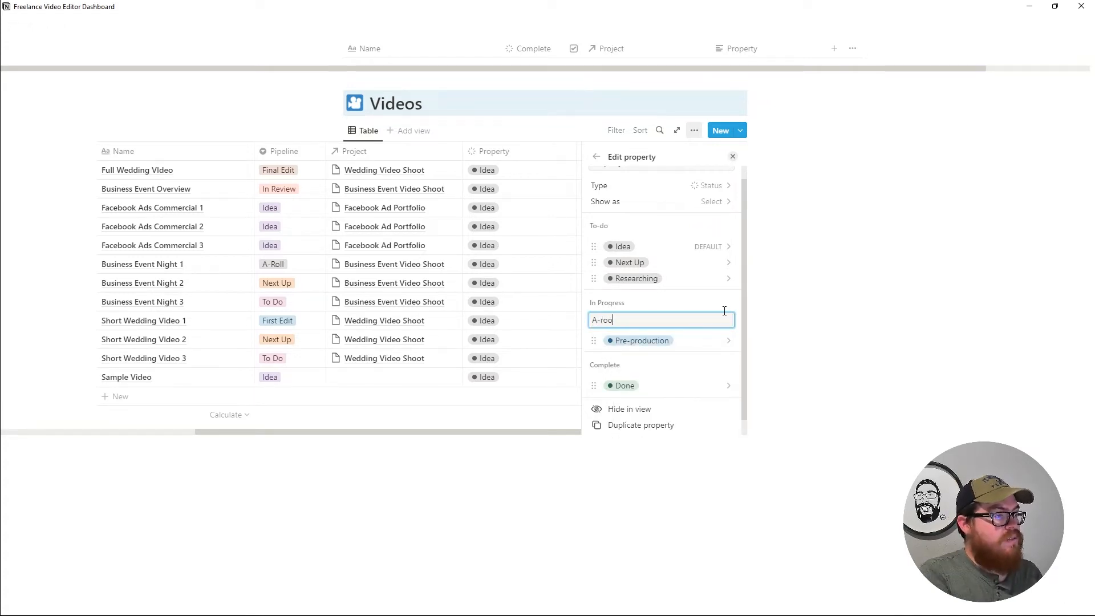
text(roll)
key(Return)
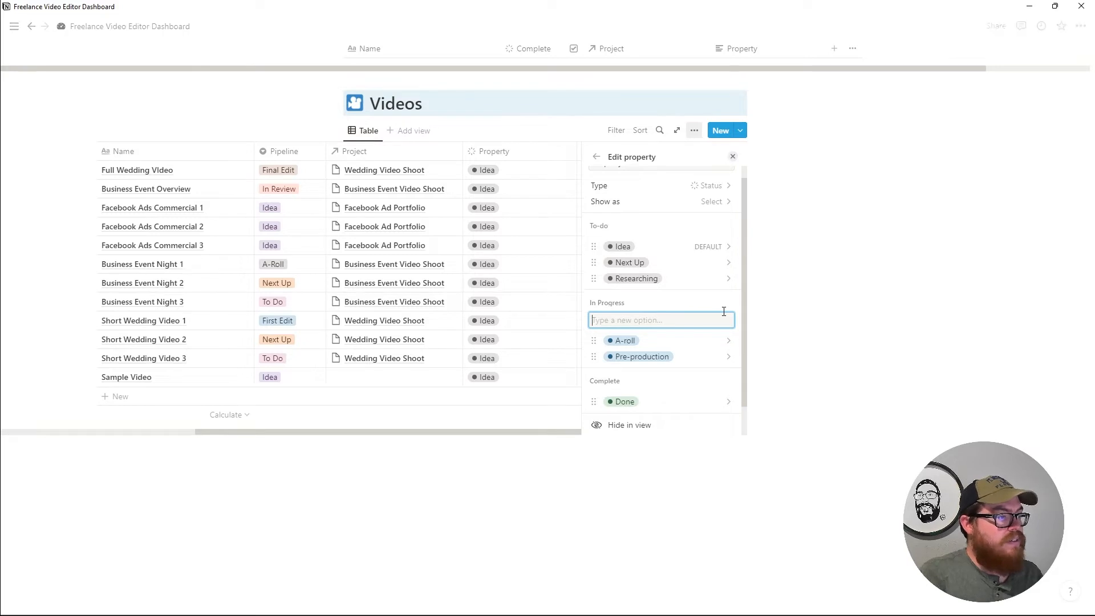
text(B-roll)
key(Return)
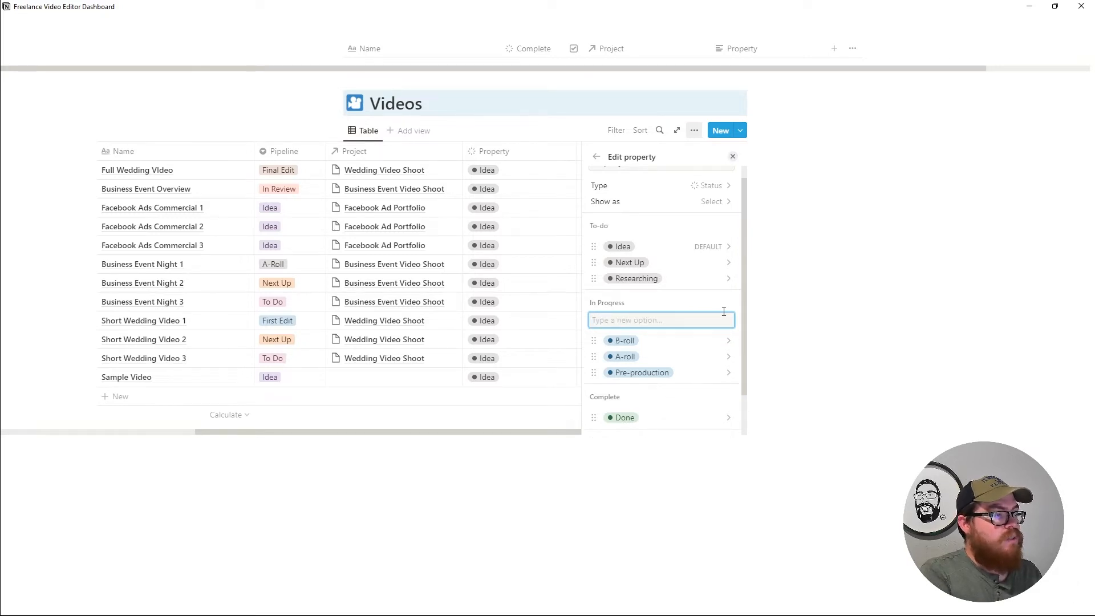
text(First Edit)
key(Return)
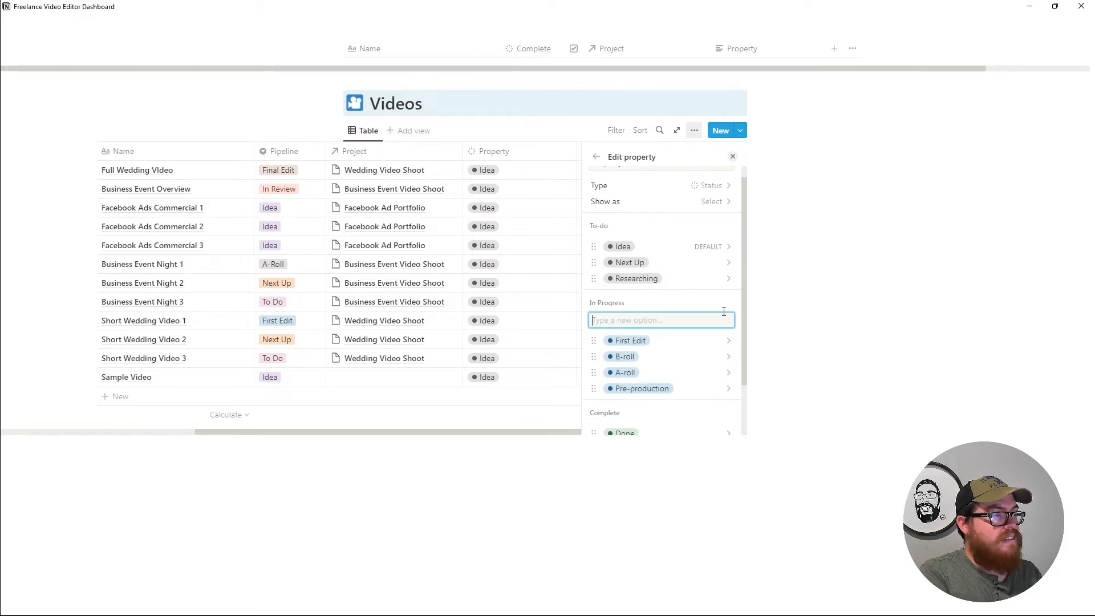
text(Second Edit)
key(Return)
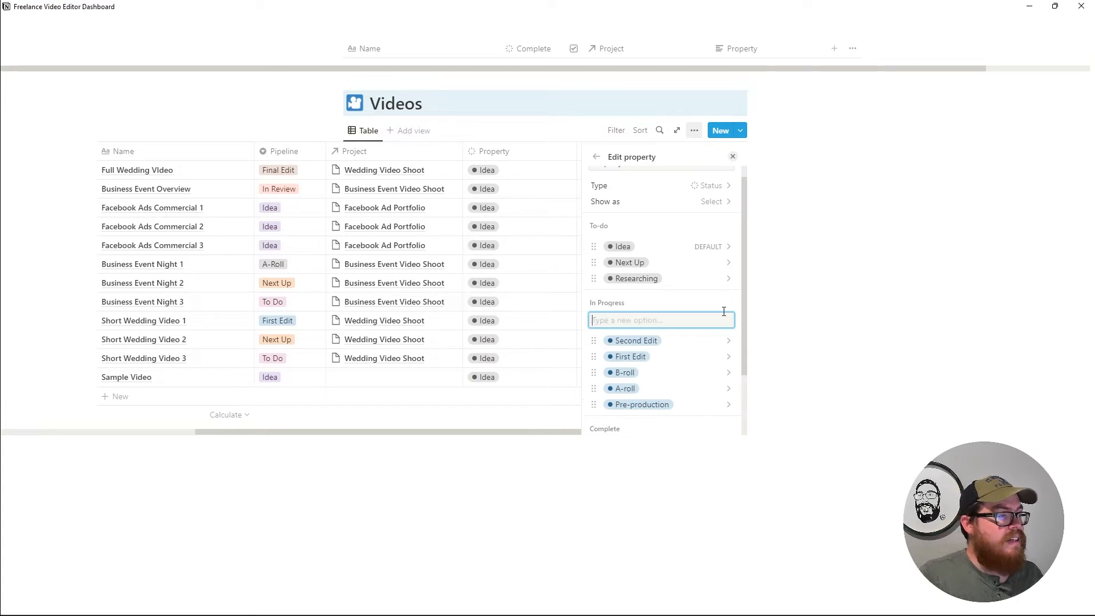
Reorder In Progress as Pre-production, A-roll, B-roll, First Edit, Second Edit.
drag(594, 332, 604, 281)
drag(597, 347, 604, 283)
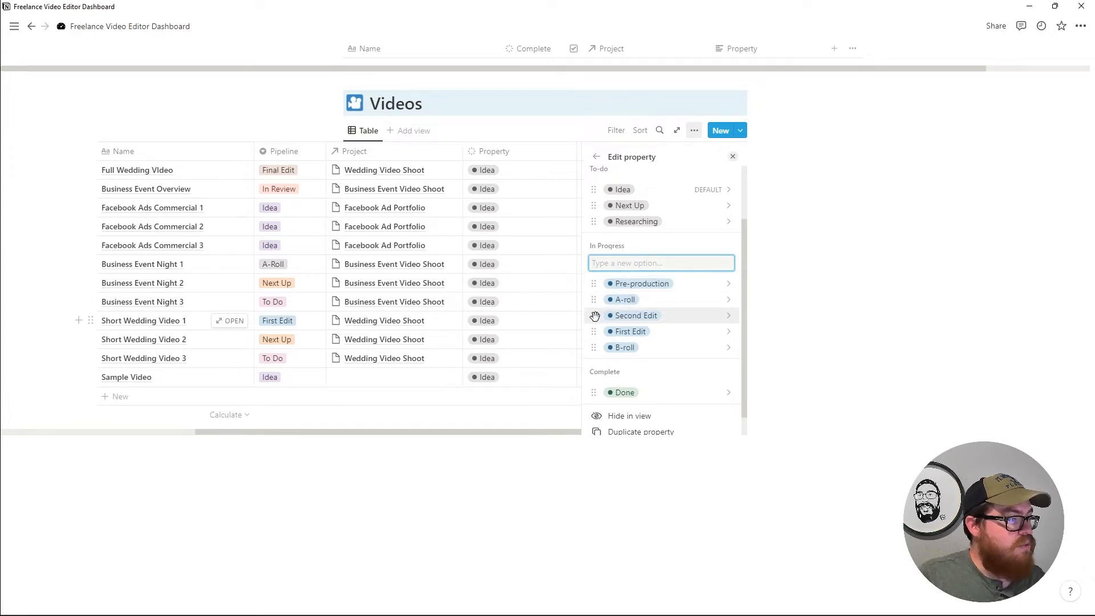
drag(596, 327, 594, 315)
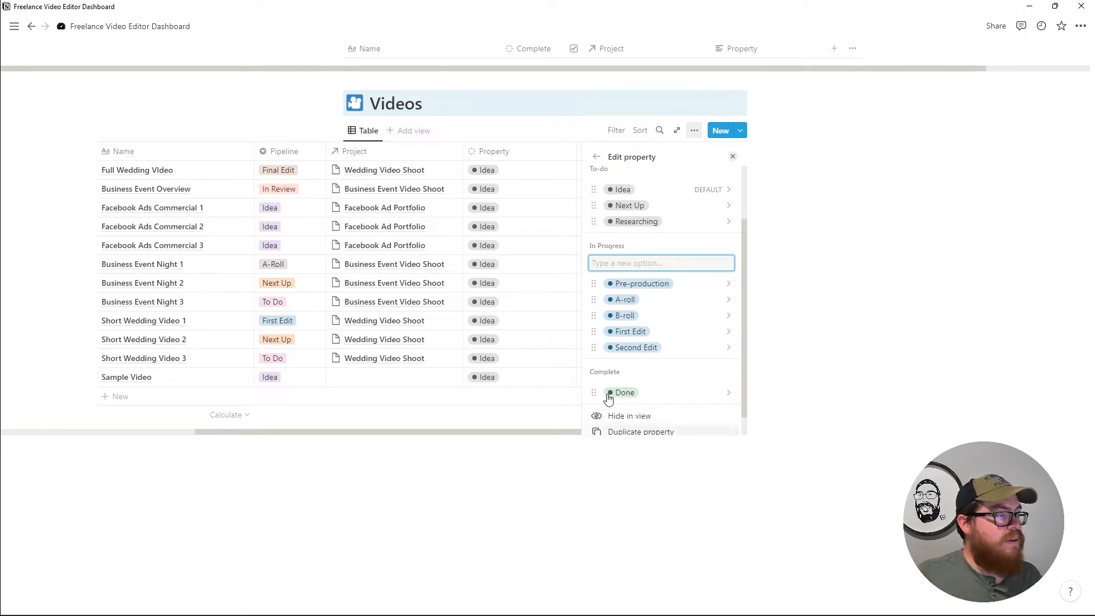
scroll(659, 389, down, 1)
click(660, 388)
Add Scheduled and In Review statuses to the Complete group and close the property settings.
click(705, 350)
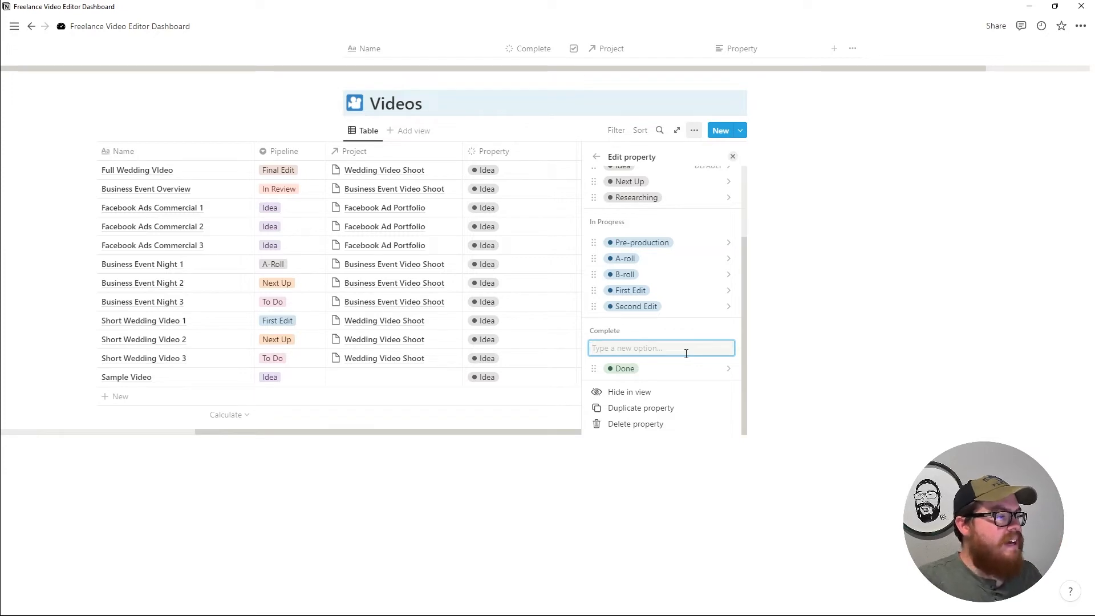
text(Scheduled)
key(Return)
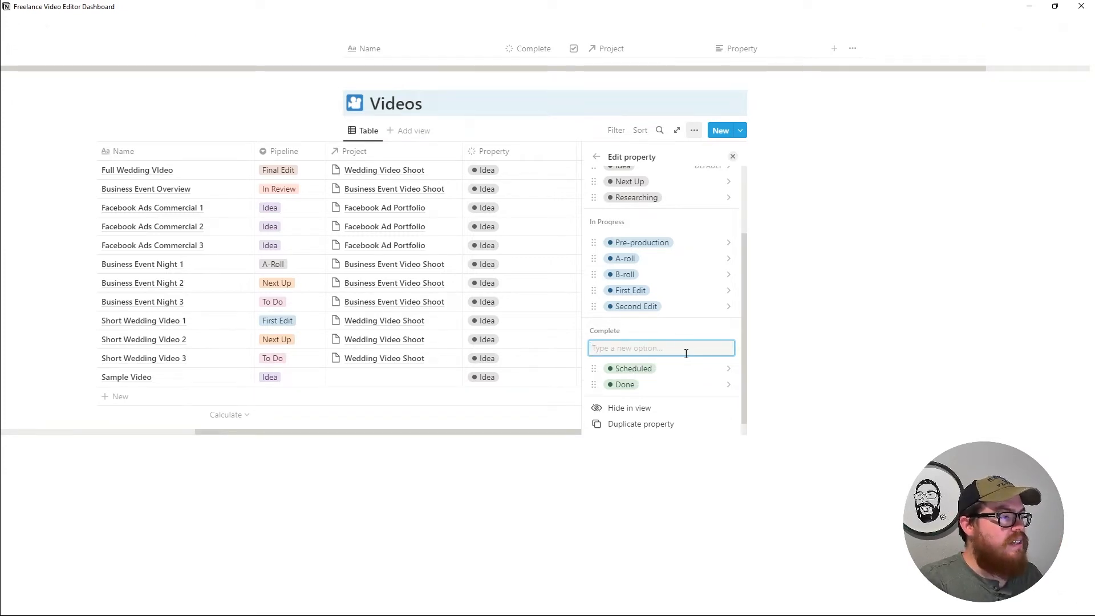
text(In )
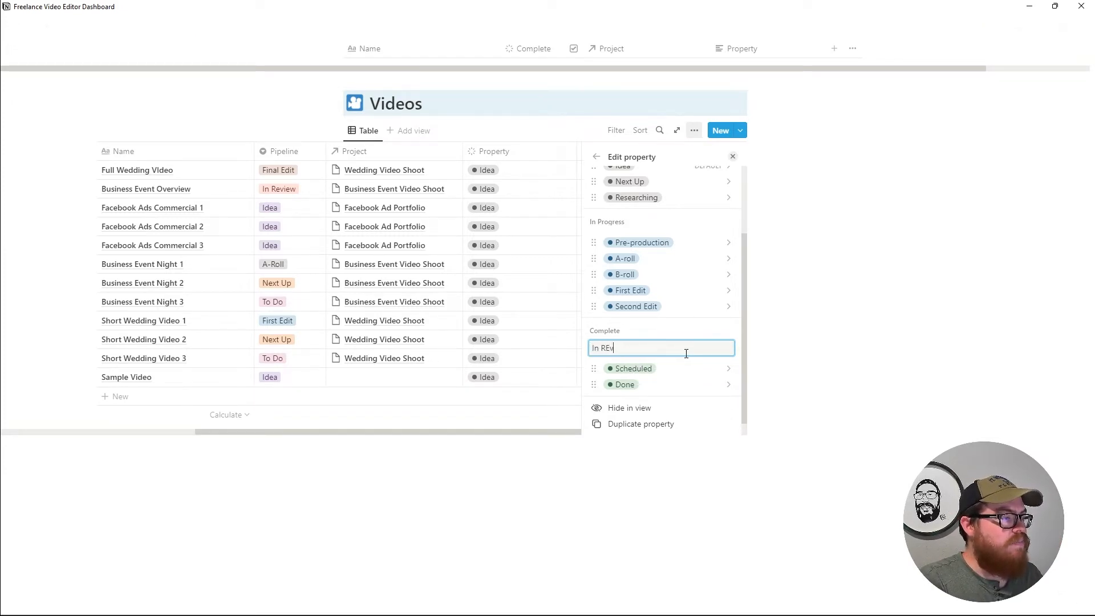
text(Review)
key(Return)
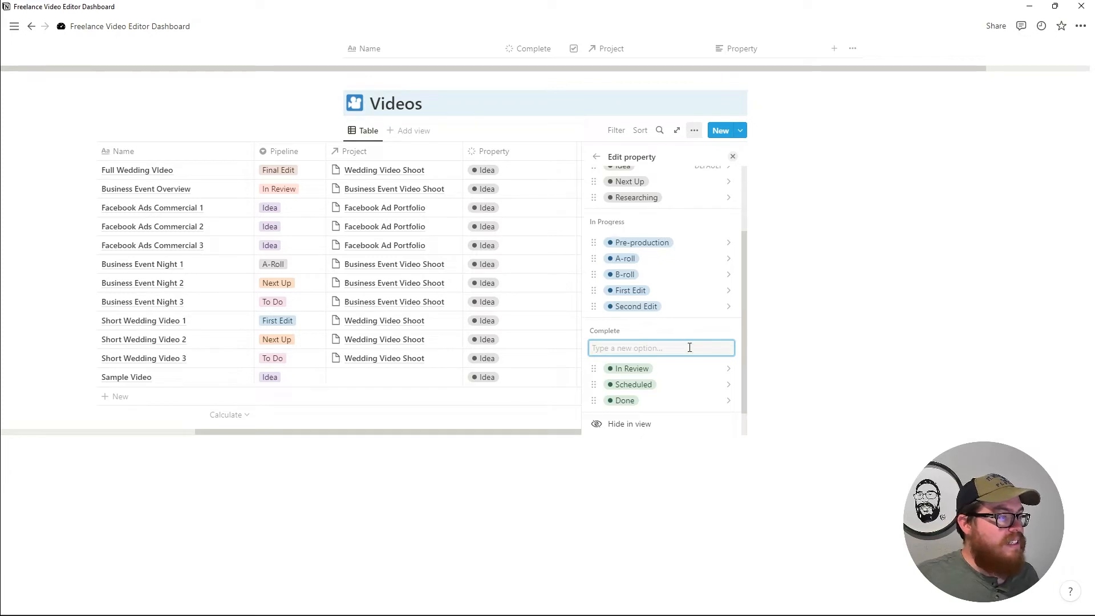
key(Escape)
Set Full Wedding Video's Property status to Pre-production.
click(616, 170)
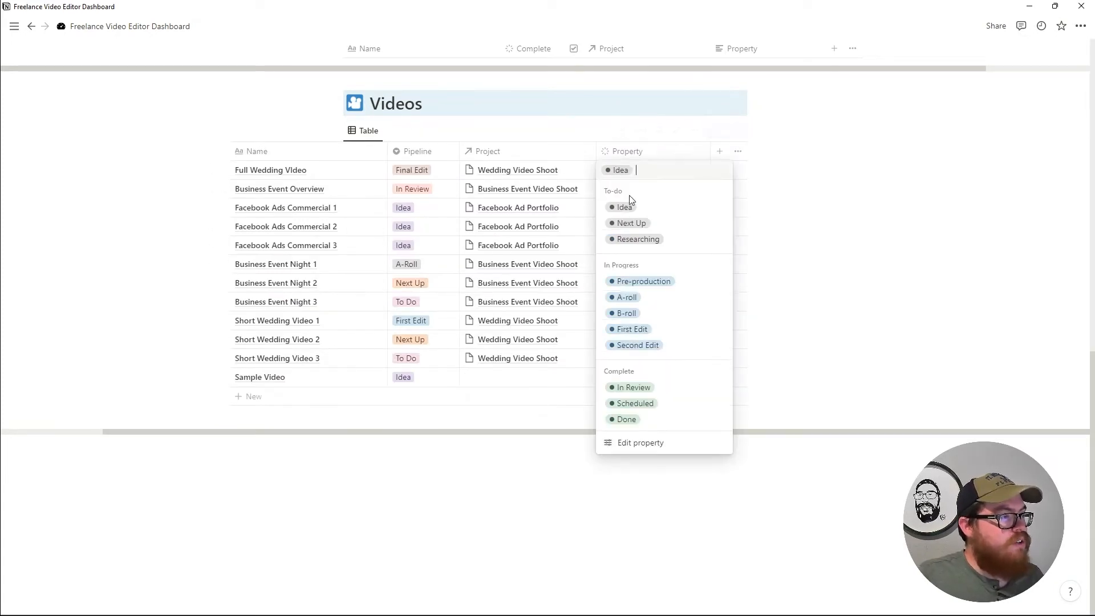
click(664, 282)
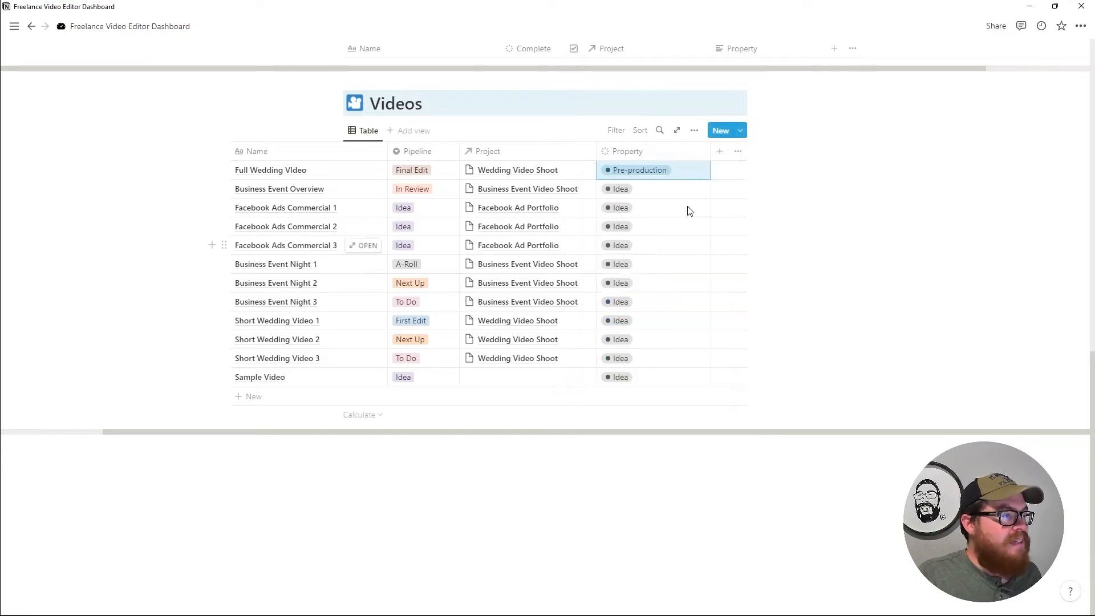
scroll(656, 228, up, 2)
Add a Board view to Videos grouped by Property into To-do, In Progress and Complete.
click(419, 242)
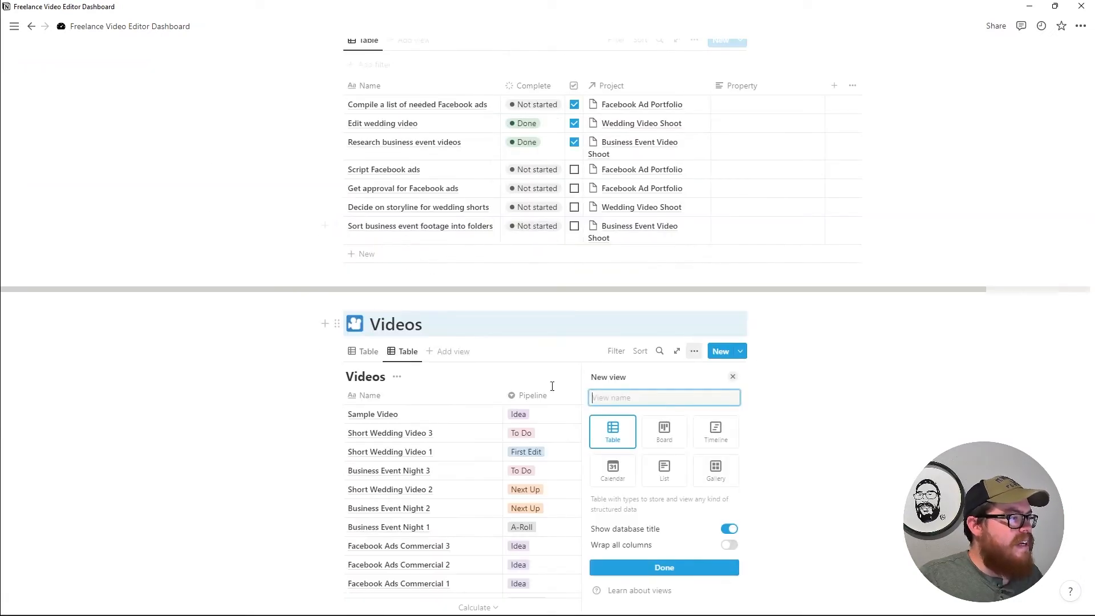
click(663, 432)
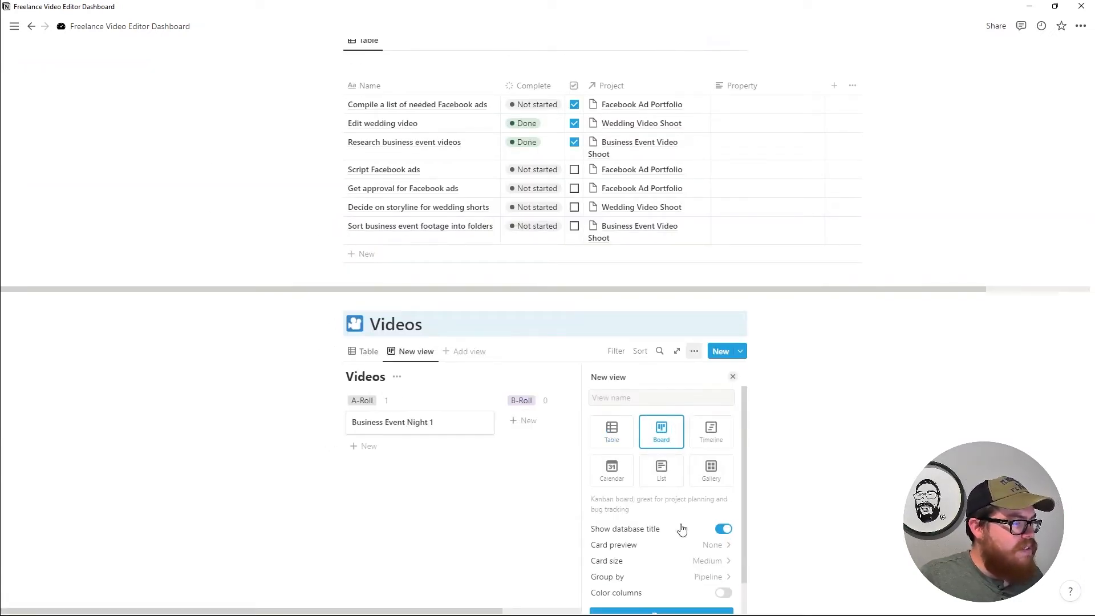
click(679, 576)
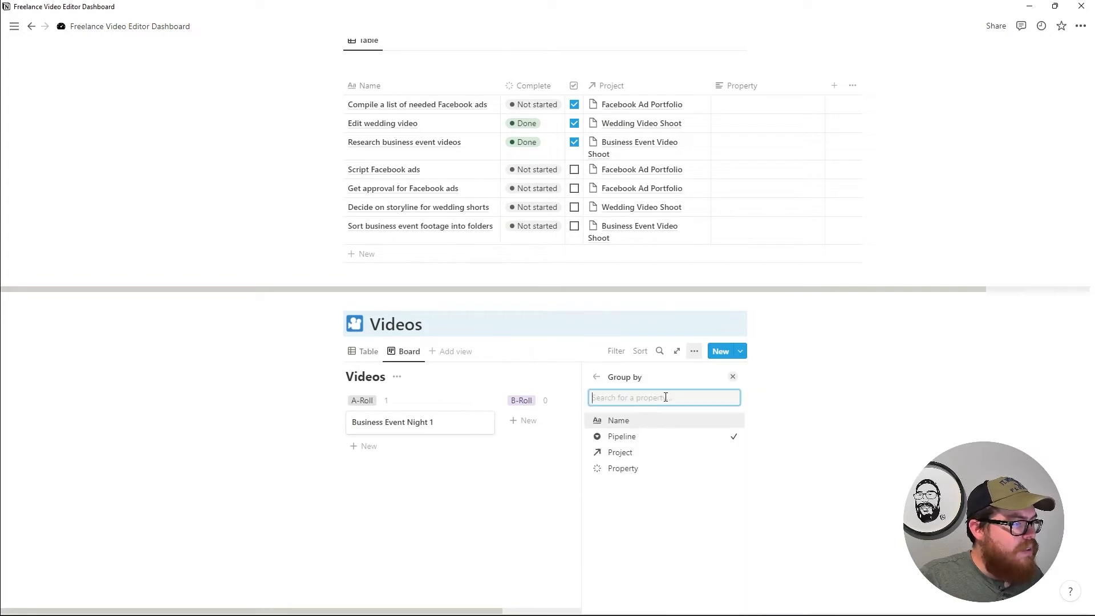
click(638, 469)
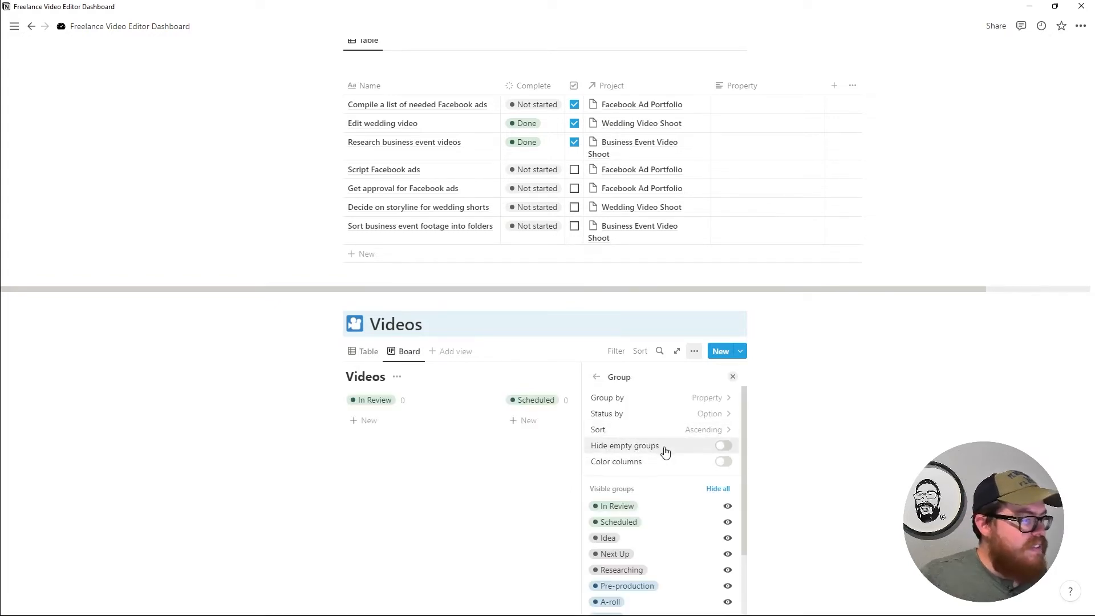
click(714, 417)
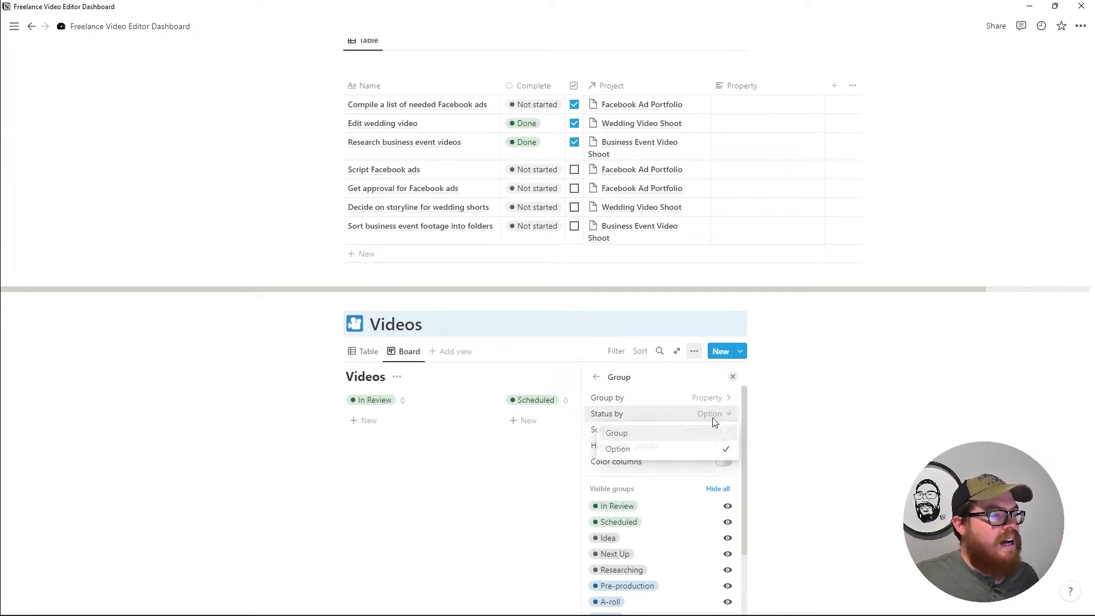
click(705, 434)
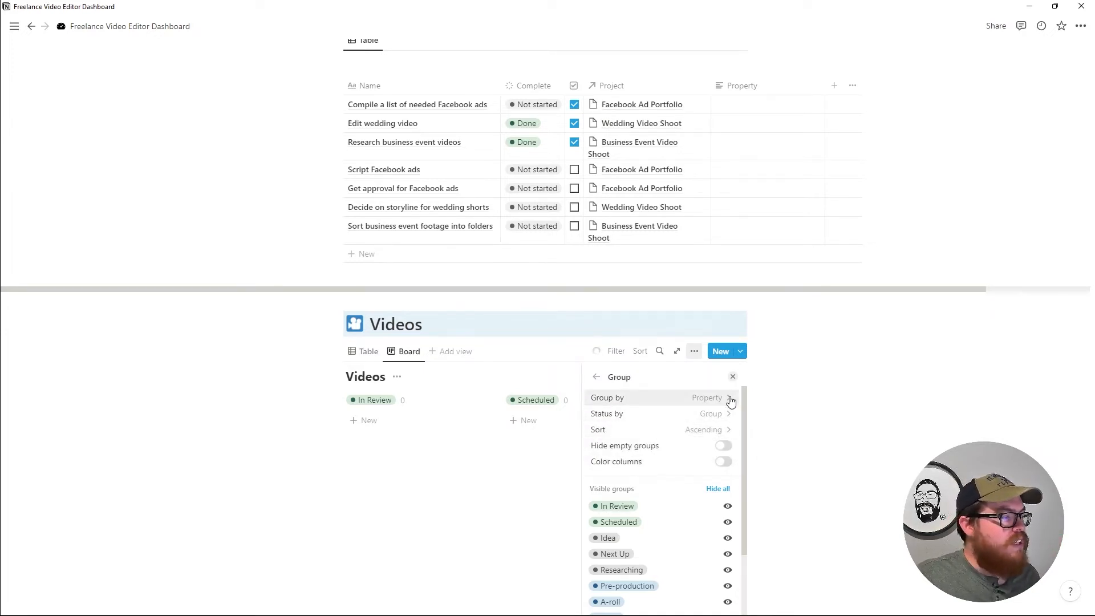
click(733, 378)
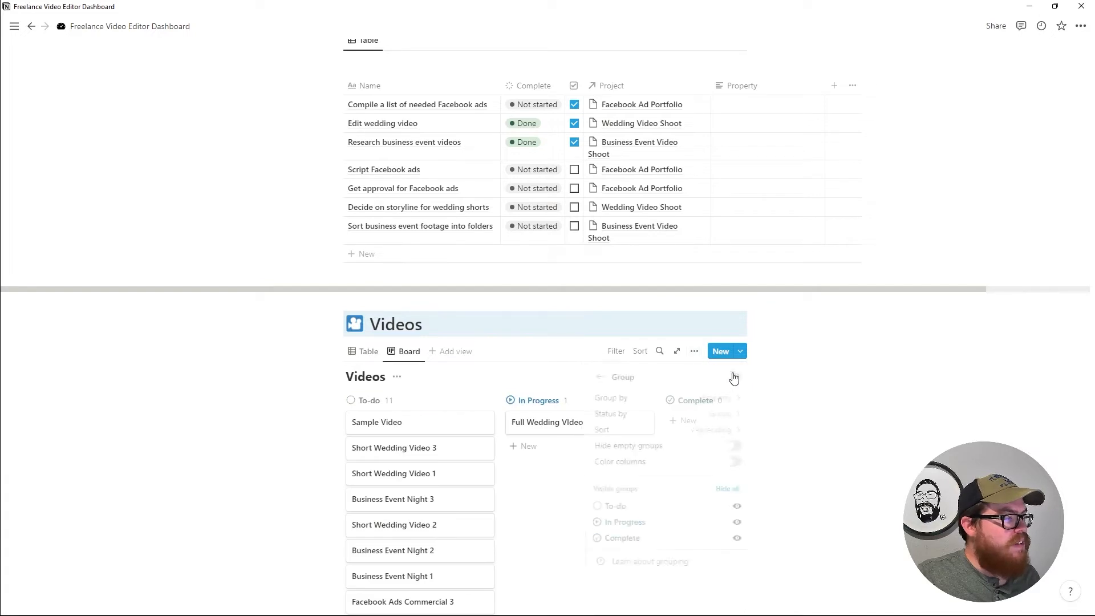
scroll(473, 445, down, 1)
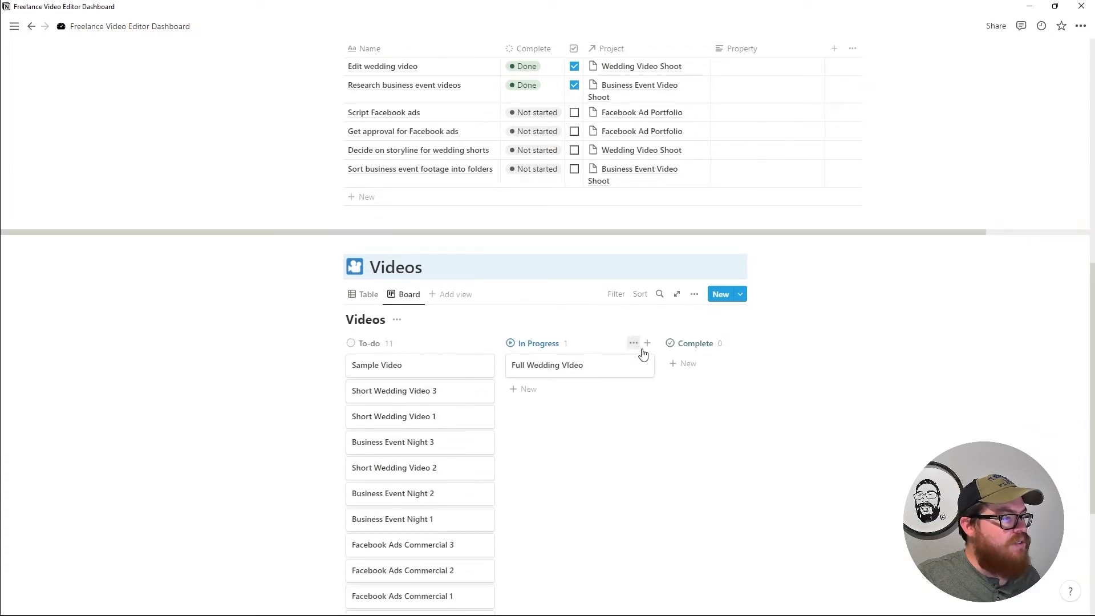
scroll(656, 360, down, 1)
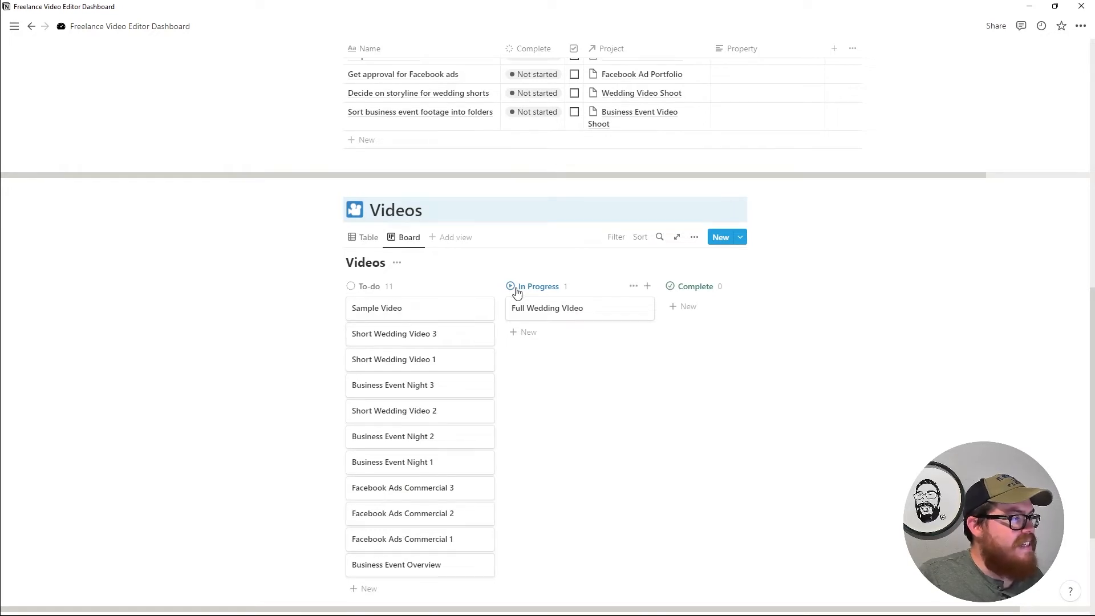
scroll(666, 336, down, 1)
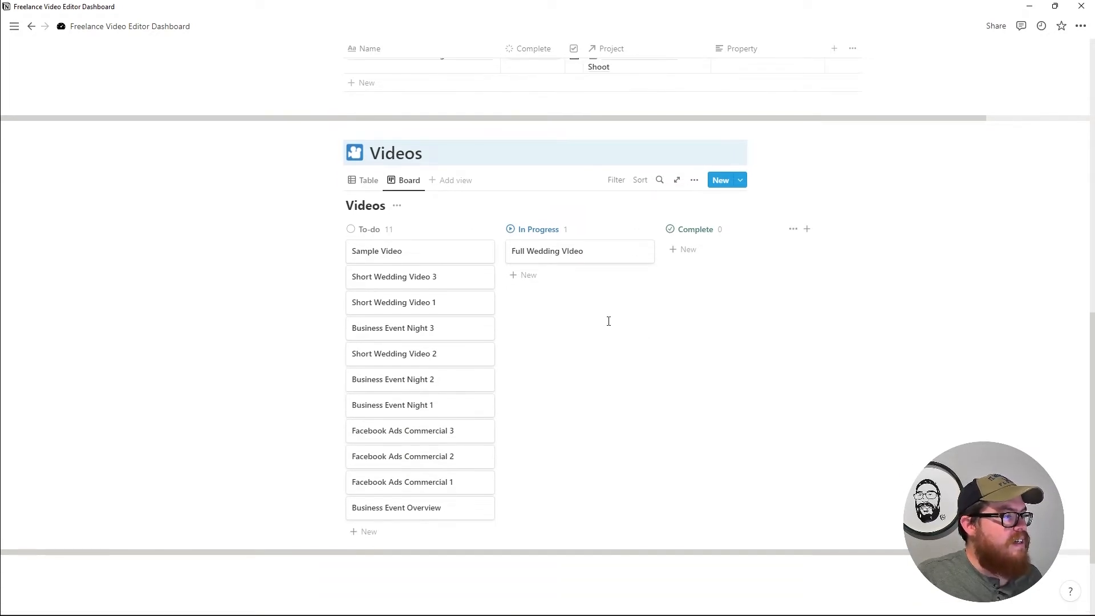
Return to the Videos table view and narrow the Property column.
click(509, 230)
click(512, 231)
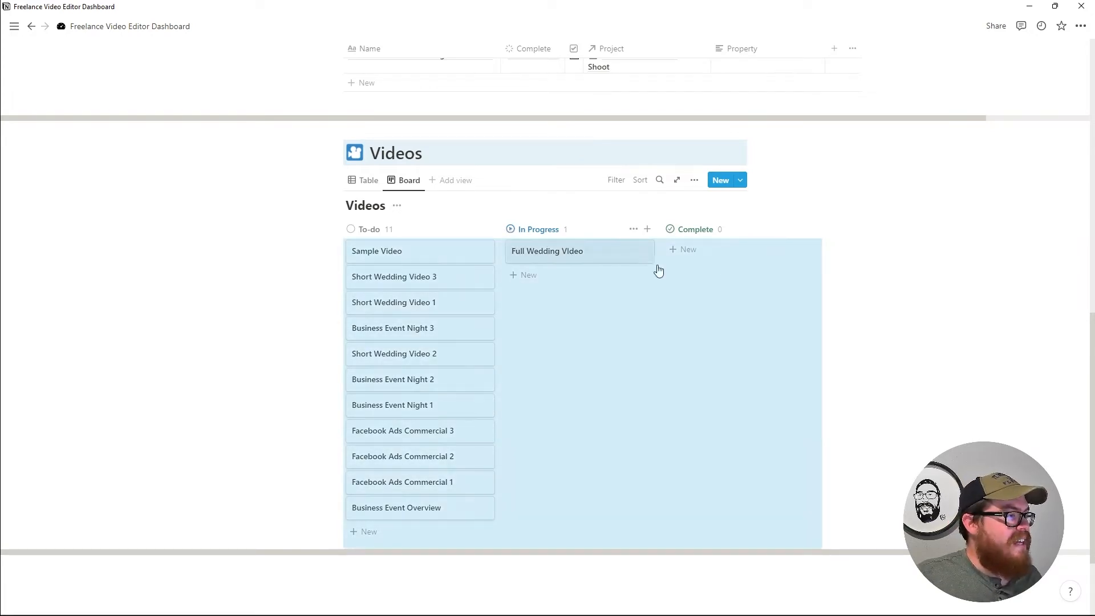
click(871, 296)
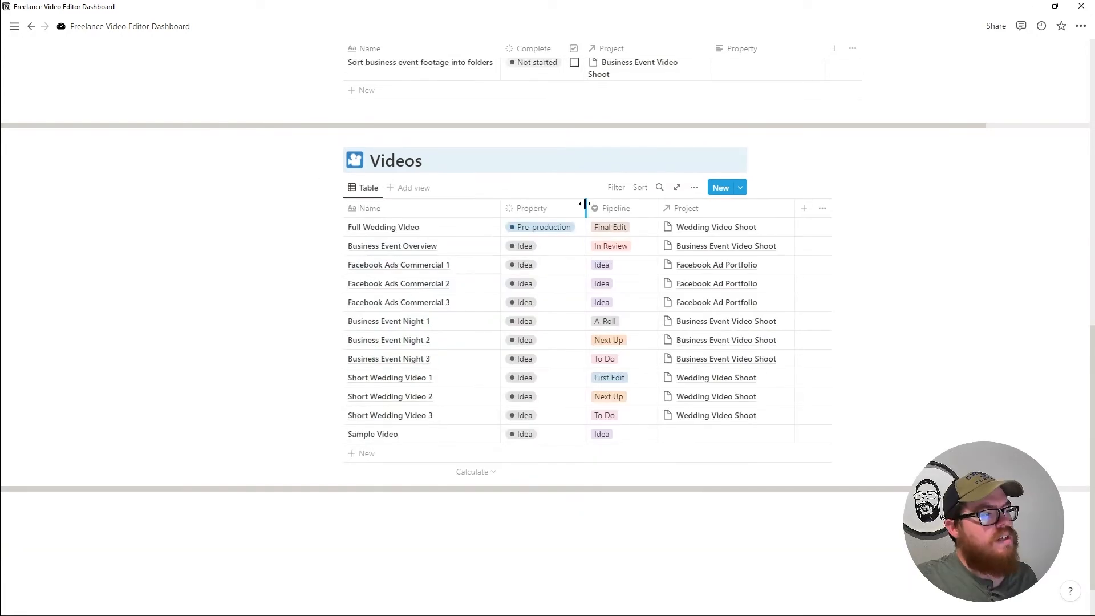
drag(586, 207, 566, 207)
scroll(525, 288, up, 1)
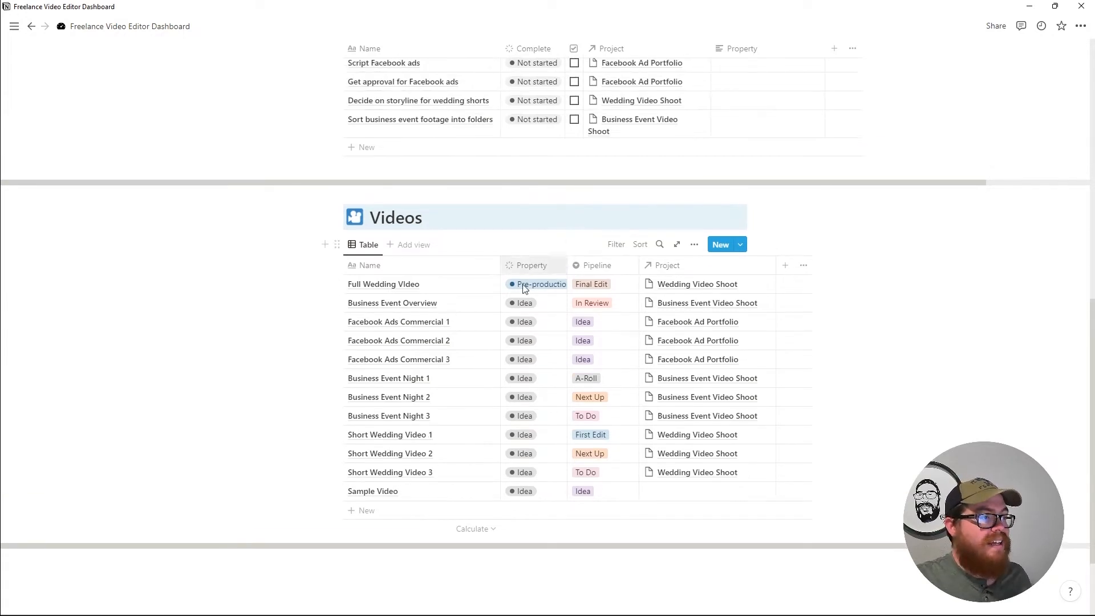
scroll(524, 288, up, 5)
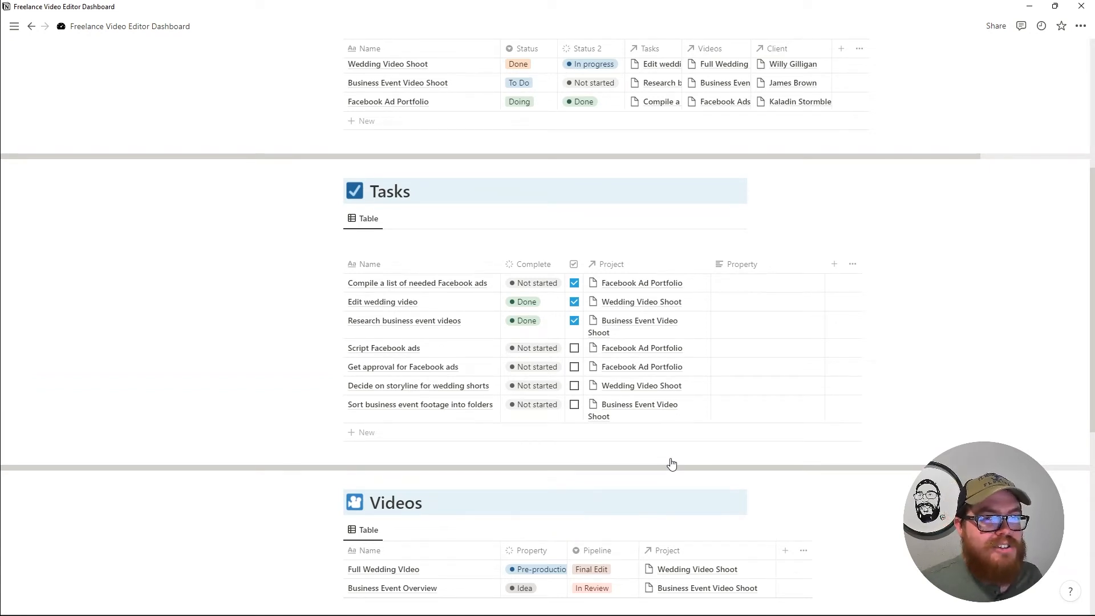
scroll(613, 468, up, 1)
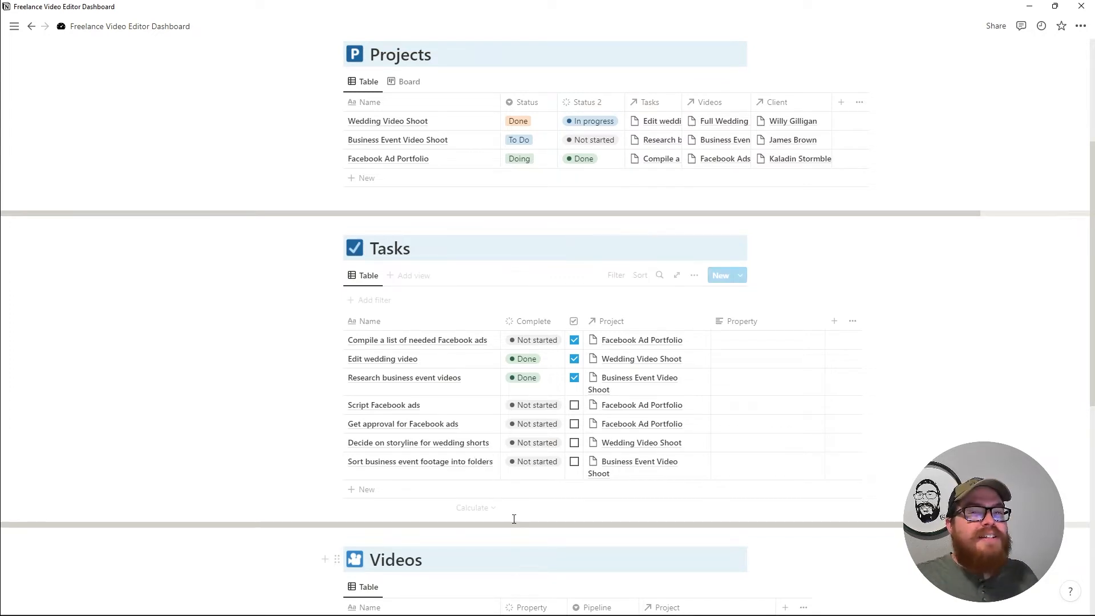
scroll(534, 537, down, 1)
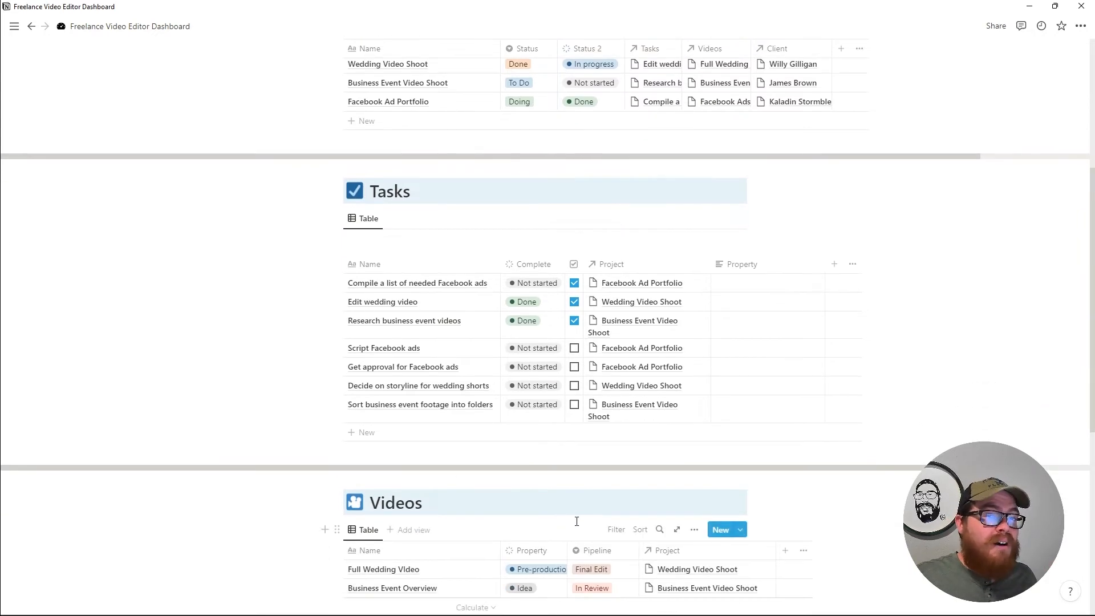
scroll(556, 479, down, 1)
scroll(589, 443, up, 1)
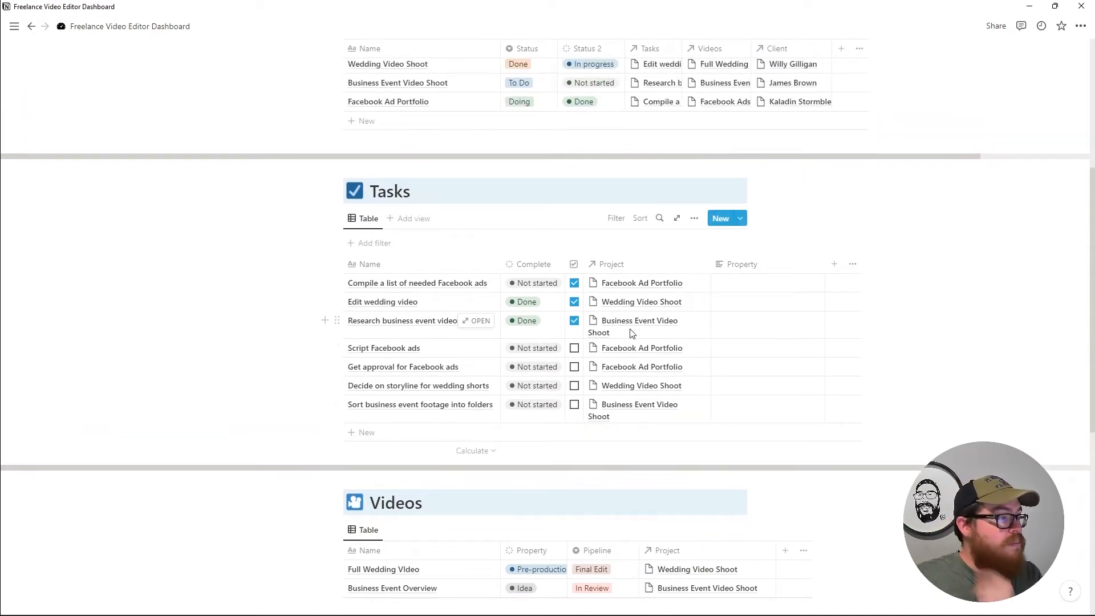
scroll(641, 353, up, 1)
scroll(632, 377, down, 3)
scroll(632, 379, up, 4)
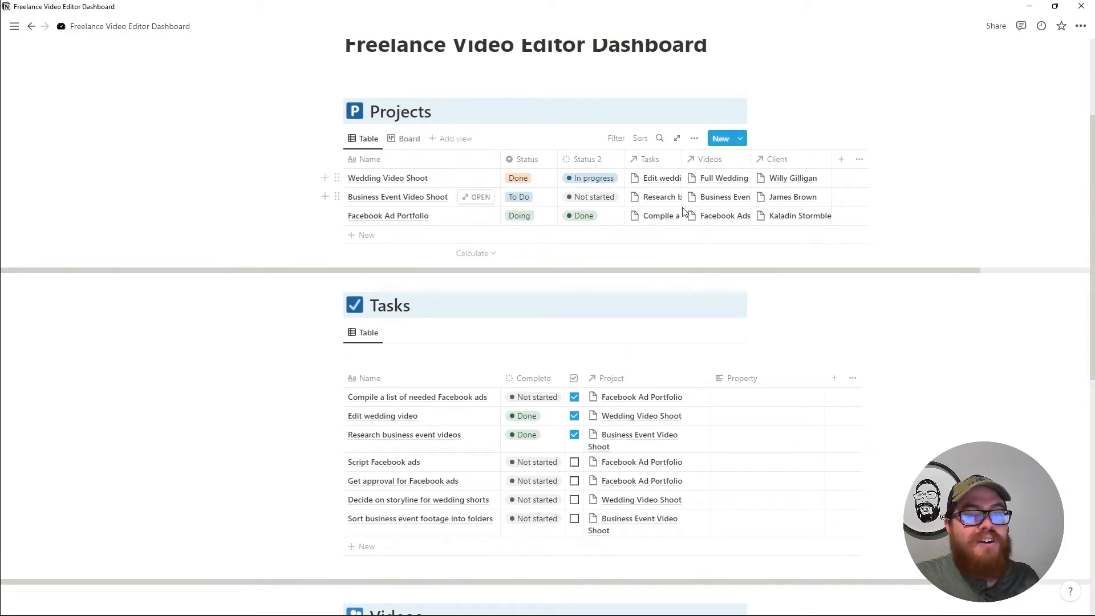
scroll(694, 319, down, 4)
scroll(694, 333, down, 2)
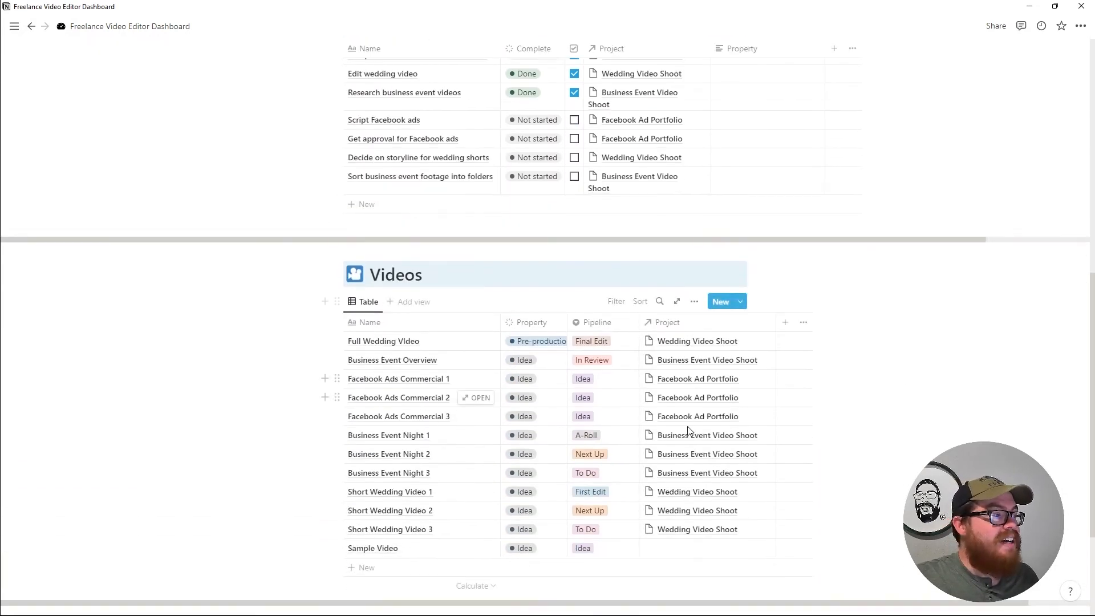
scroll(672, 404, up, 1)
scroll(672, 405, up, 6)
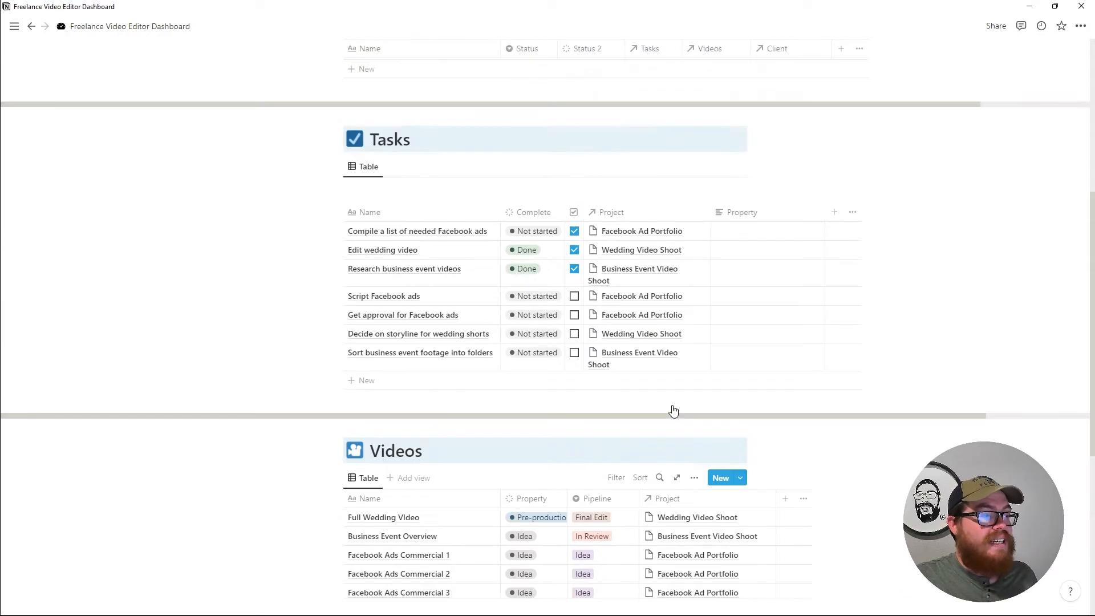
Add a rollup column to Projects showing the Pipeline values of each project's related Videos.
click(841, 217)
click(676, 268)
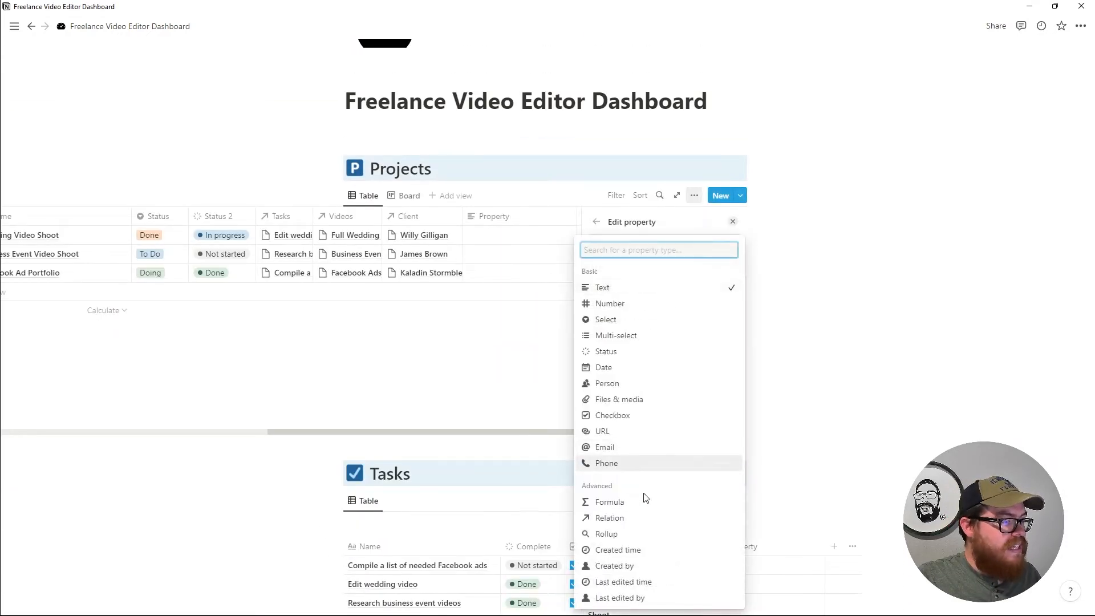
click(639, 535)
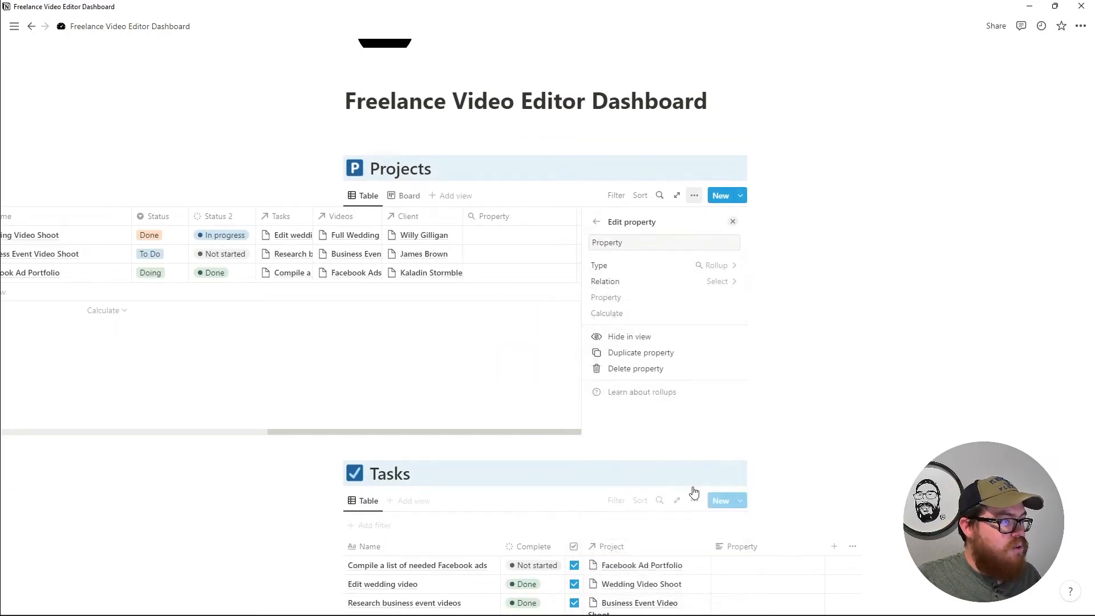
click(685, 283)
click(635, 362)
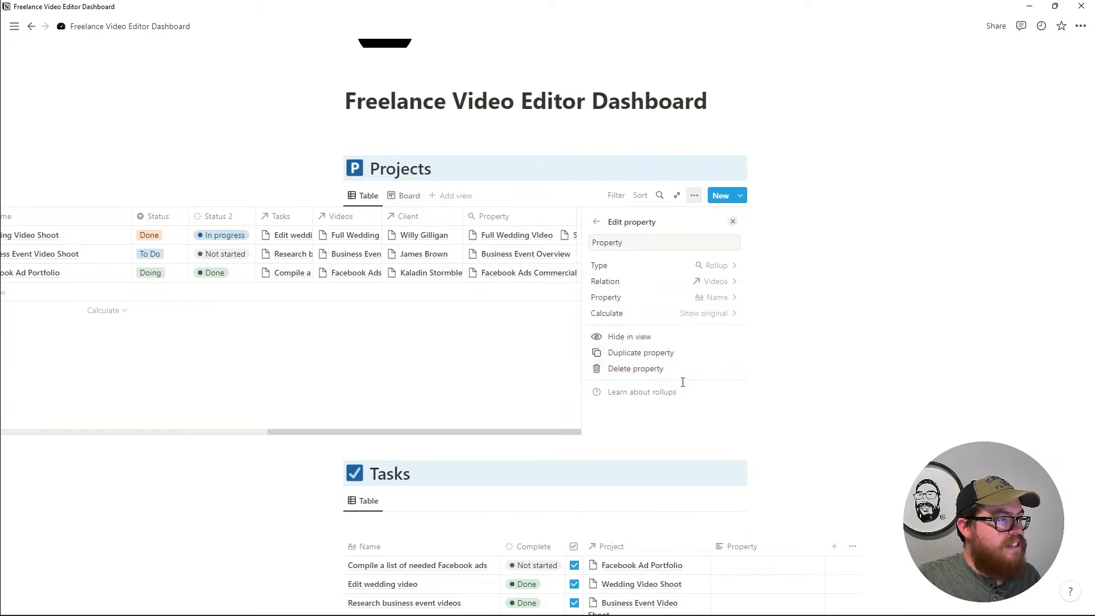
click(715, 299)
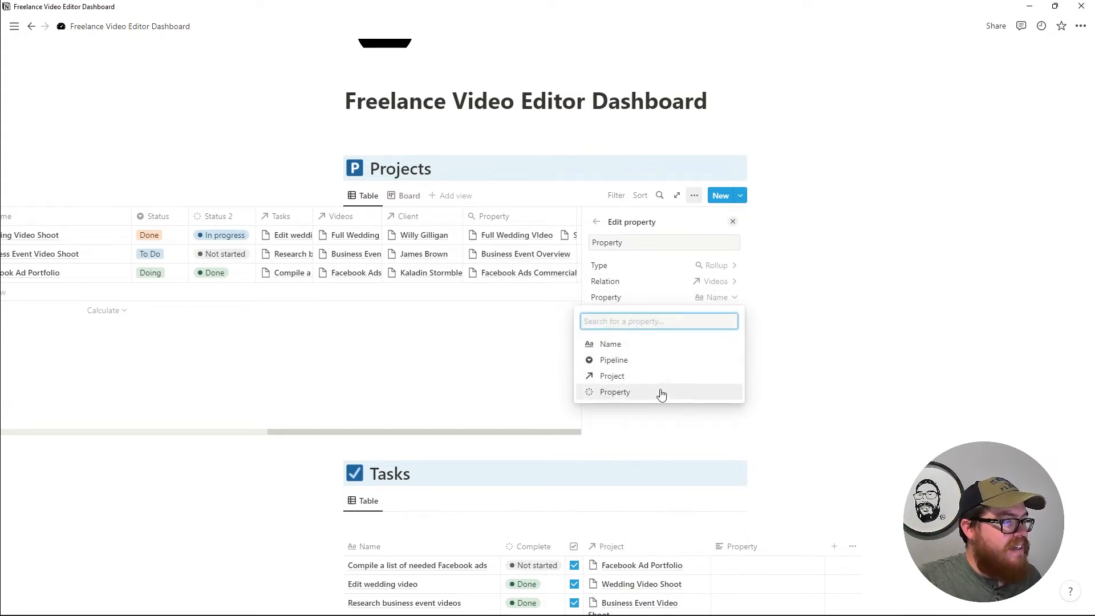
click(650, 363)
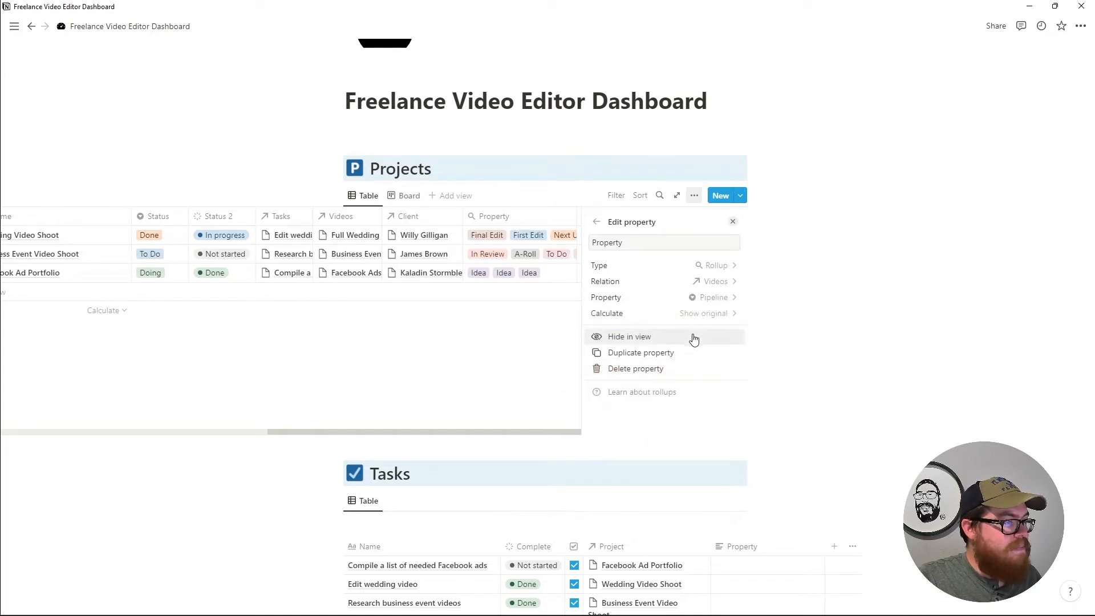
click(704, 316)
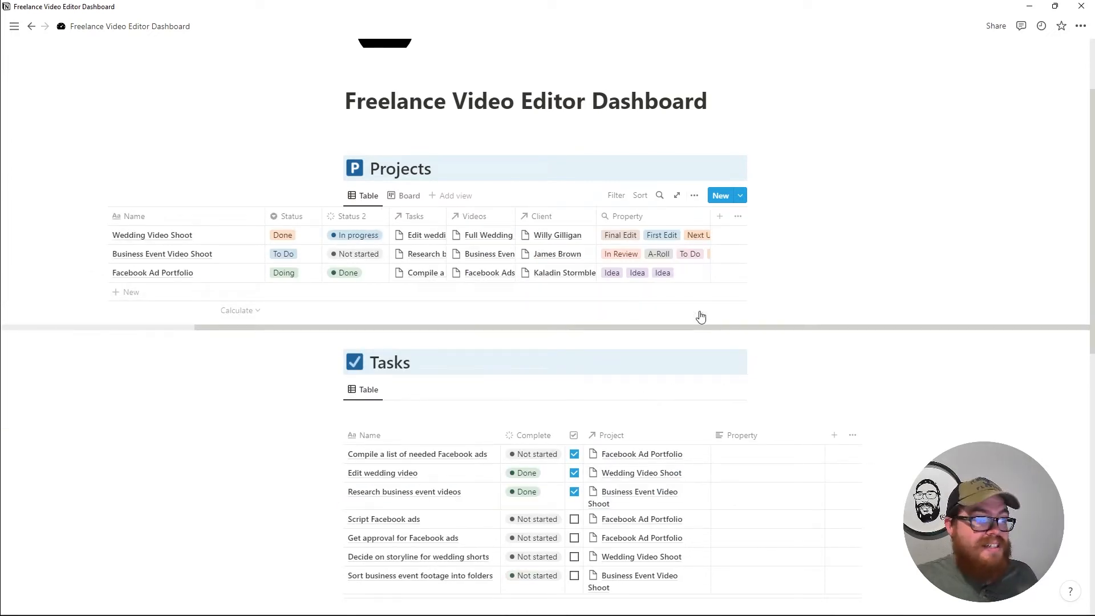
scroll(701, 343, down, 1)
scroll(664, 432, down, 4)
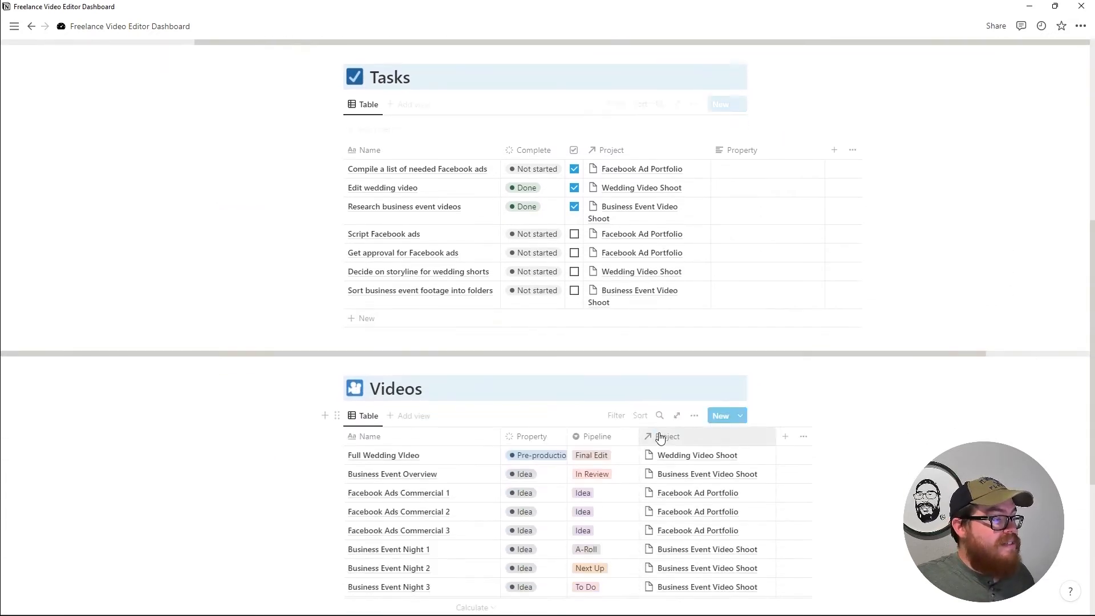
Add a Formula column to Videos with if(prop("Pipeline")=="Complete",true,false).
scroll(660, 438, down, 4)
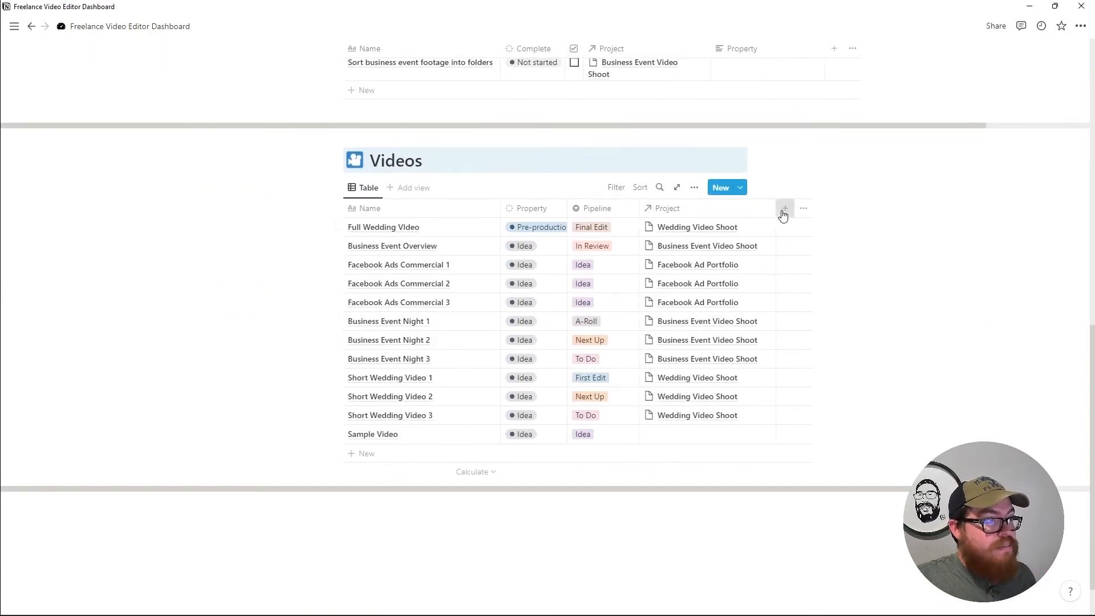
click(785, 209)
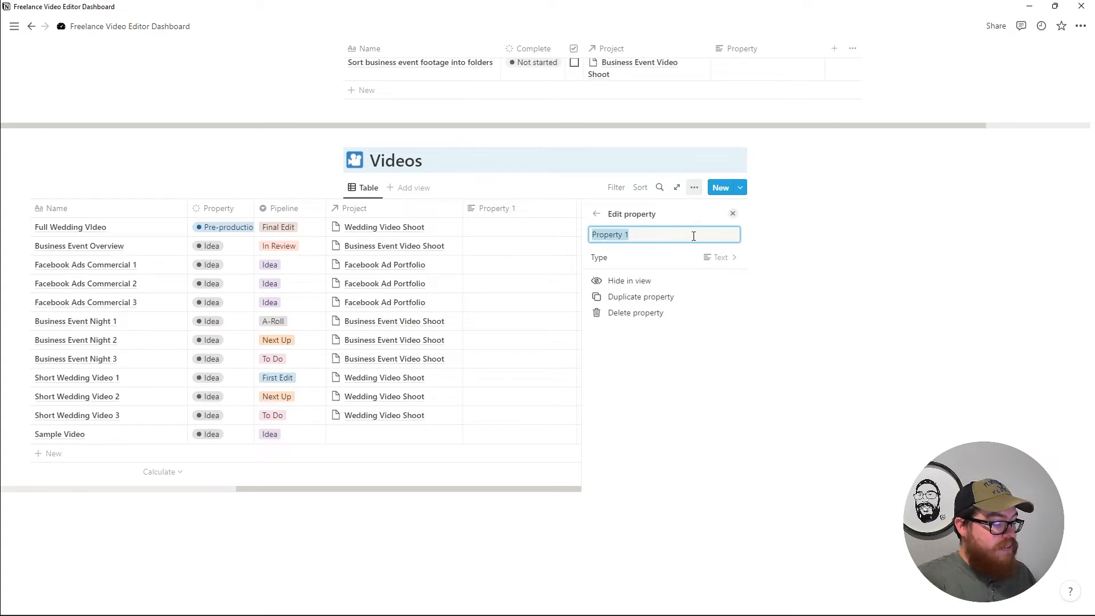
text(Formula)
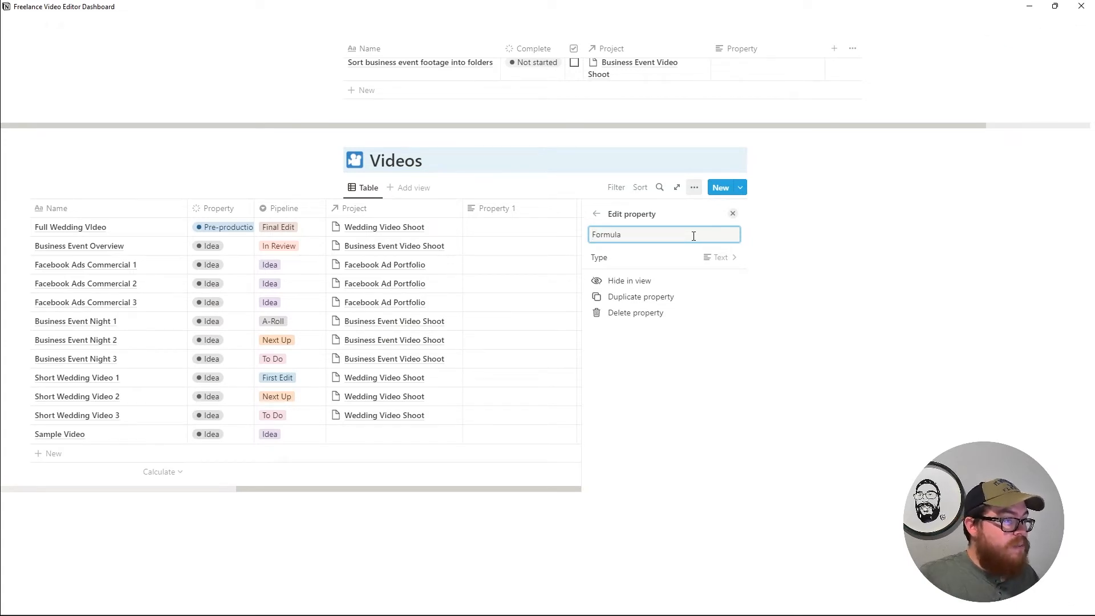
click(704, 257)
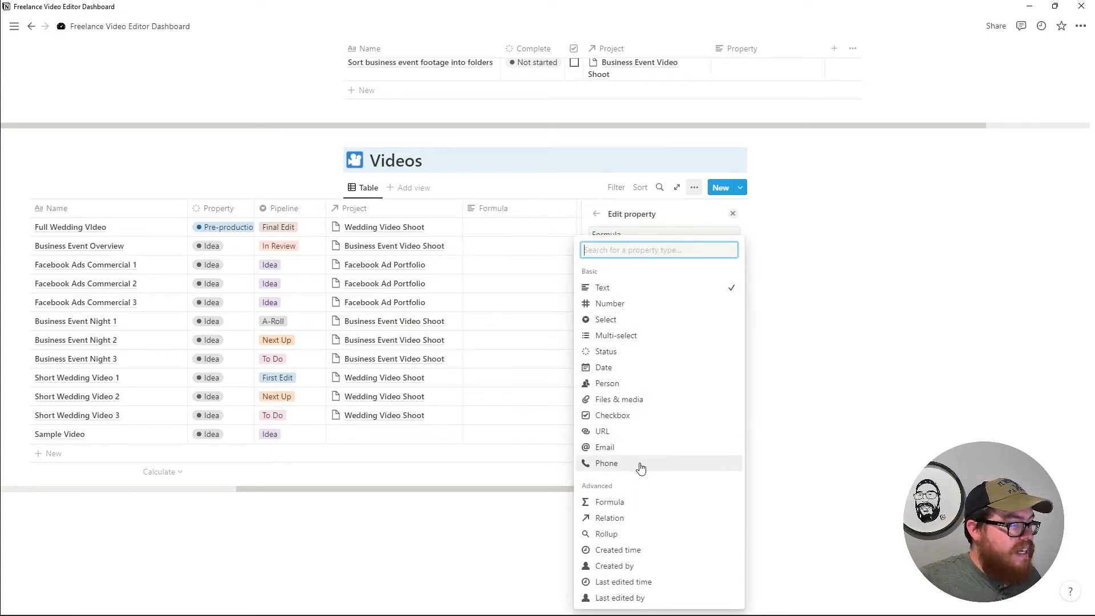
click(638, 502)
click(635, 274)
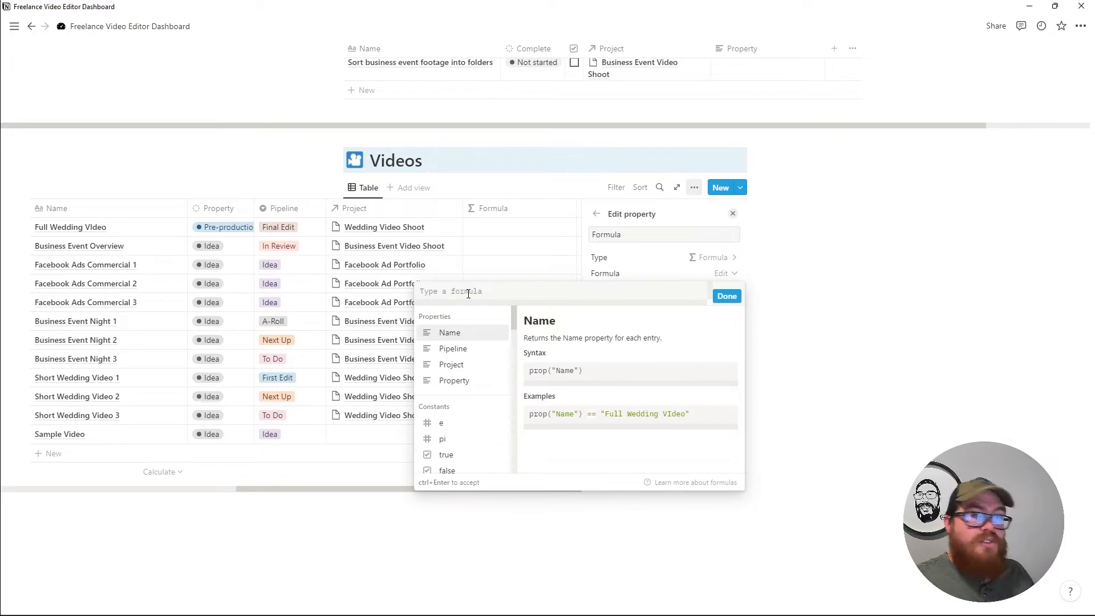
text(if(prop)
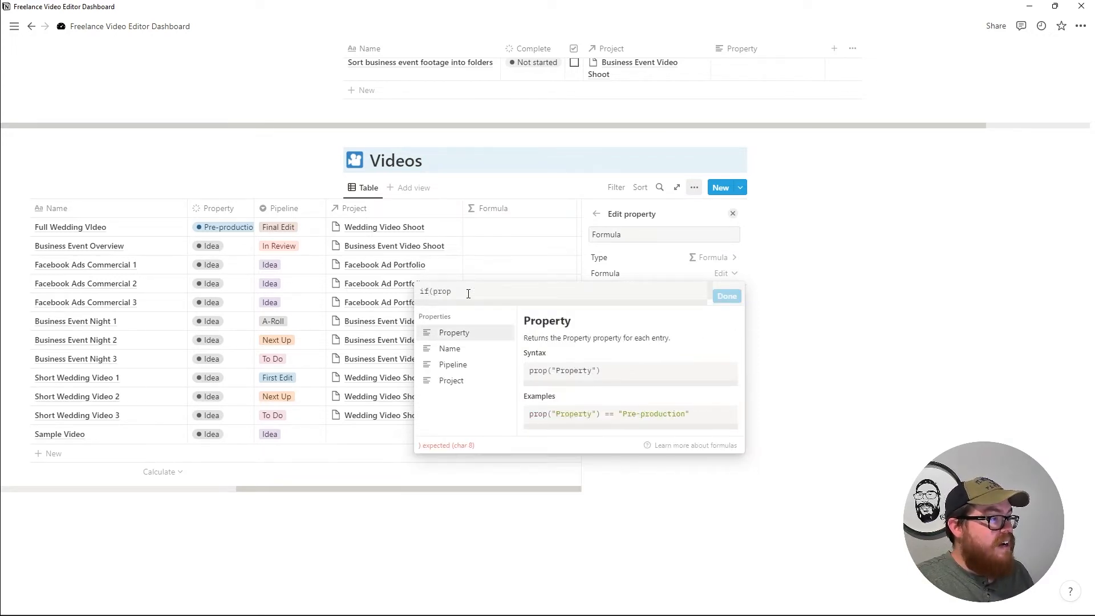
text(("Pipeline")=="Complete)
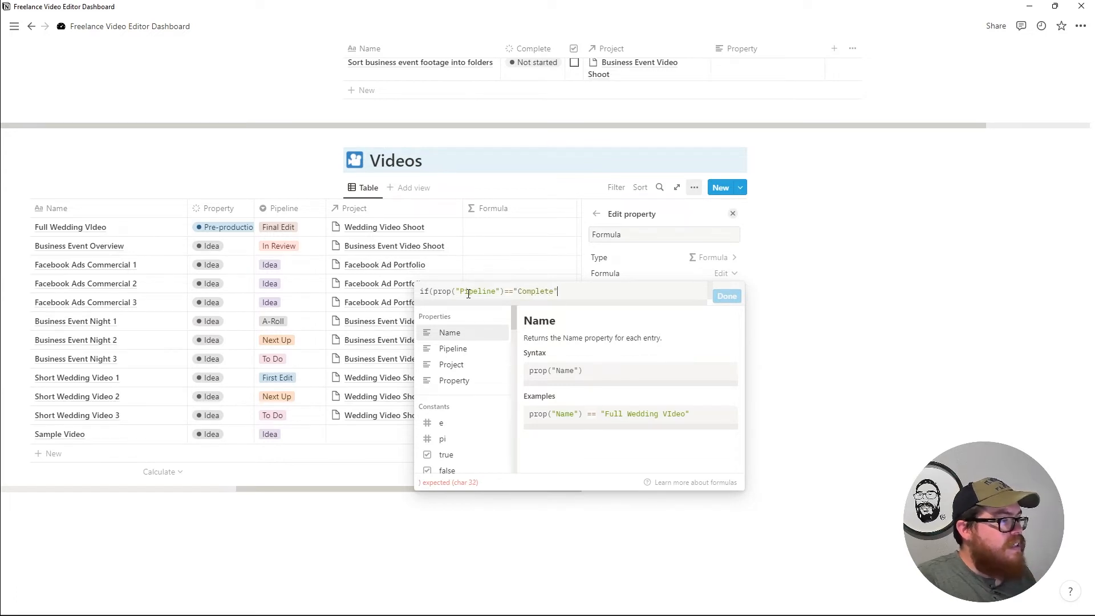
text(tu)
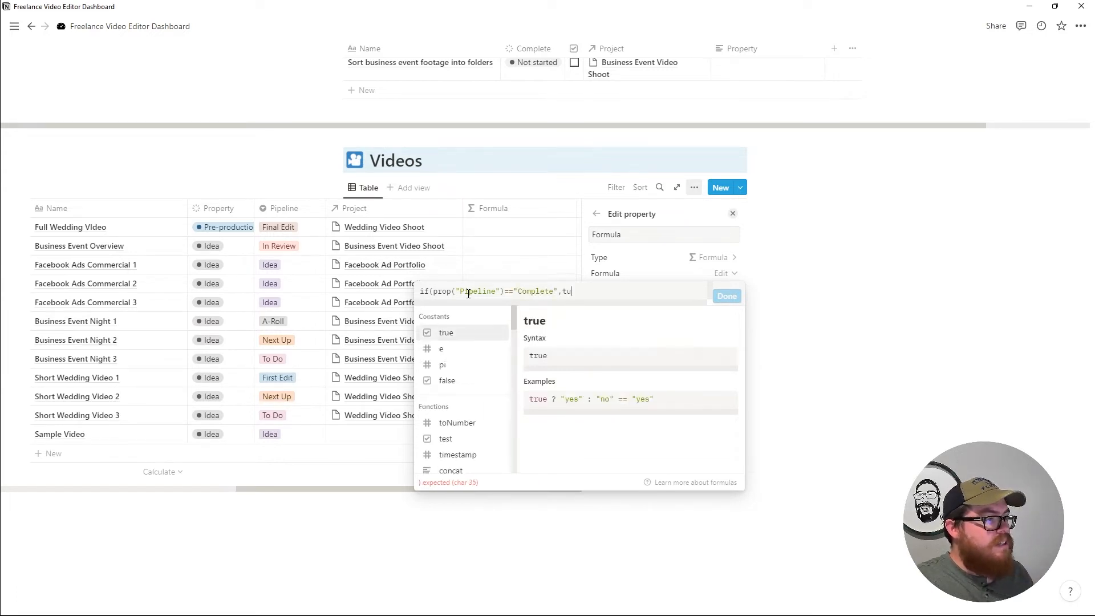
key(BackSpace)
text(rue)
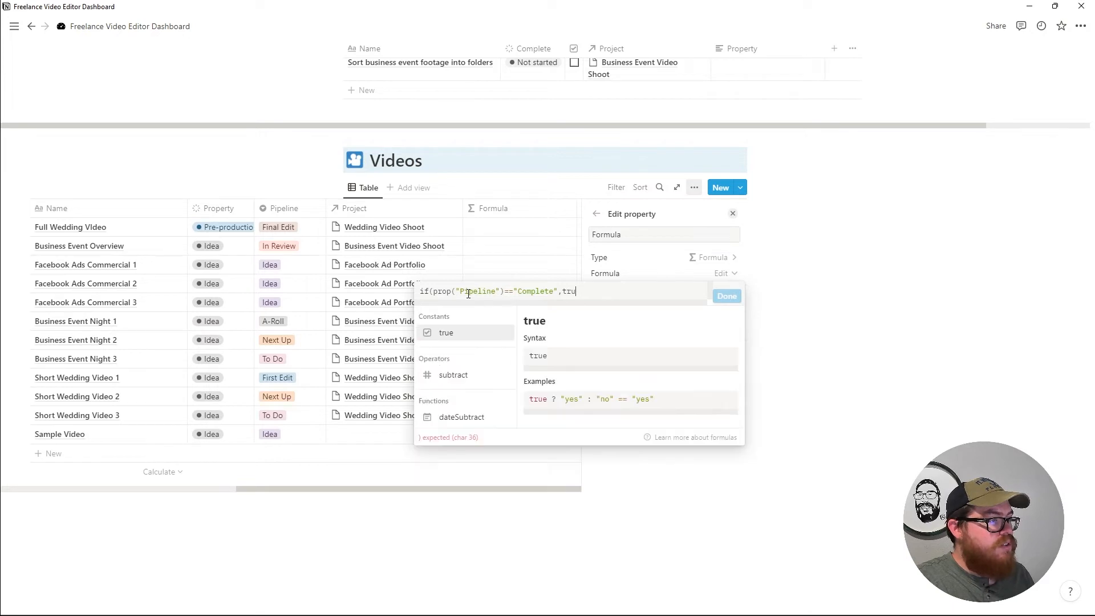
text(,)
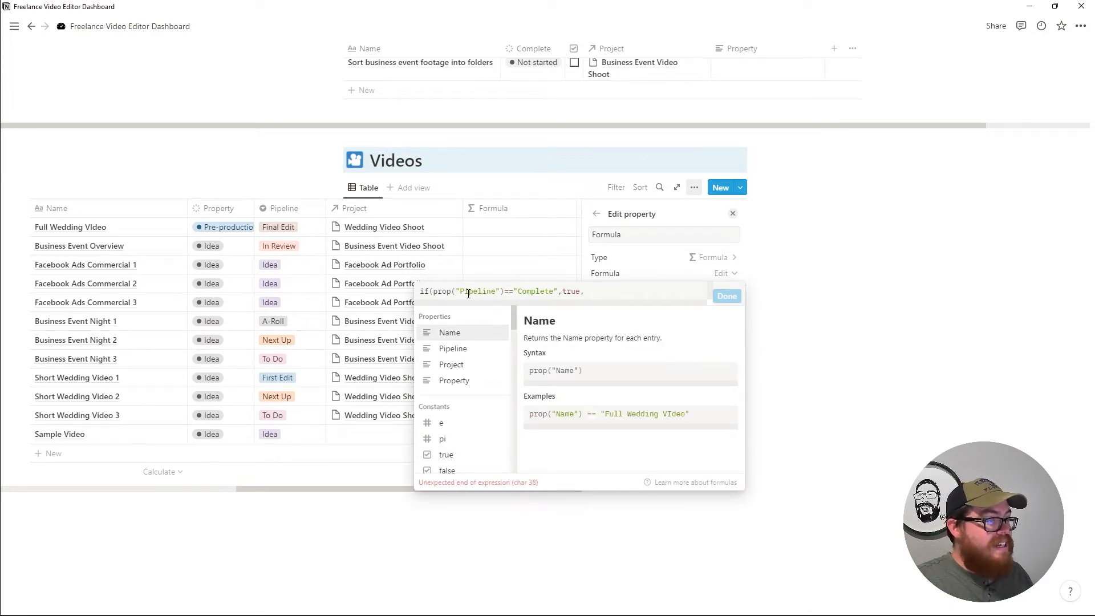
text(false)
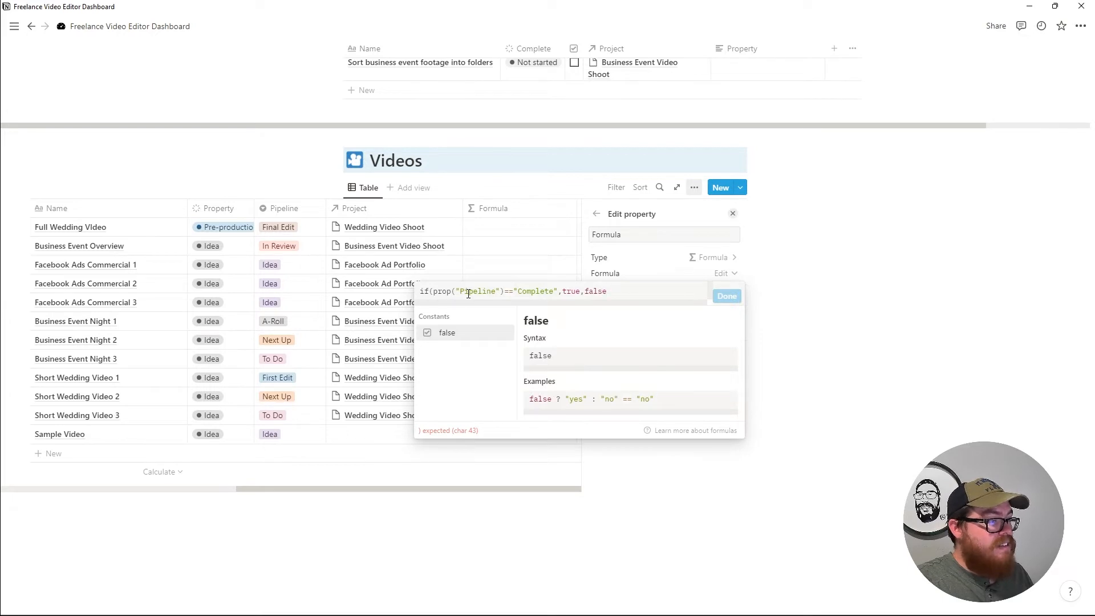
text())
key(Return)
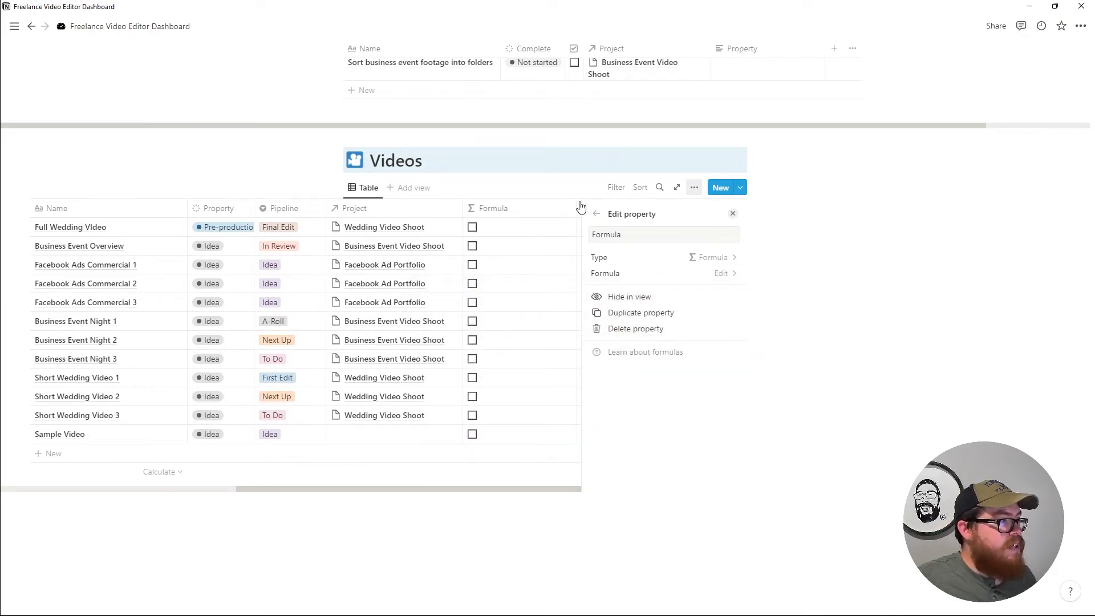
Narrow the Formula column and set Full Wedding Video and Business Event Overview's Pipeline to Complete.
drag(561, 208, 482, 209)
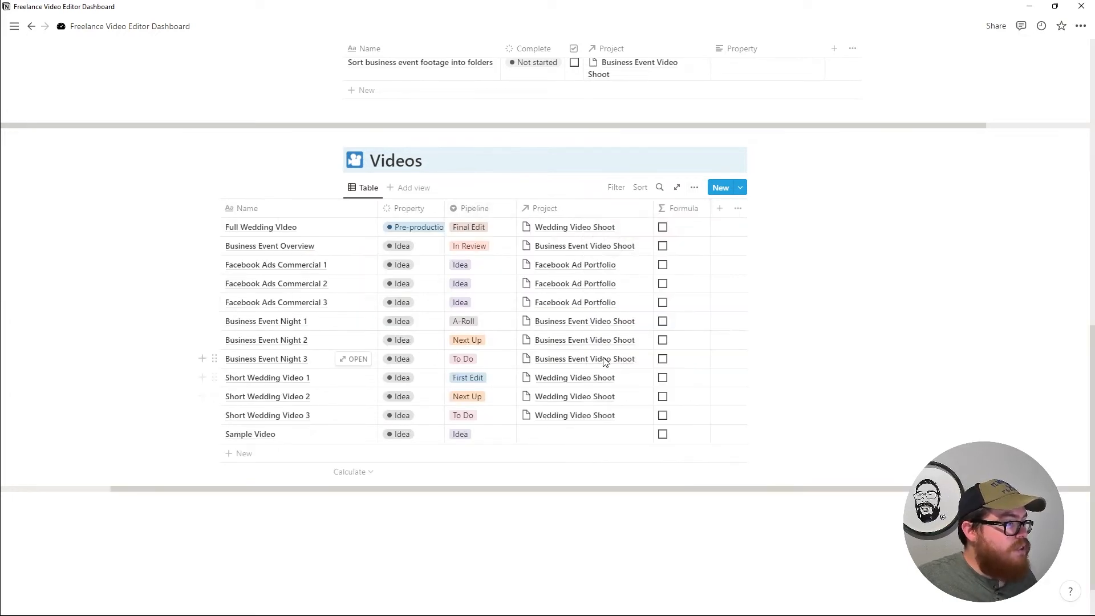
click(488, 231)
click(505, 441)
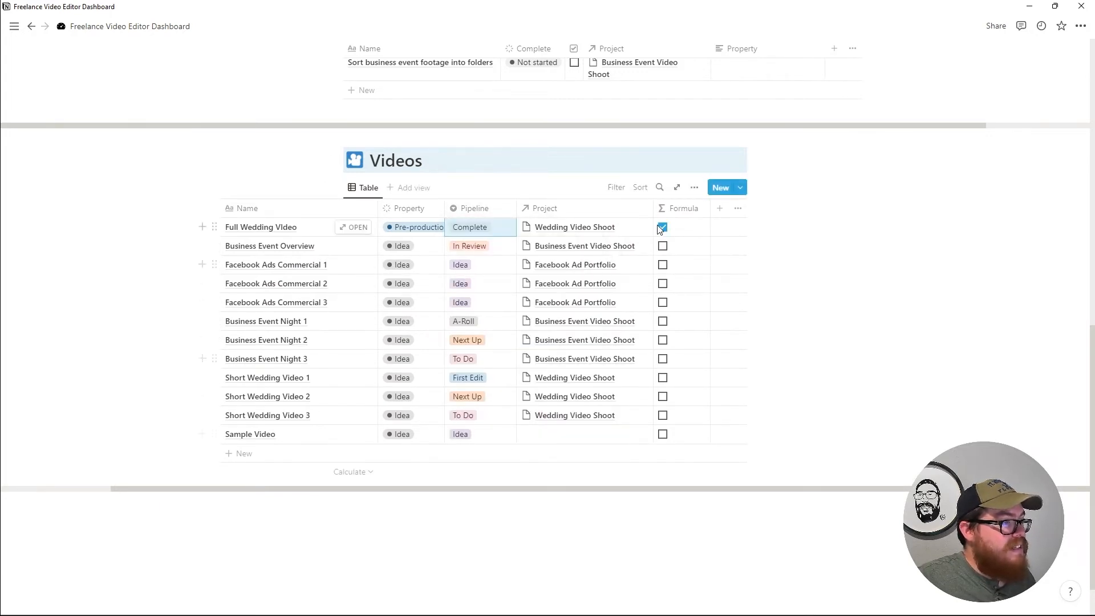
click(480, 247)
click(491, 458)
scroll(684, 335, up, 7)
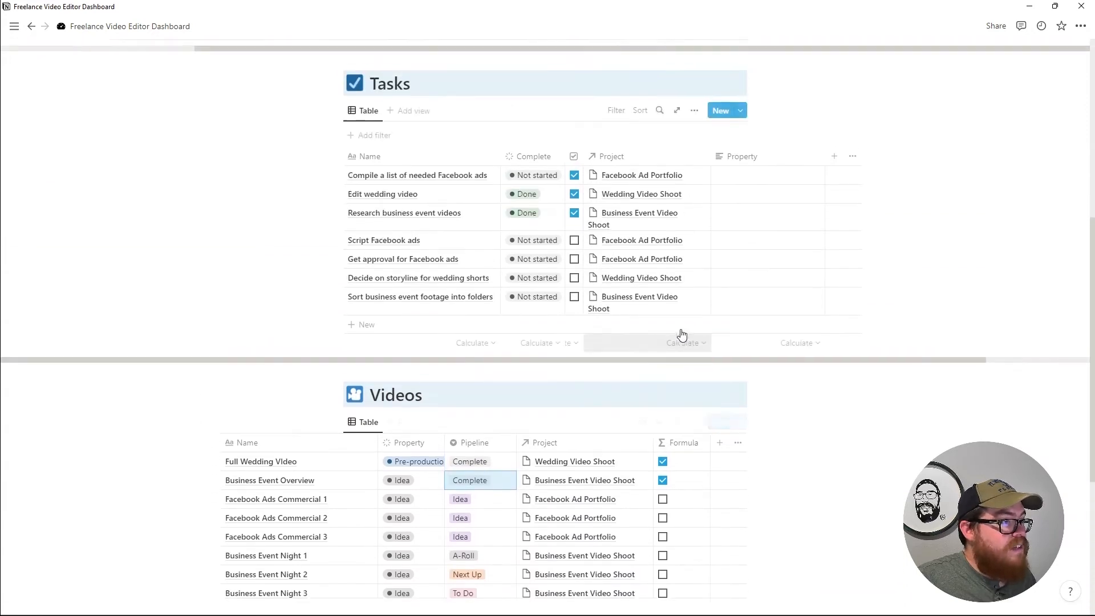
scroll(679, 333, up, 2)
Rename the Projects rollup to Completed Videos, rolling up Formula with Calculate set to Checked.
click(627, 216)
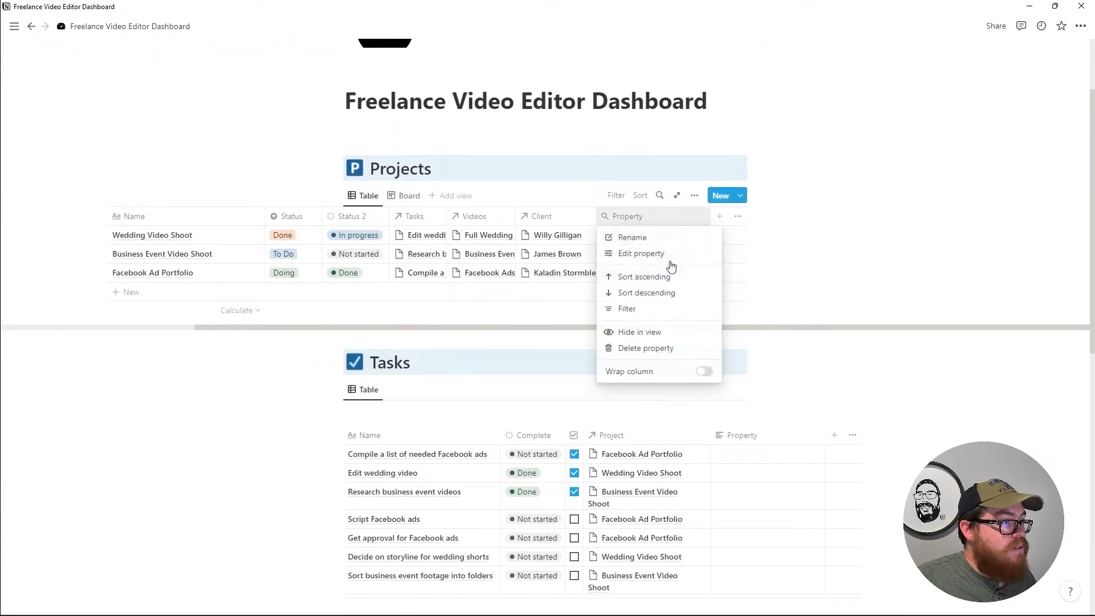
click(641, 253)
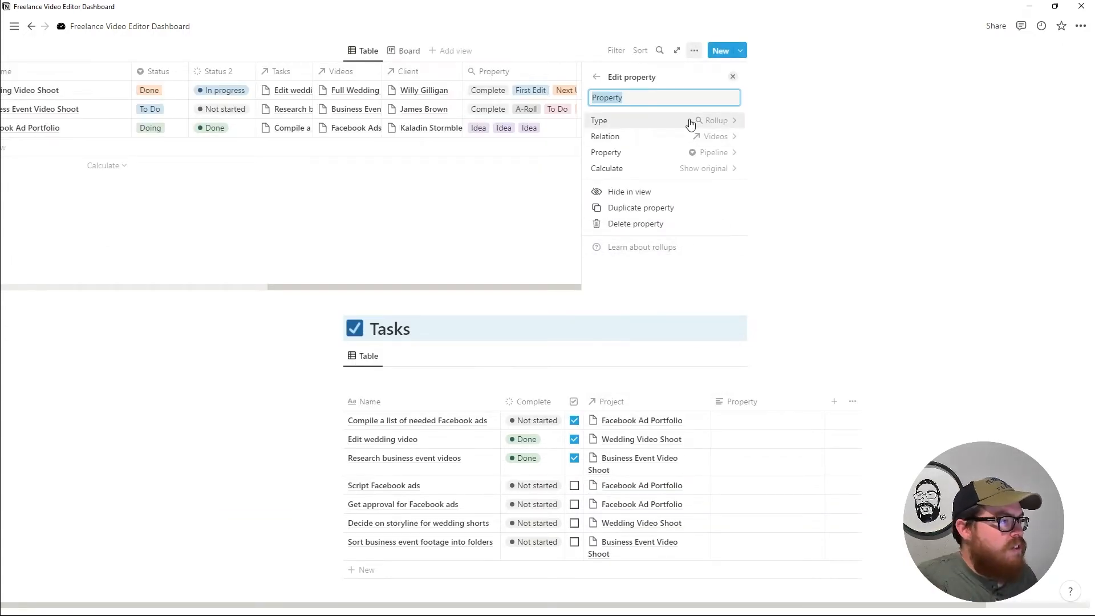
text(N)
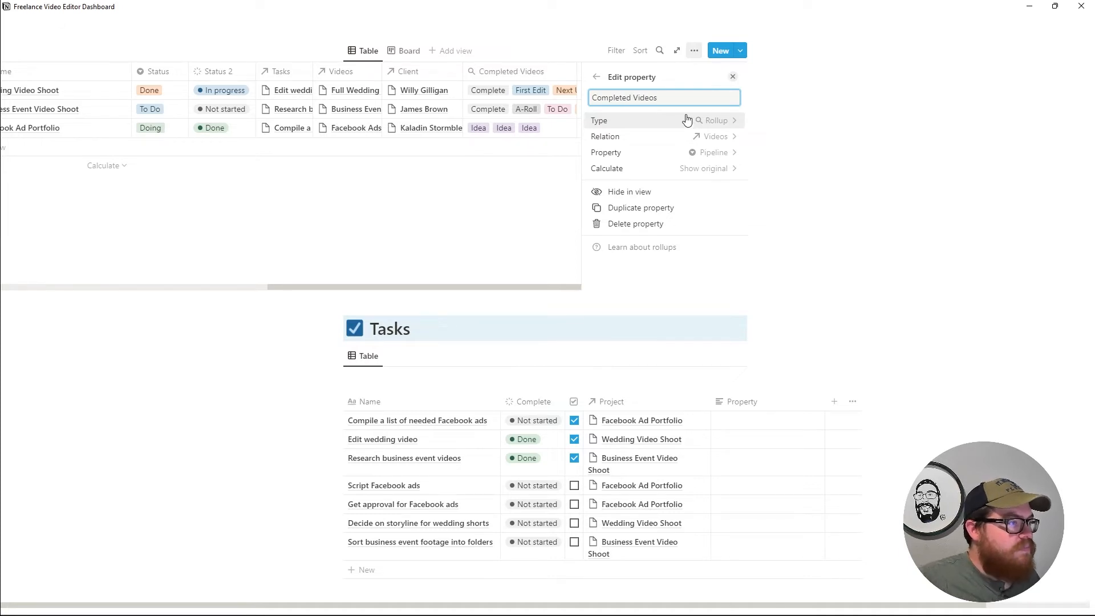
click(724, 158)
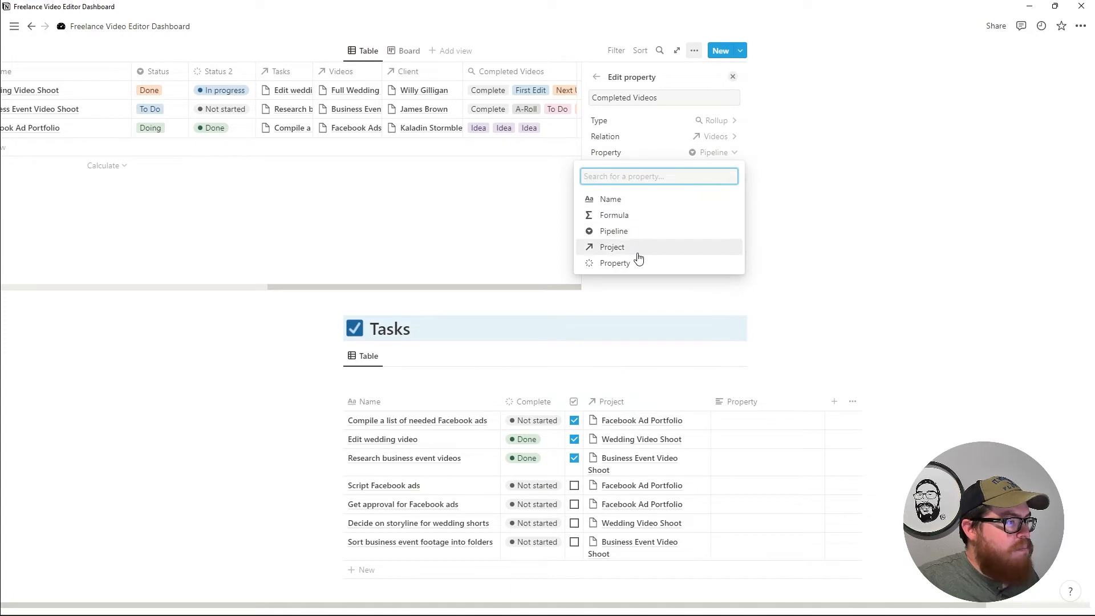
click(628, 215)
click(695, 169)
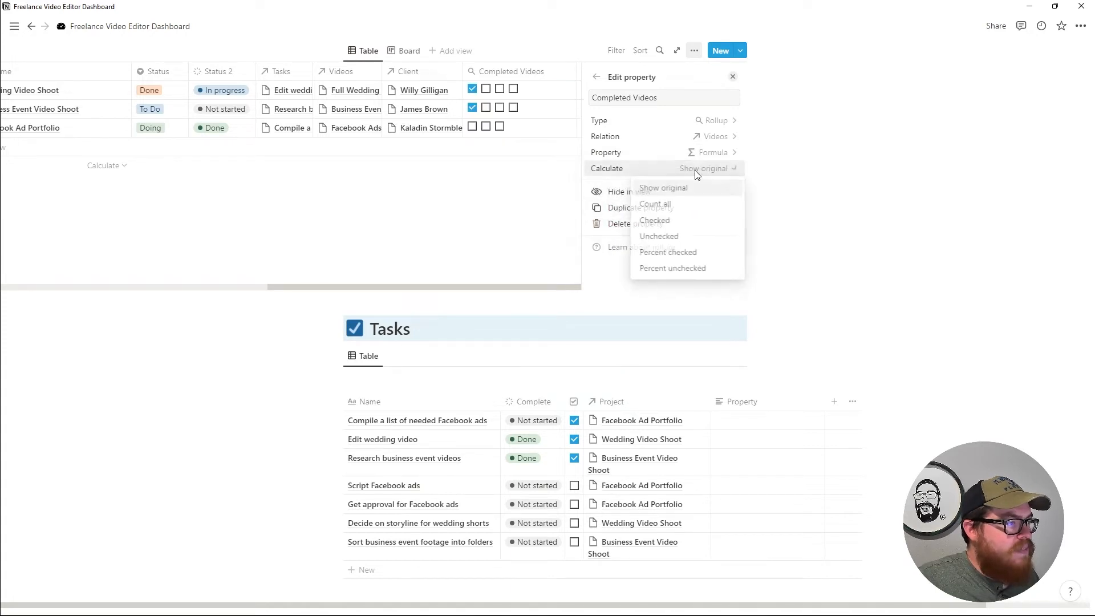
click(684, 221)
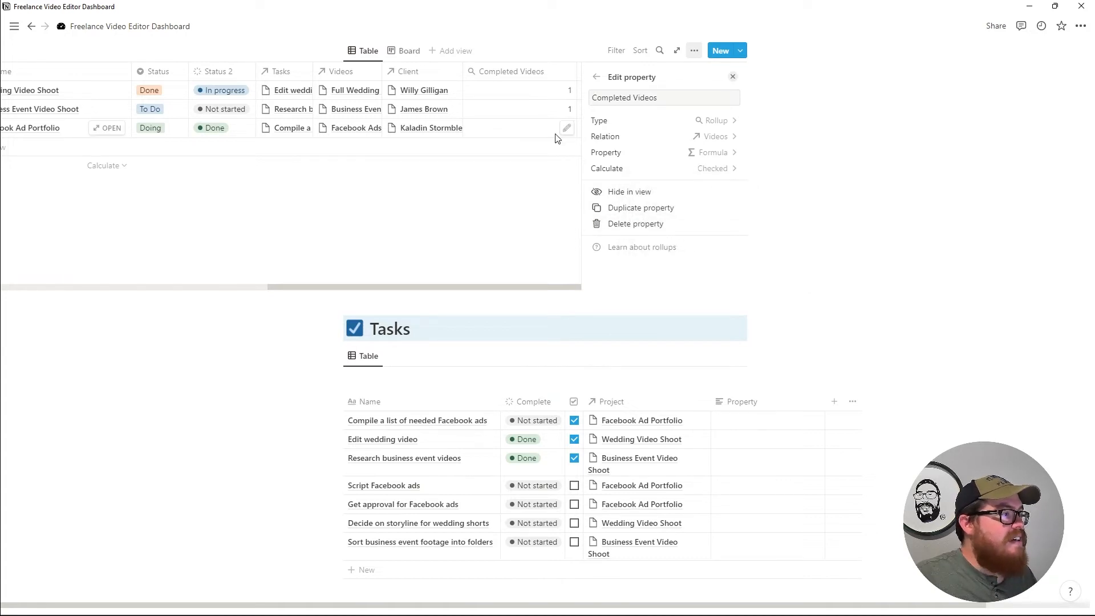
key(Escape)
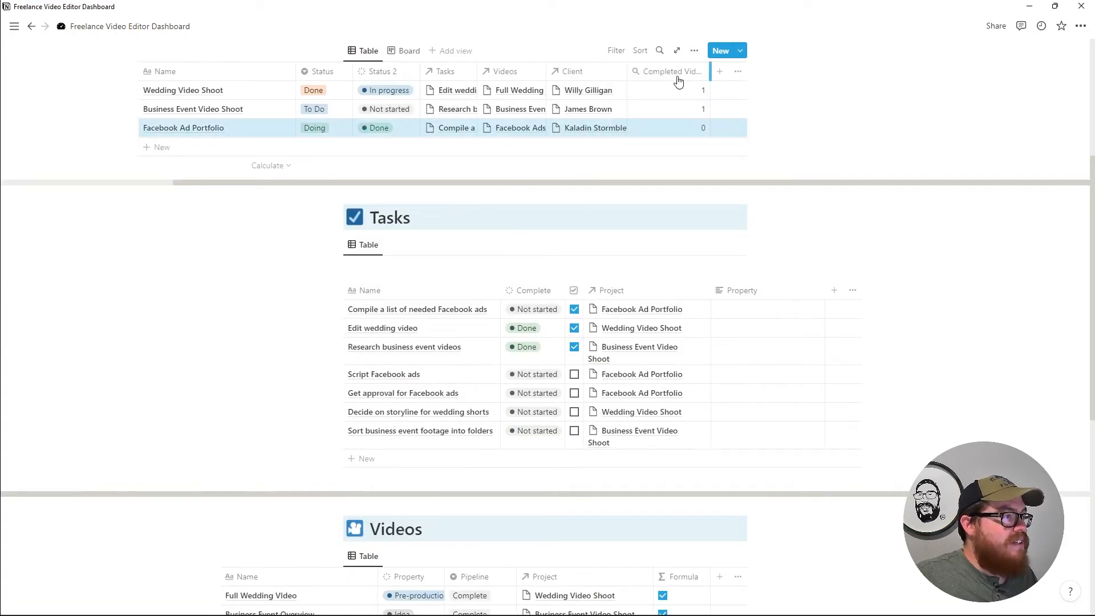
Narrow the Completed Videos column and set Facebook Ads Commercial 3's Pipeline to Complete.
drag(677, 78, 639, 79)
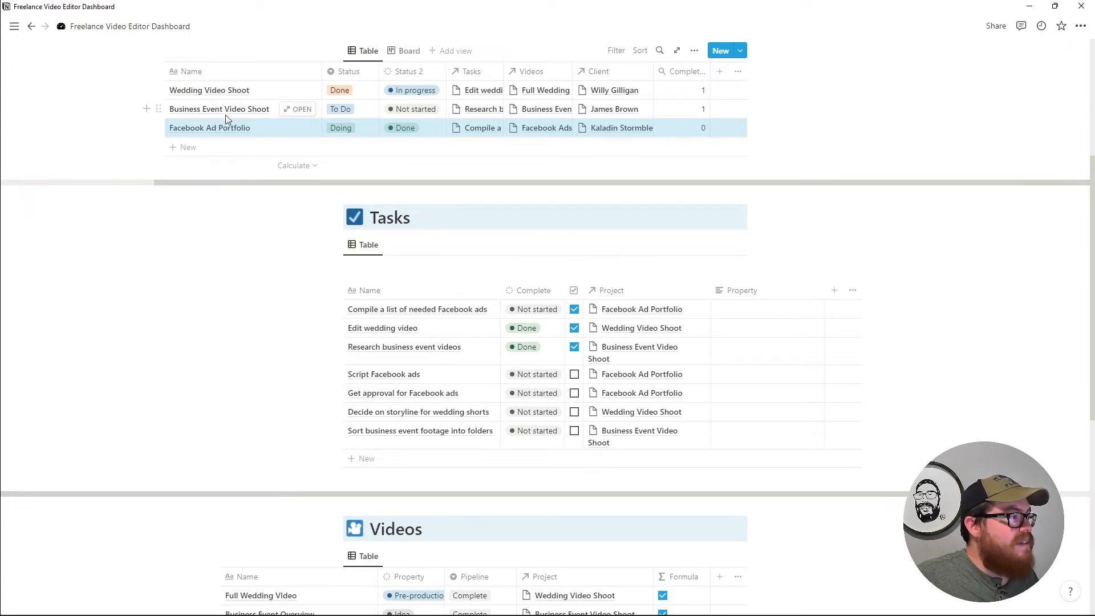
scroll(521, 318, down, 5)
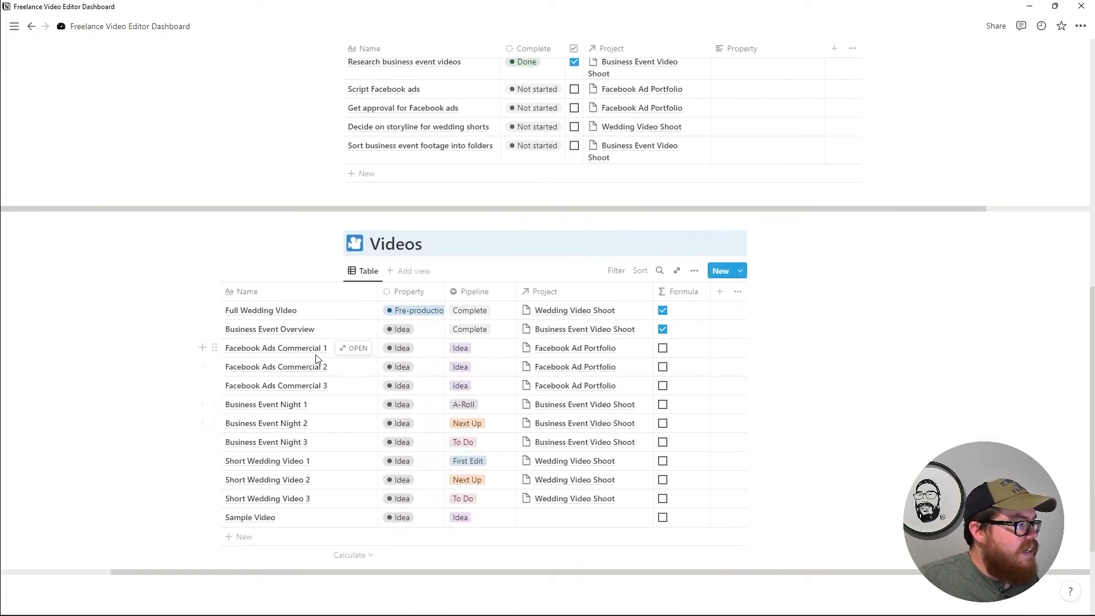
click(459, 393)
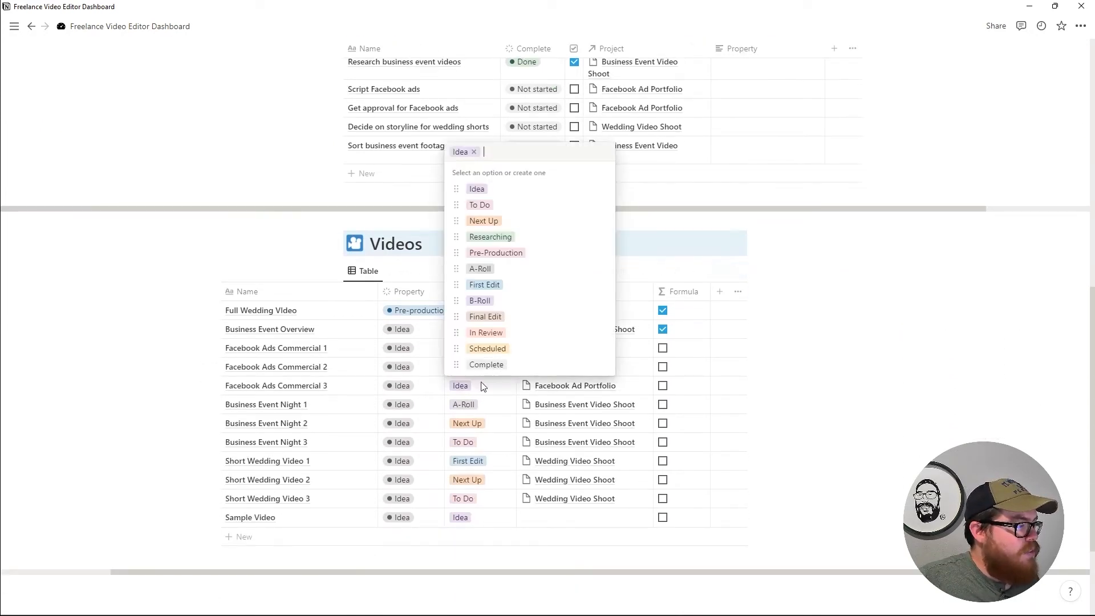
click(469, 356)
Set Short Wedding Video 1's Pipeline to Complete.
scroll(519, 391, up, 6)
scroll(513, 365, up, 2)
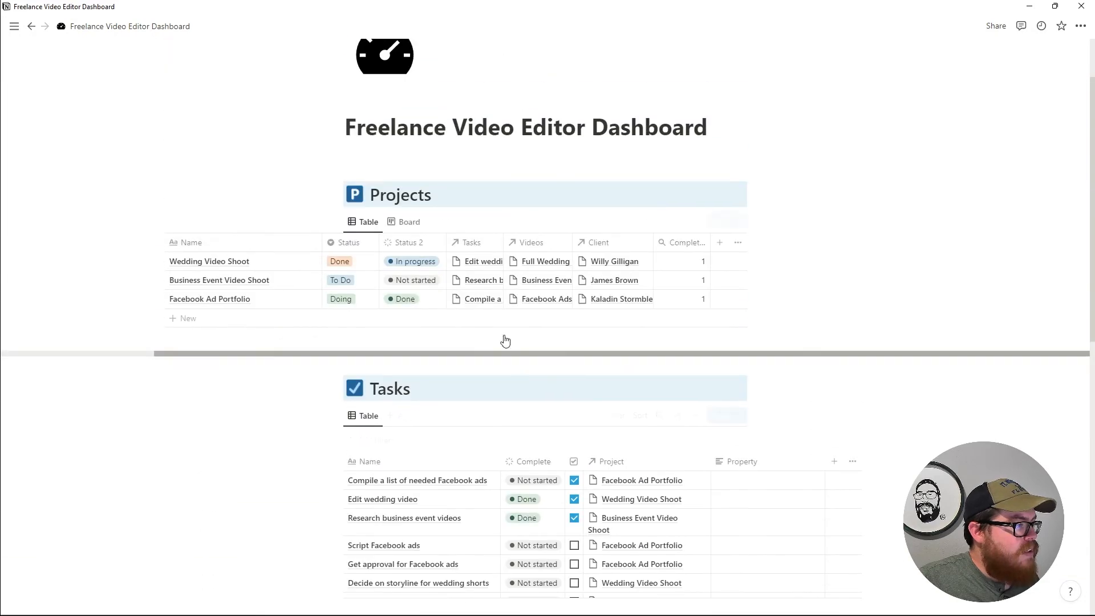
scroll(575, 422, down, 4)
scroll(575, 422, down, 5)
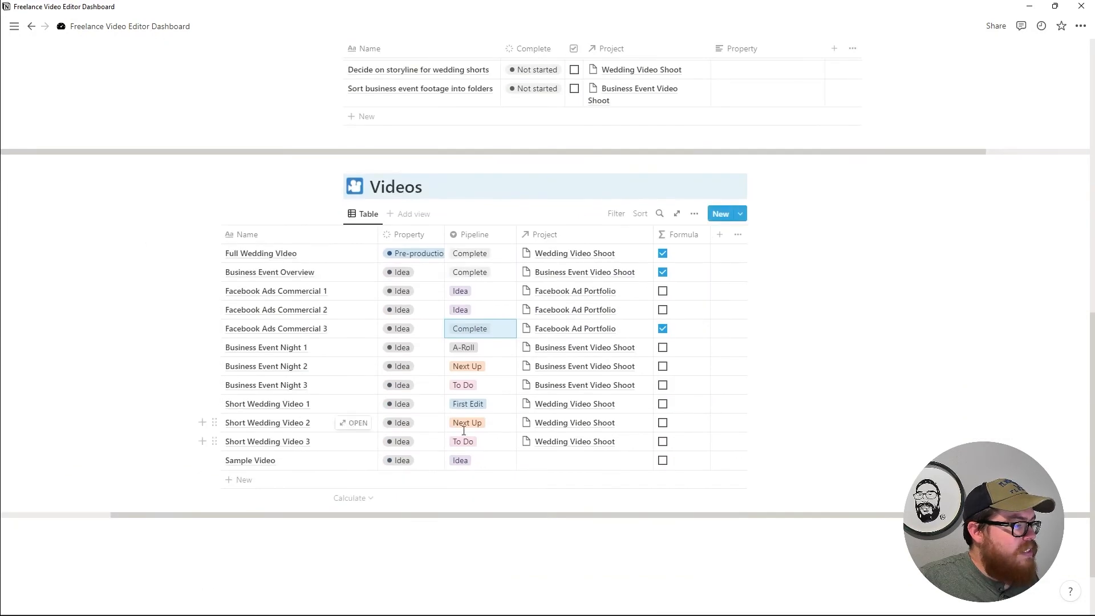
click(471, 411)
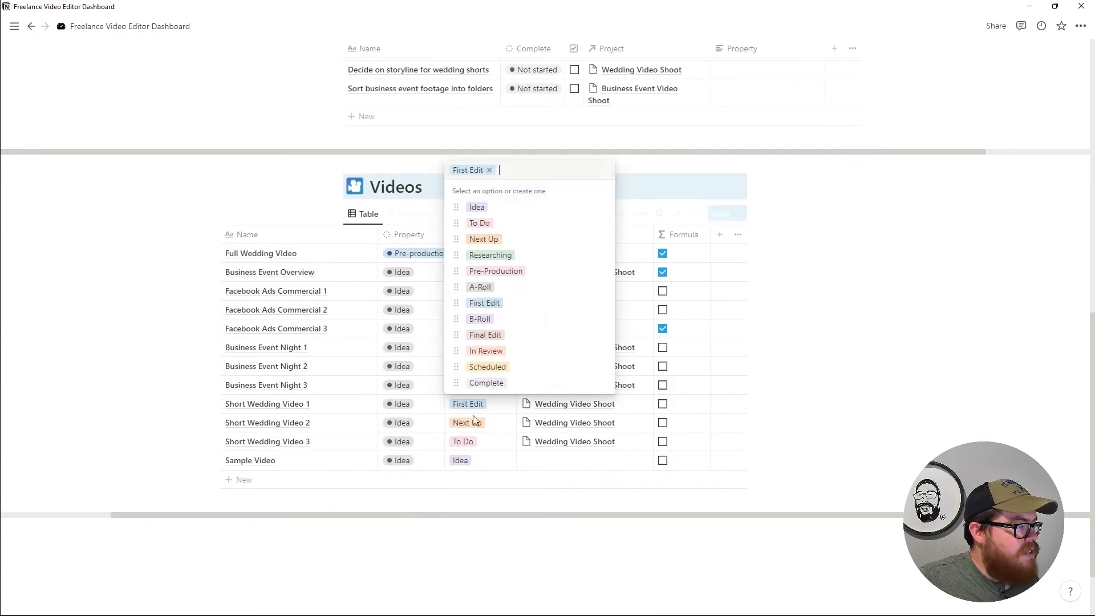
click(491, 381)
scroll(514, 410, up, 8)
scroll(552, 408, up, 1)
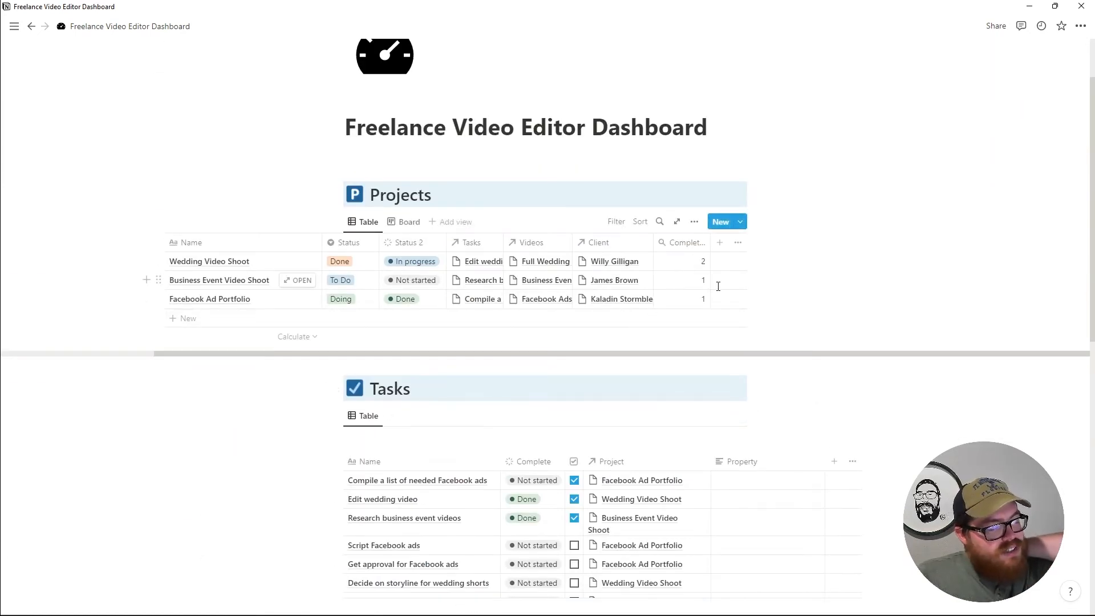
scroll(576, 469, down, 4)
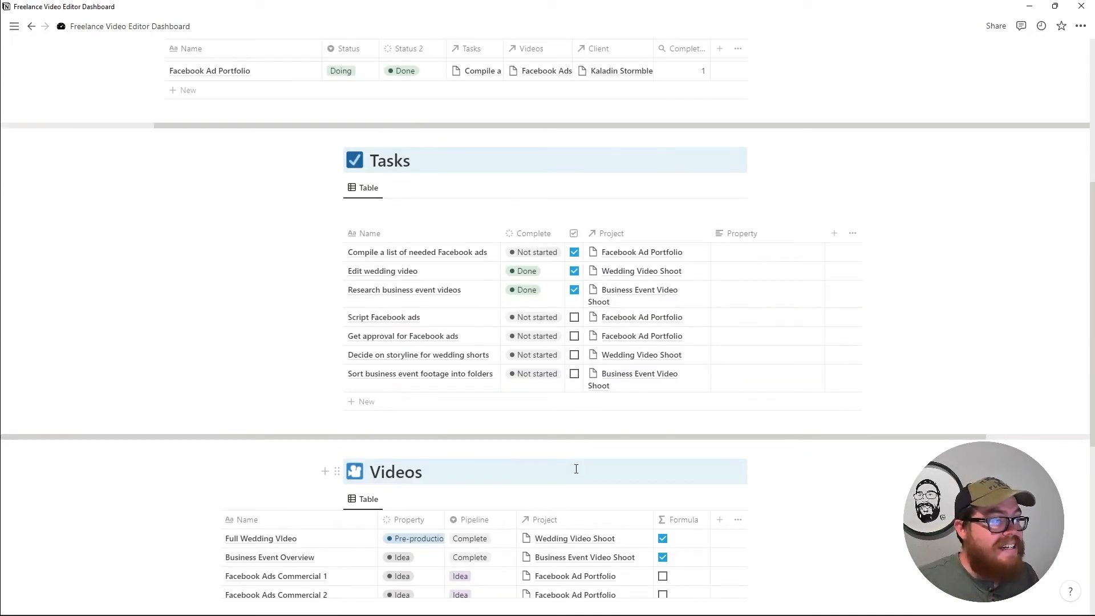
scroll(587, 467, up, 4)
scroll(599, 400, down, 8)
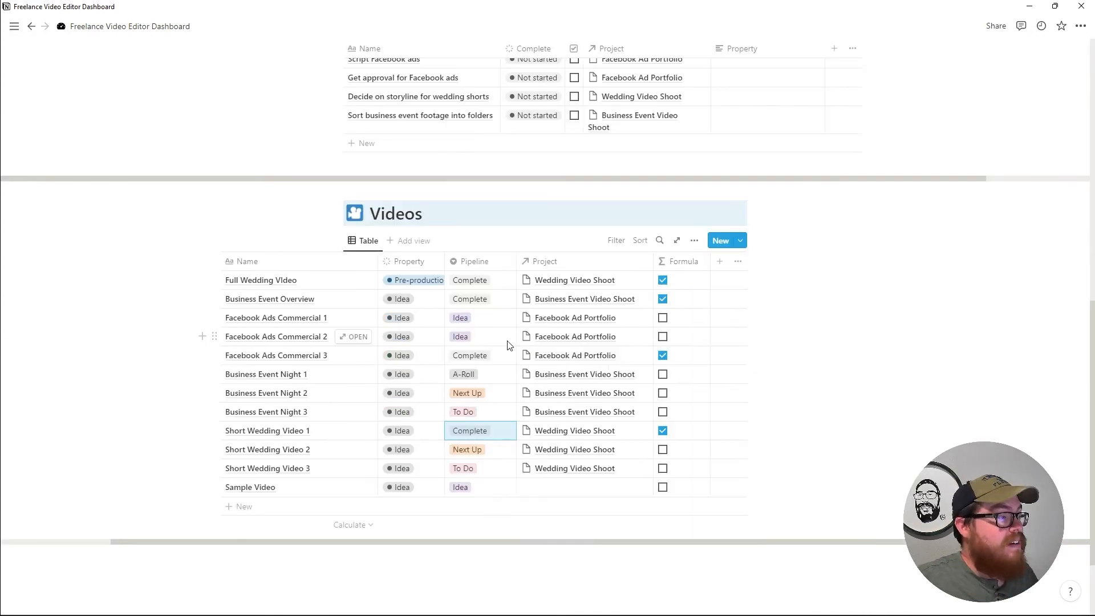
Rename the Videos table's Property column to Status.
click(424, 267)
click(448, 286)
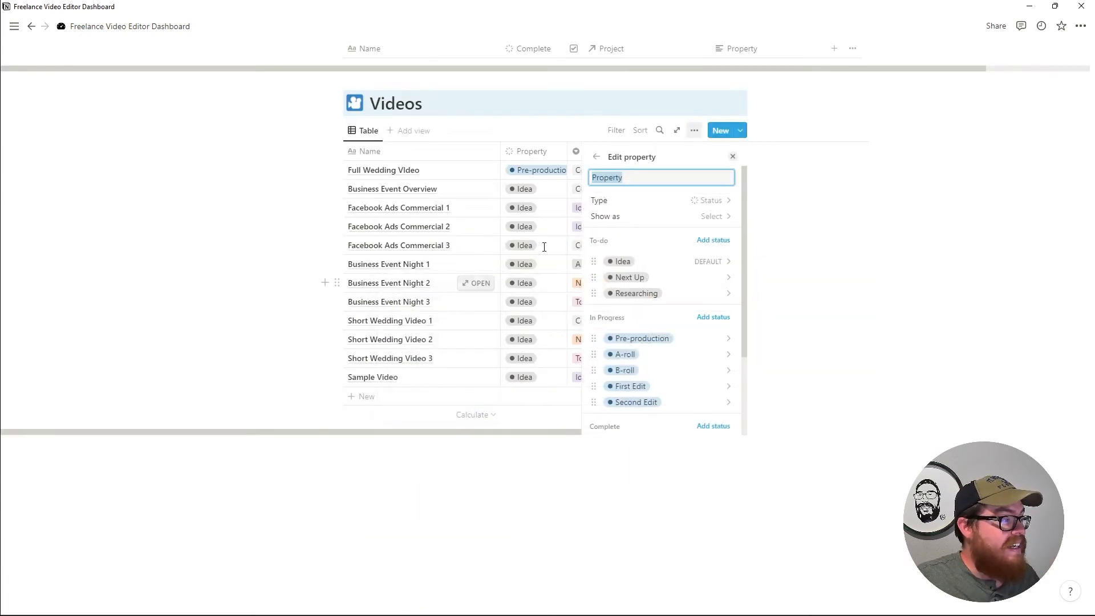
text(Status)
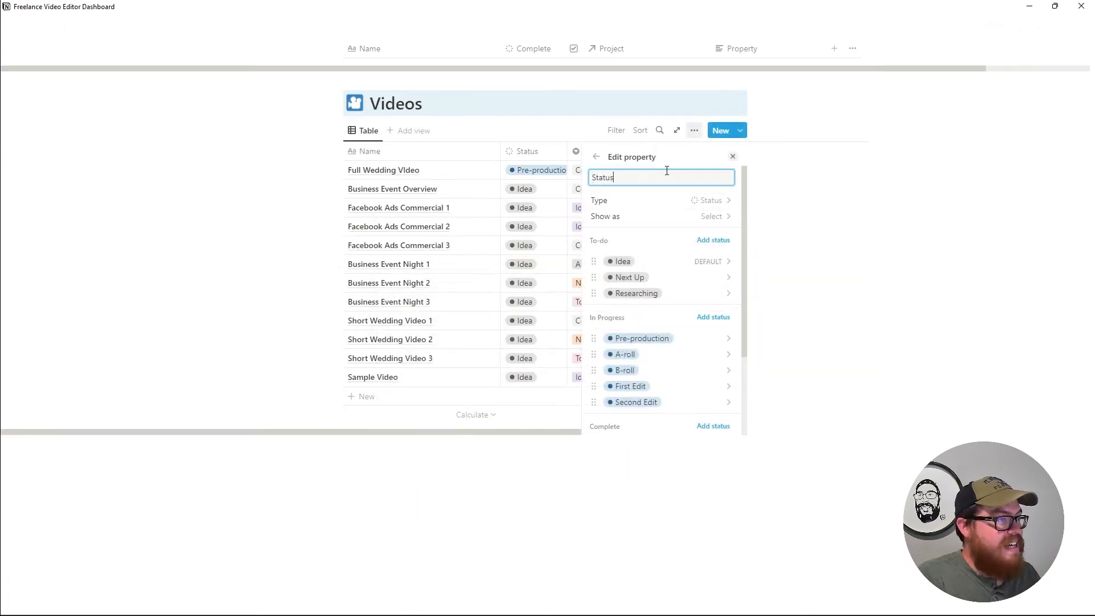
key(Escape)
Delete the Formula column from the Videos table.
scroll(479, 220, up, 5)
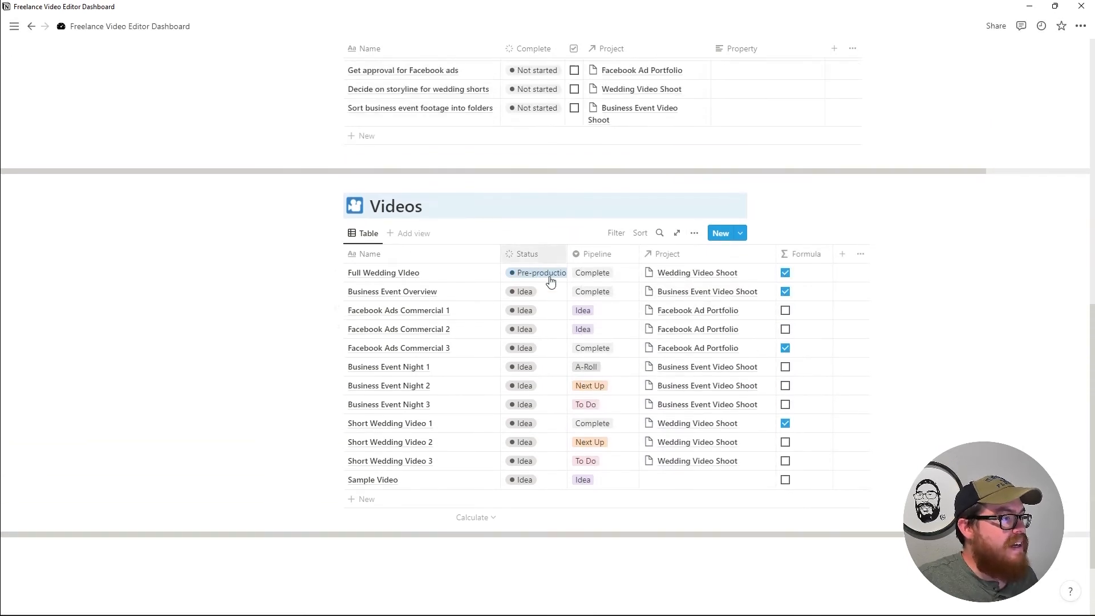
scroll(605, 308, up, 5)
scroll(710, 333, down, 7)
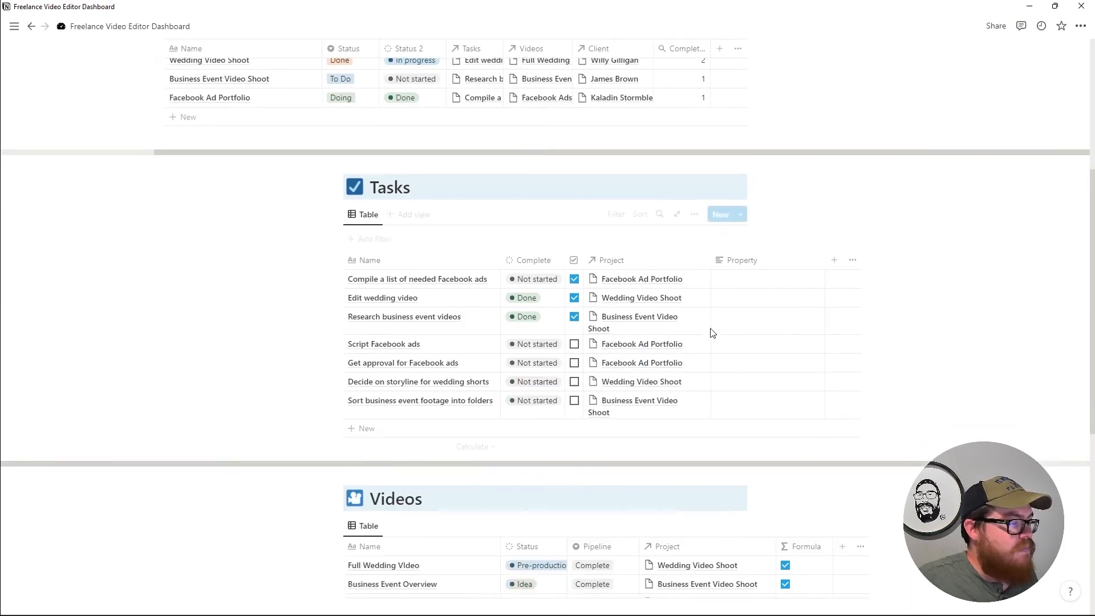
scroll(798, 342, down, 2)
click(821, 261)
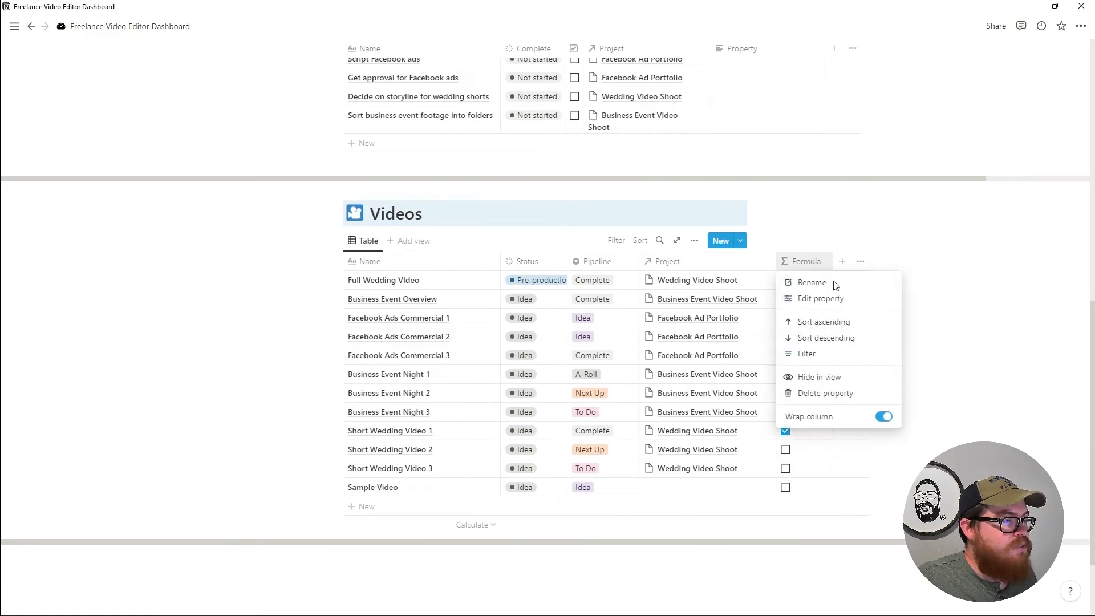
click(837, 394)
click(589, 323)
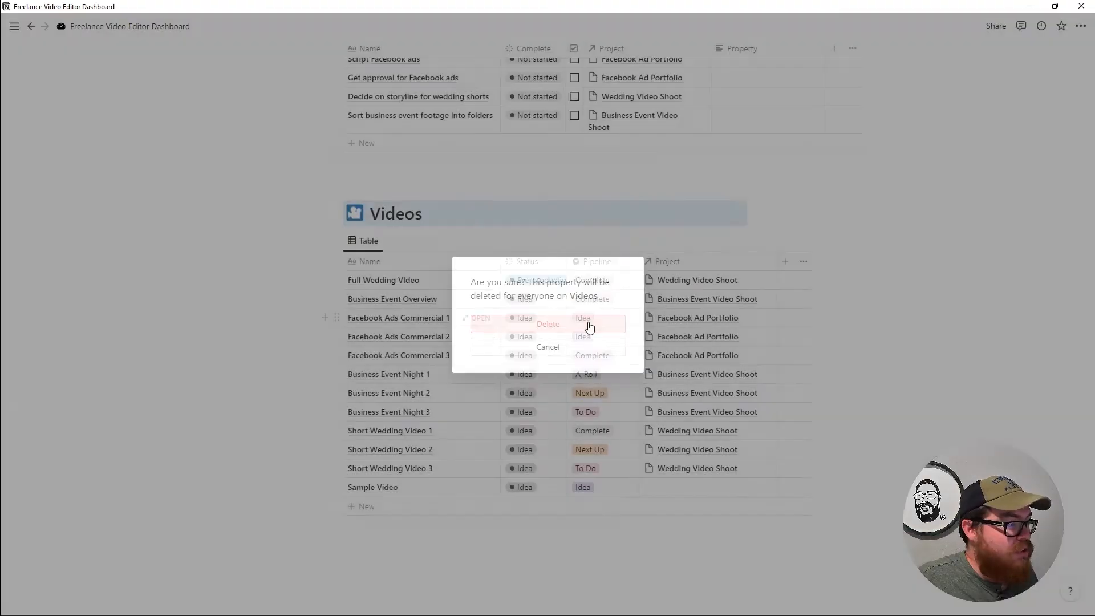
scroll(704, 384, up, 9)
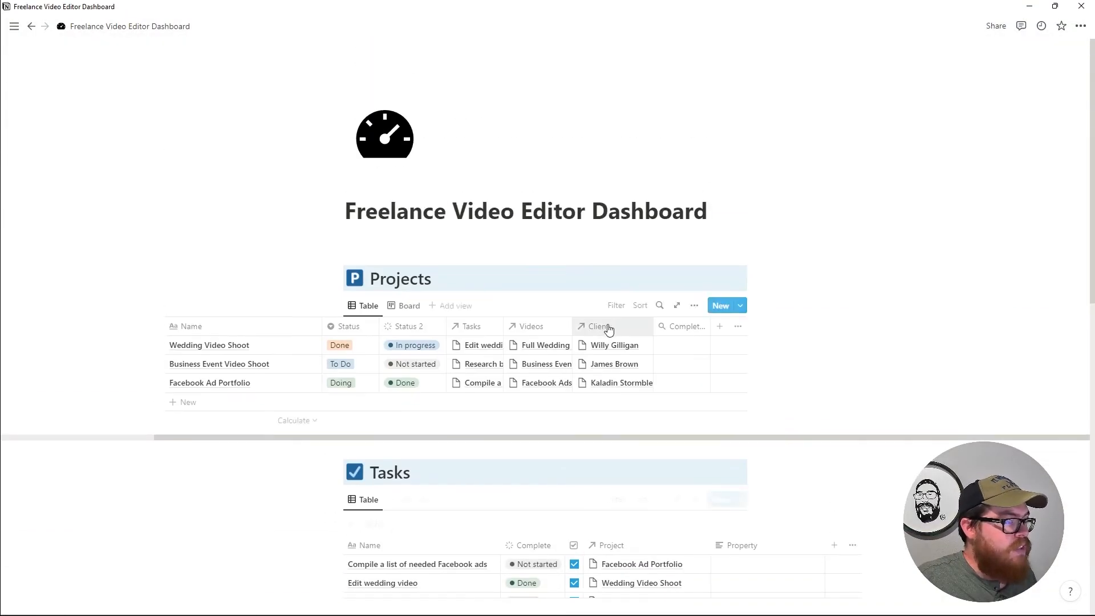
Make the Completed Videos rollup count Status per group Complete, showing 0/4, 0/4 and 0/3.
click(678, 327)
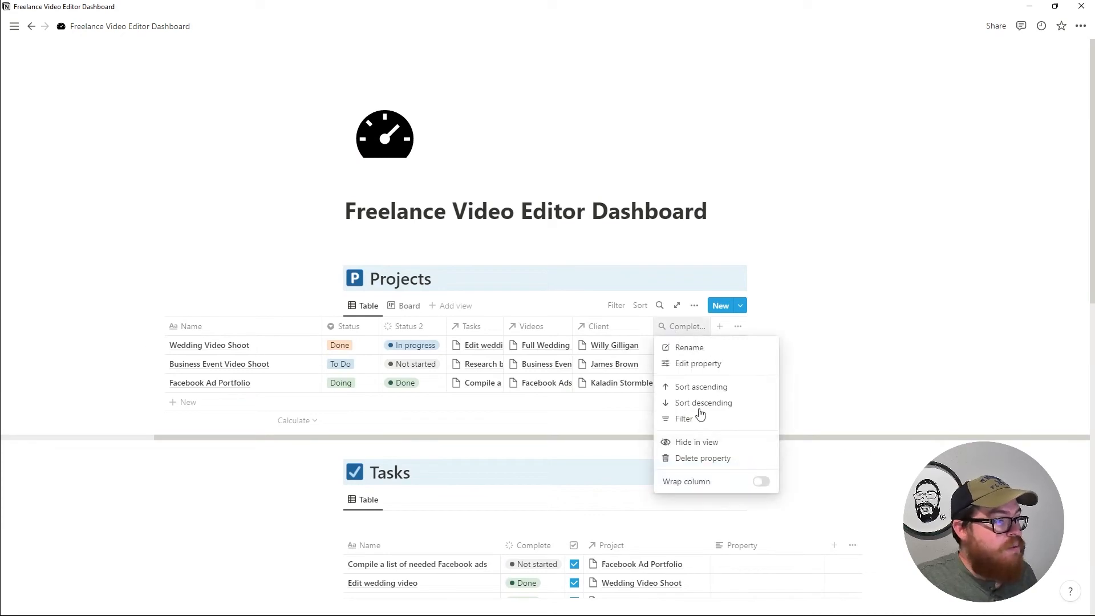
click(698, 363)
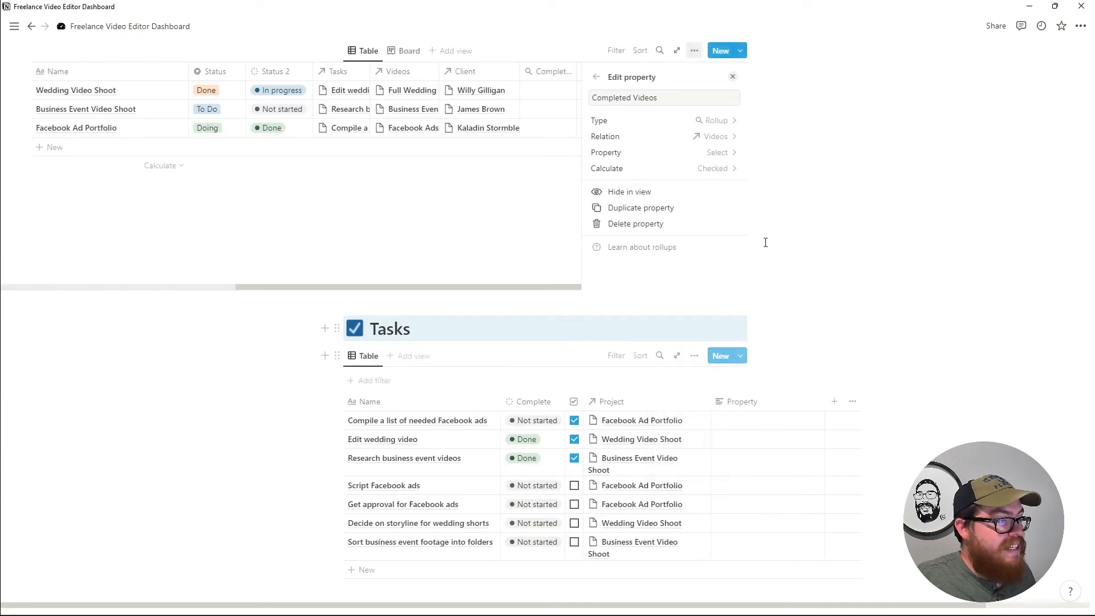
click(684, 152)
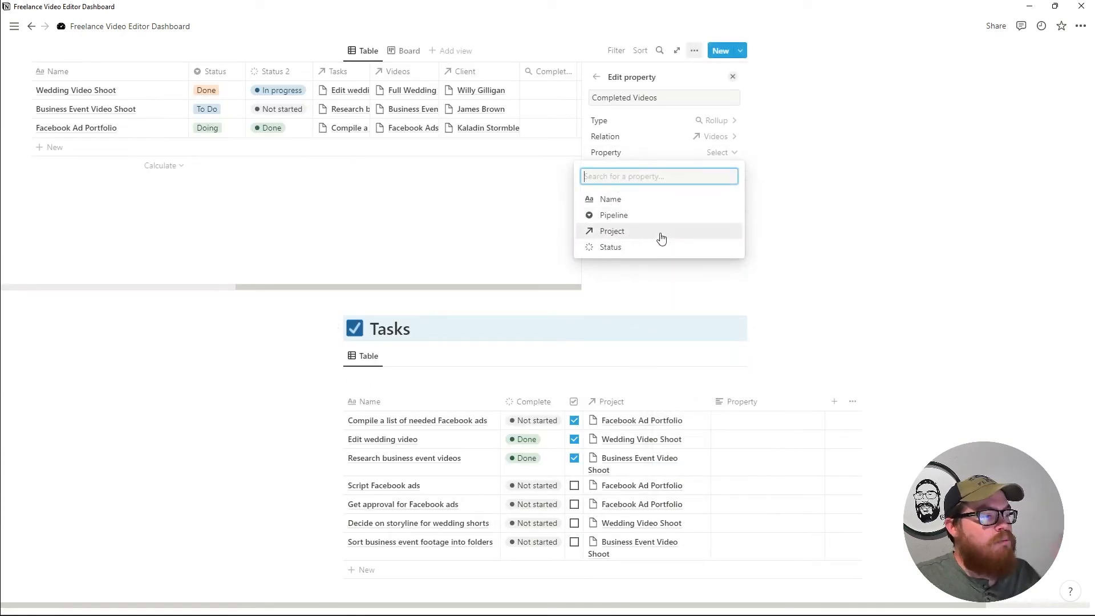
click(659, 249)
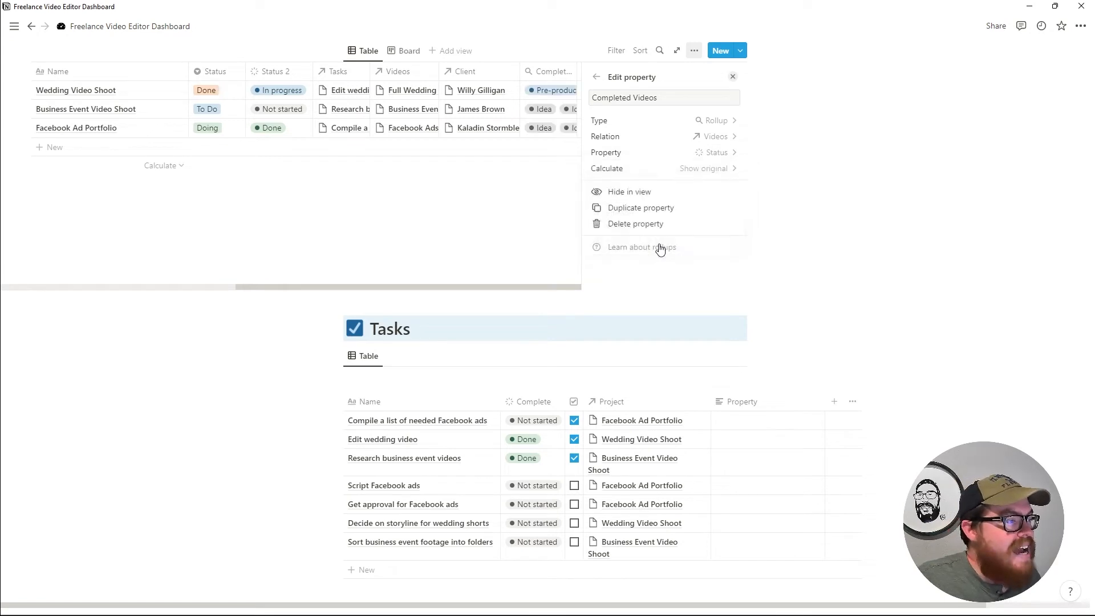
click(707, 170)
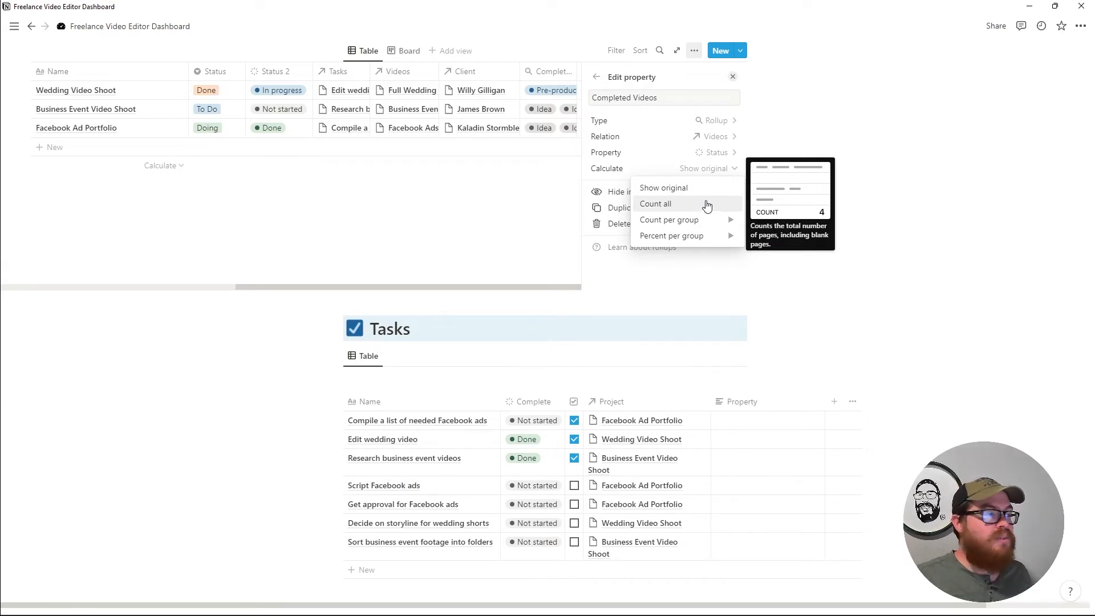
mouse_move(729, 227)
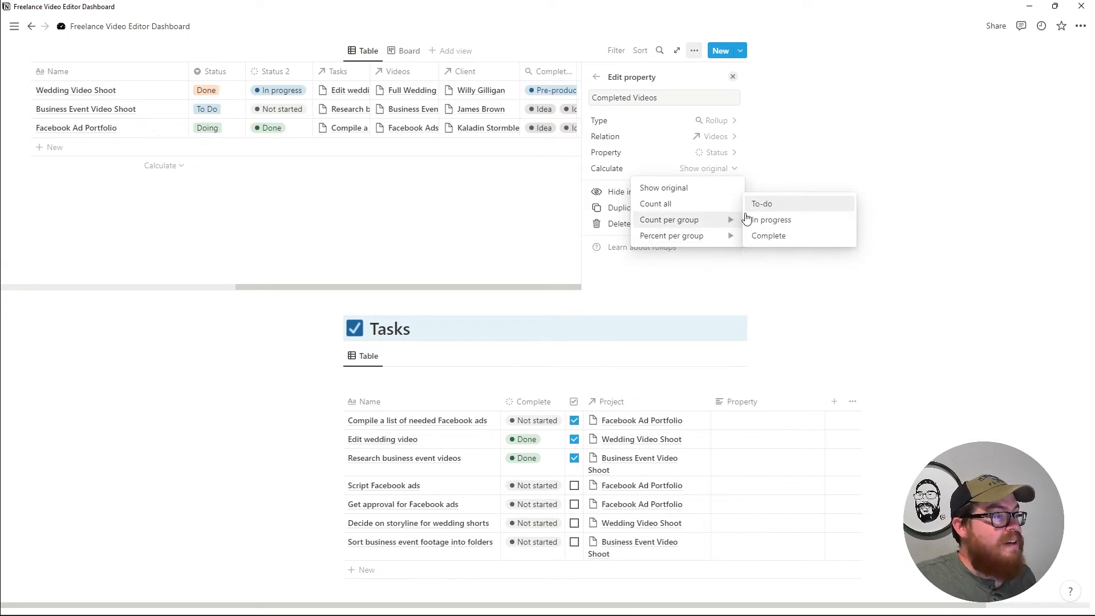
click(771, 236)
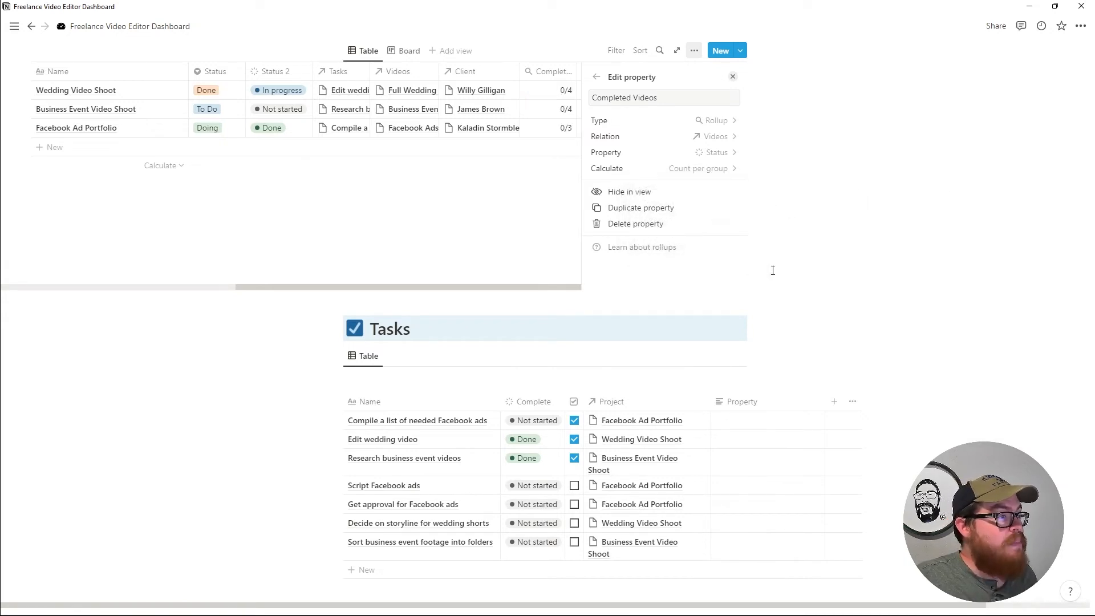
click(733, 77)
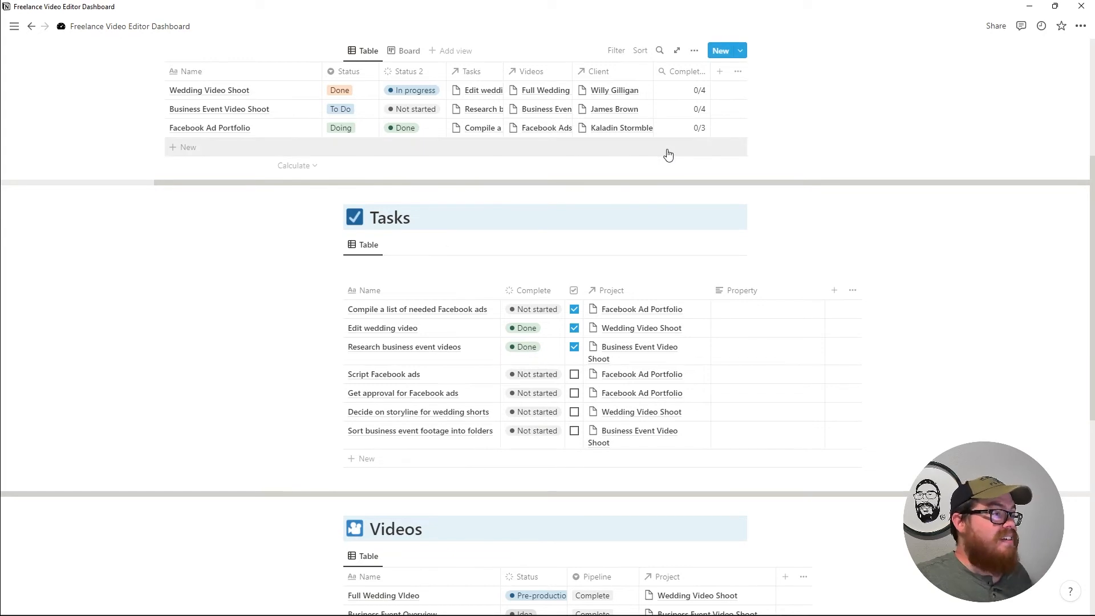
scroll(715, 173, up, 1)
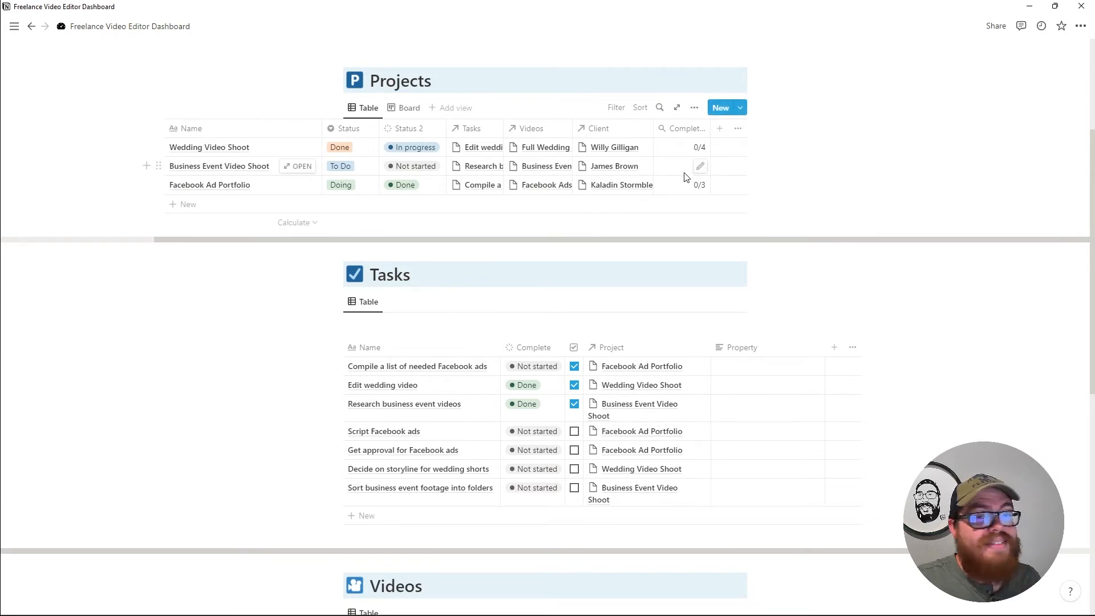
scroll(634, 410, up, 3)
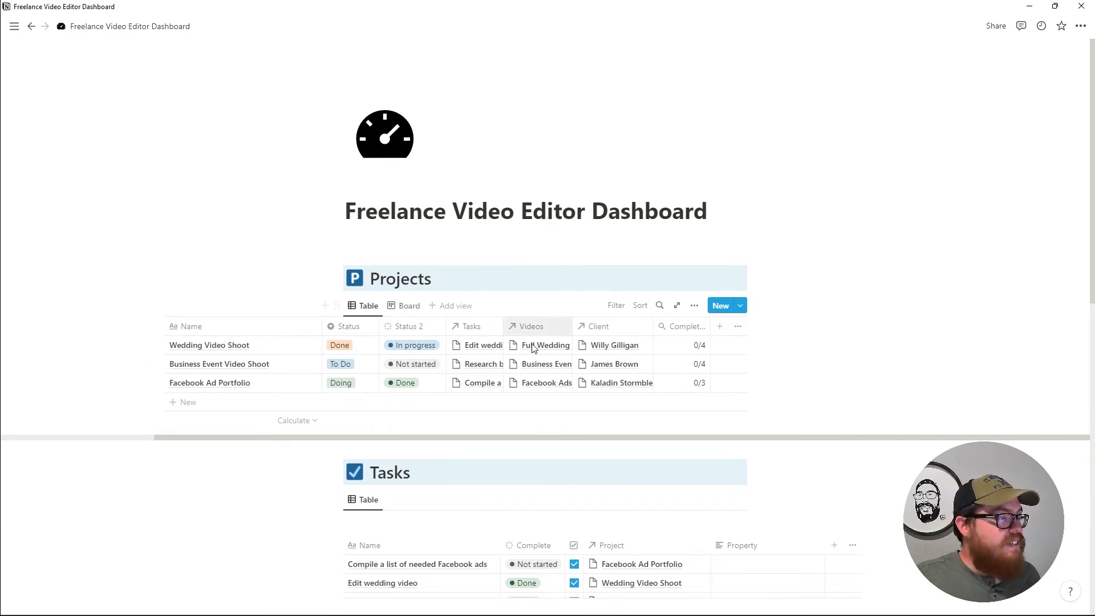
Narrow the Projects table's Status 2 column so Tasks, Videos, Client and Completed shift left.
scroll(542, 379, down, 5)
scroll(583, 391, down, 2)
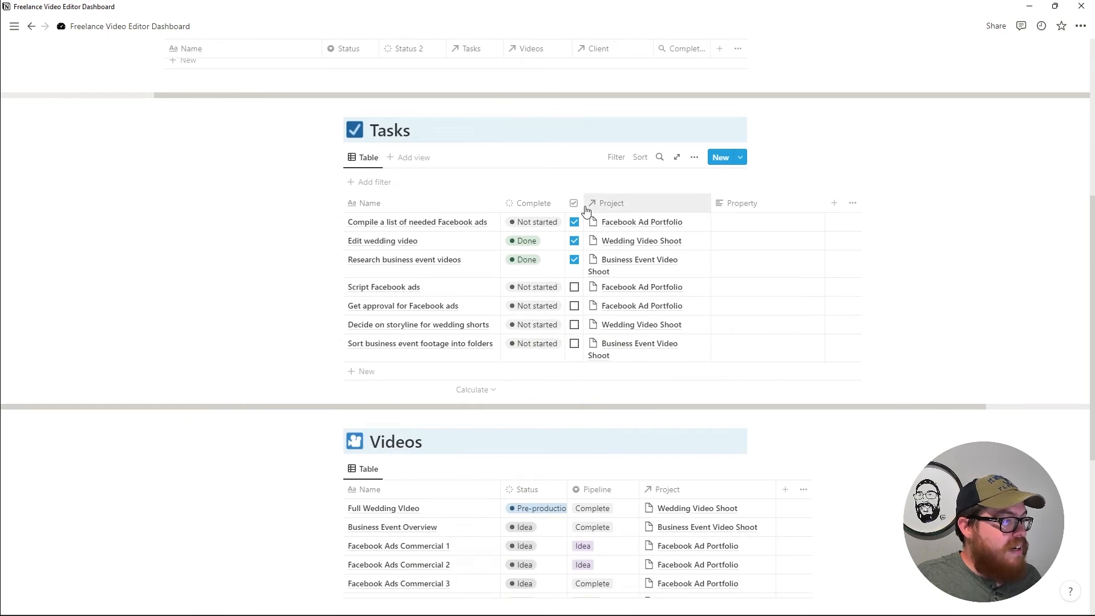
mouse_move(583, 203)
mouse_down()
mouse_move(679, 217)
mouse_move(583, 203)
mouse_up()
click(934, 279)
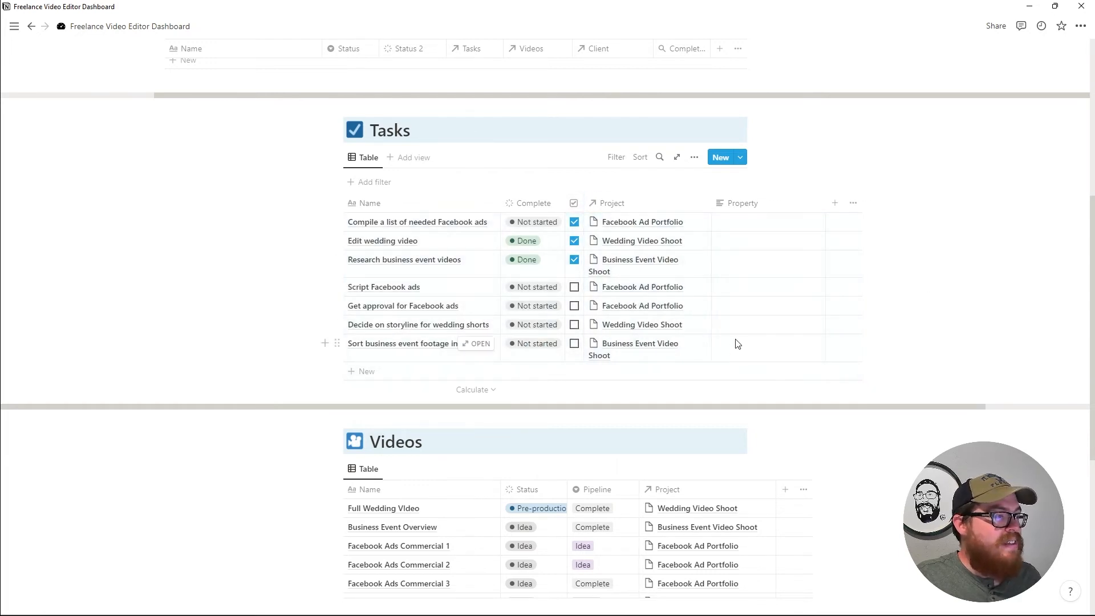
scroll(536, 320, up, 3)
scroll(513, 311, up, 1)
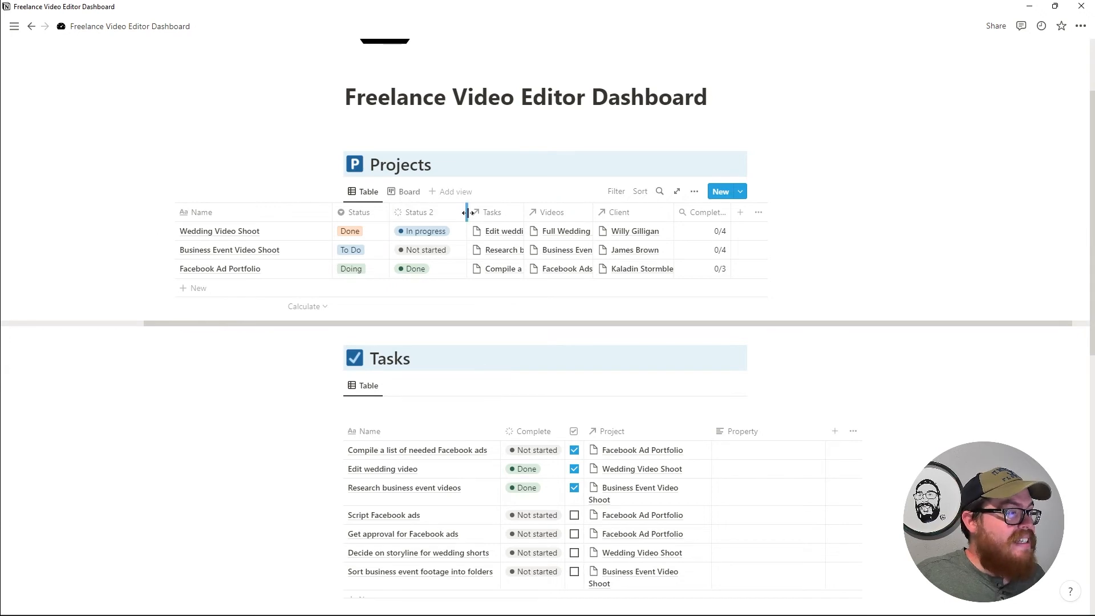
drag(467, 212, 446, 213)
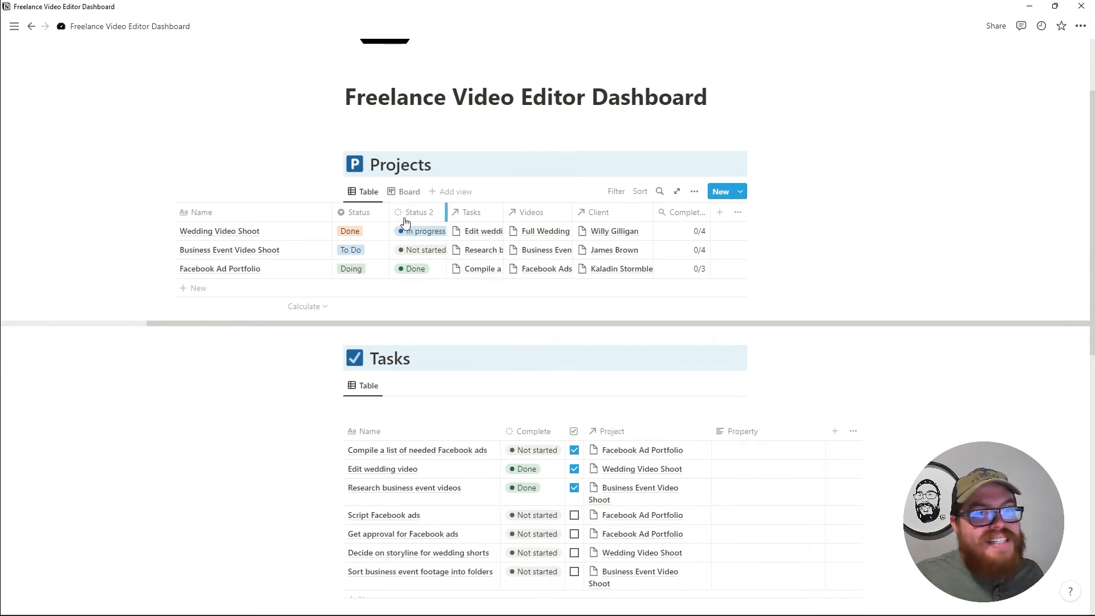